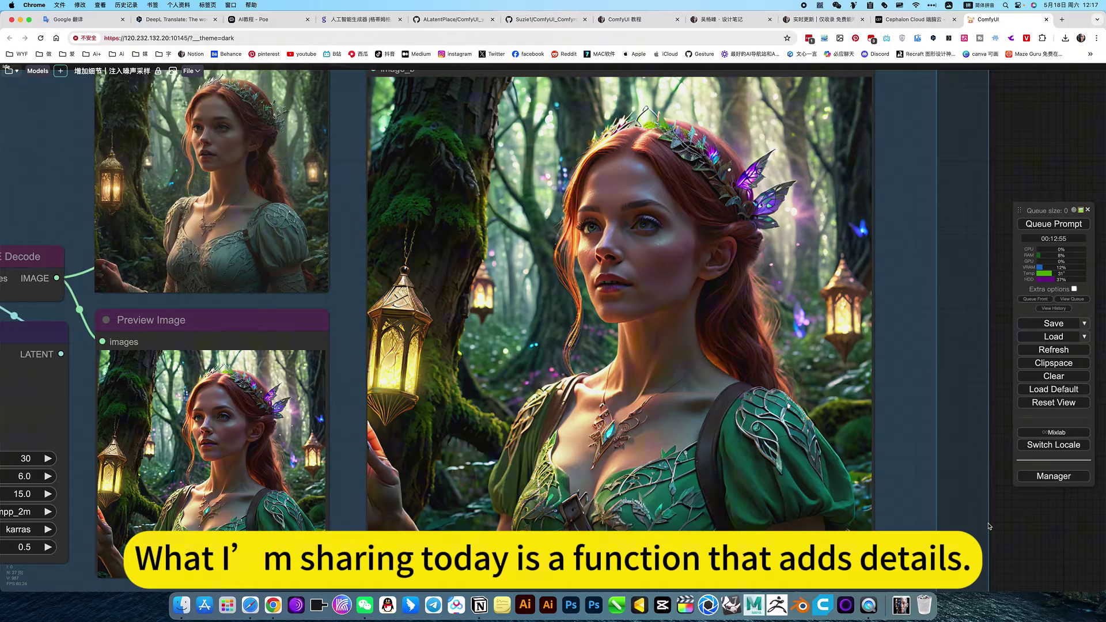
# Change the NIKSampler noise_strength value from 0.5 to 0.9.
pyautogui.scroll(-3, 989, 526)
pyautogui.scroll(3, 989, 526)
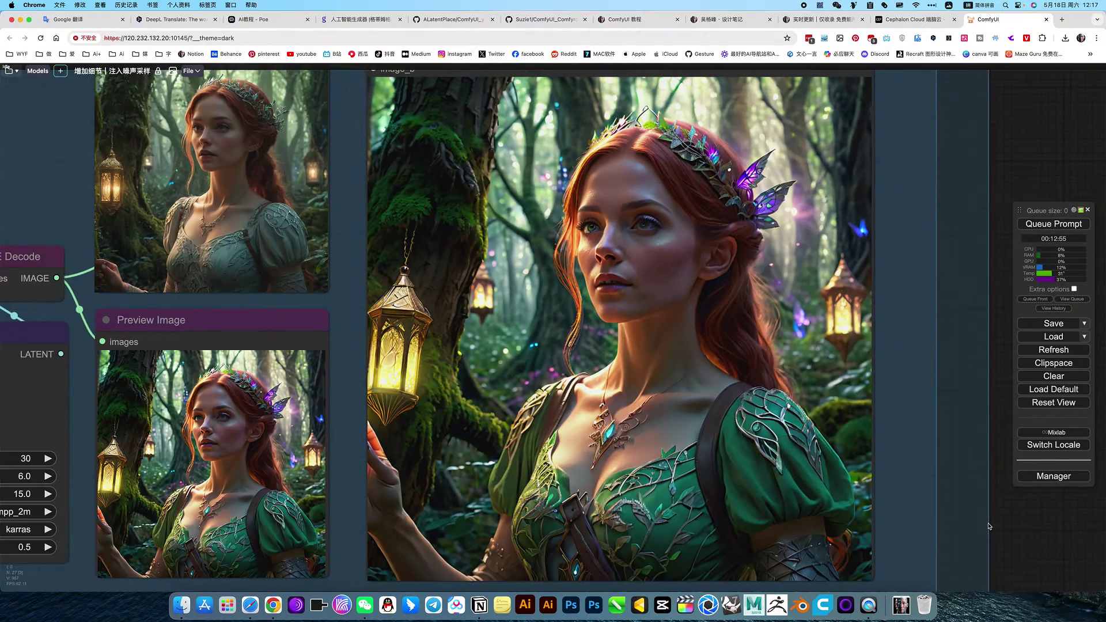
pyautogui.moveTo(1020, 536); pyautogui.dragTo(1058, 547)
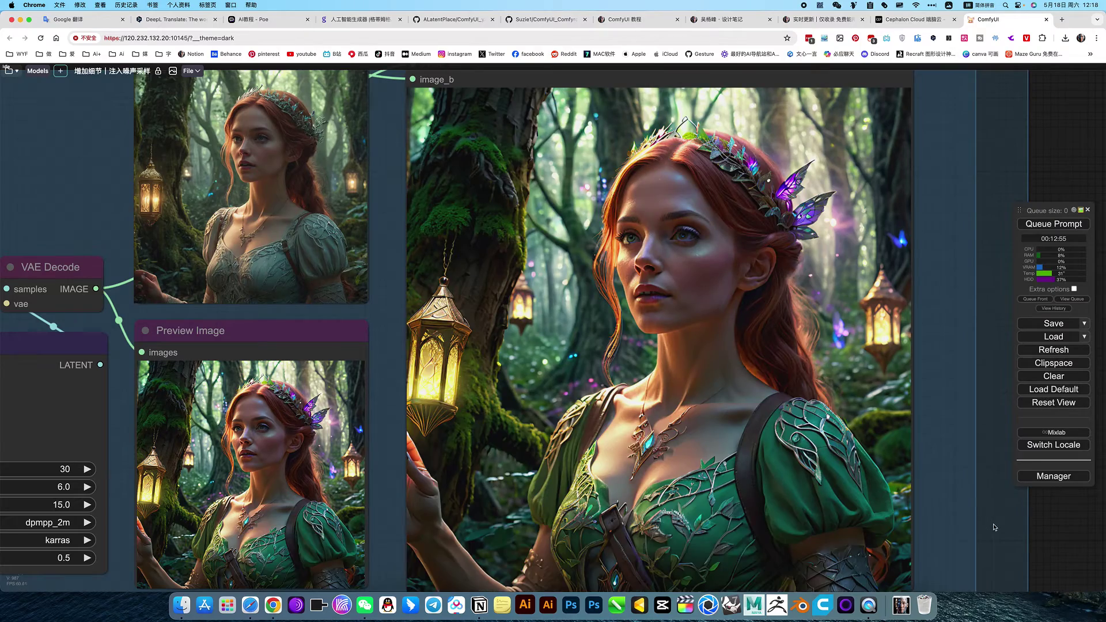
pyautogui.scroll(-5, 993, 527)
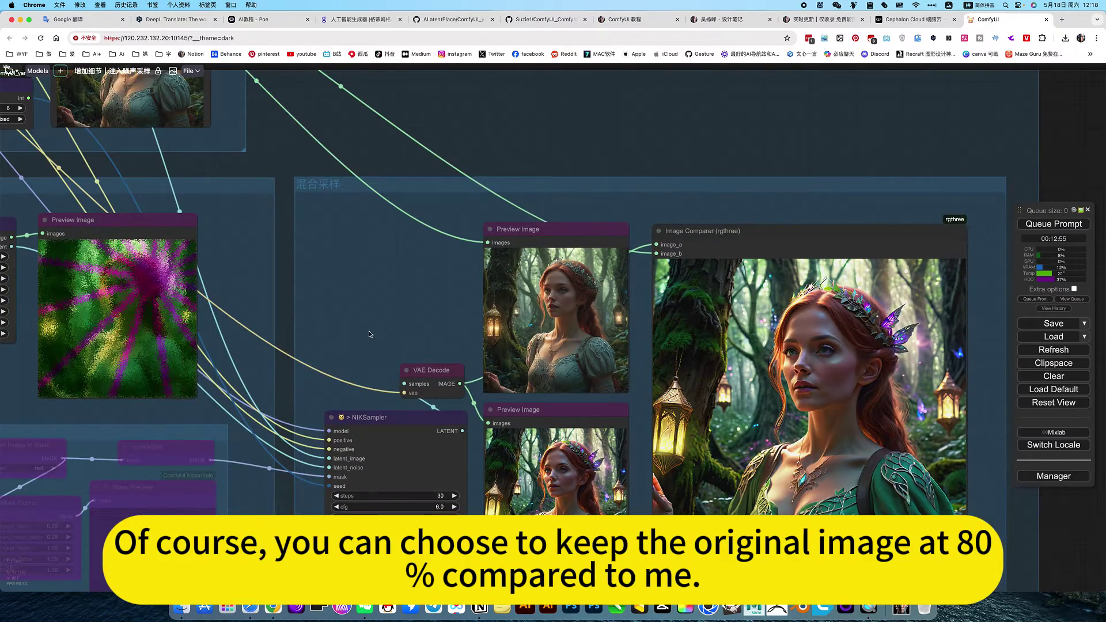
pyautogui.scroll(-2, 368, 332)
pyautogui.moveTo(365, 330); pyautogui.dragTo(384, 281)
pyautogui.scroll(6, 452, 494)
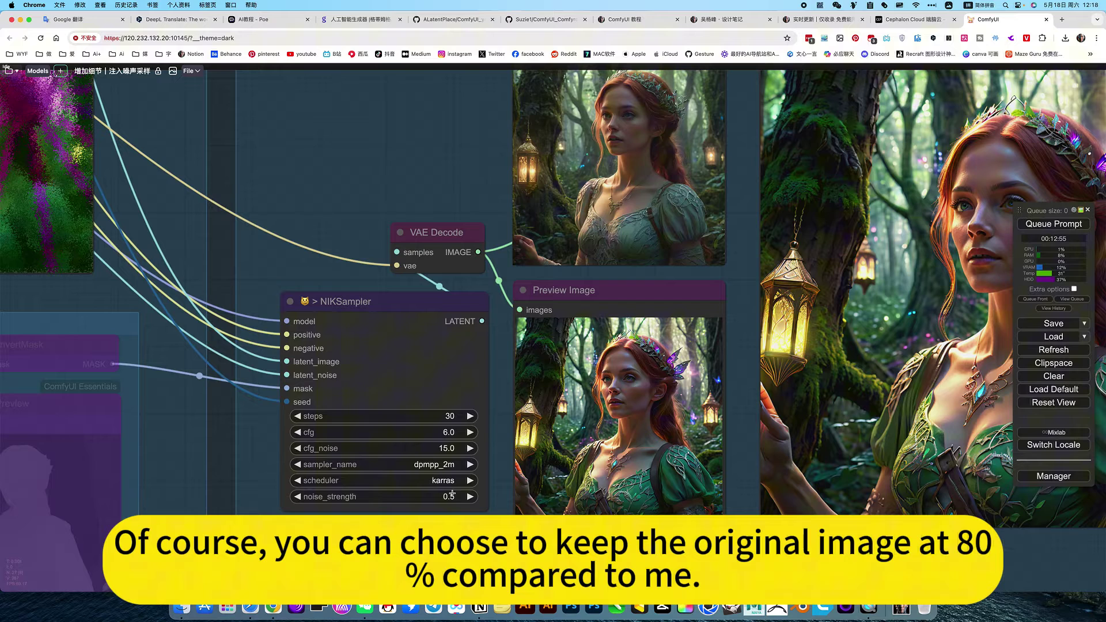
pyautogui.click(455, 494)
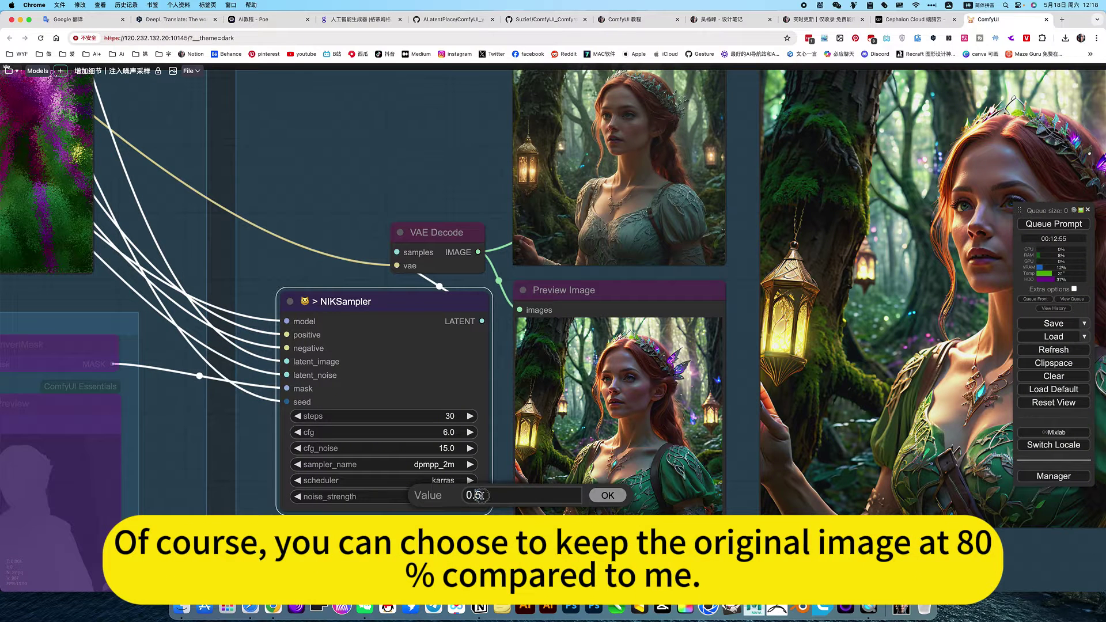
pyautogui.moveTo(478, 495); pyautogui.dragTo(505, 496)
pyautogui.write('7')
pyautogui.write('9')
pyautogui.press('Return')
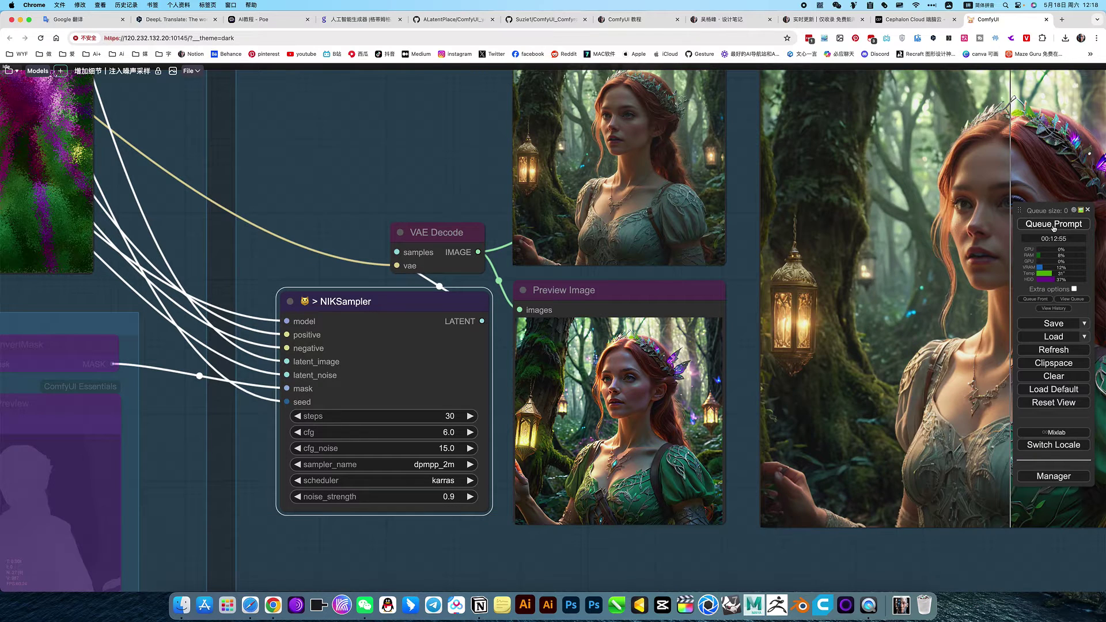
# Queue the workflow and inspect the heavily transformed magenta fairy result.
pyautogui.click(1053, 226)
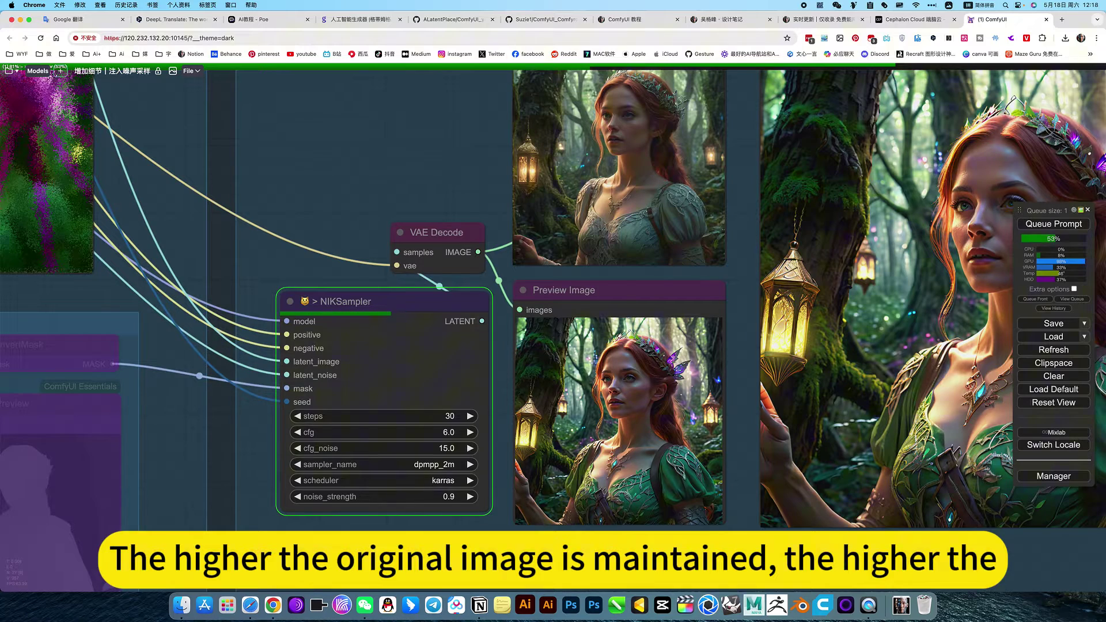
pyautogui.hscroll(5, 633, 553)
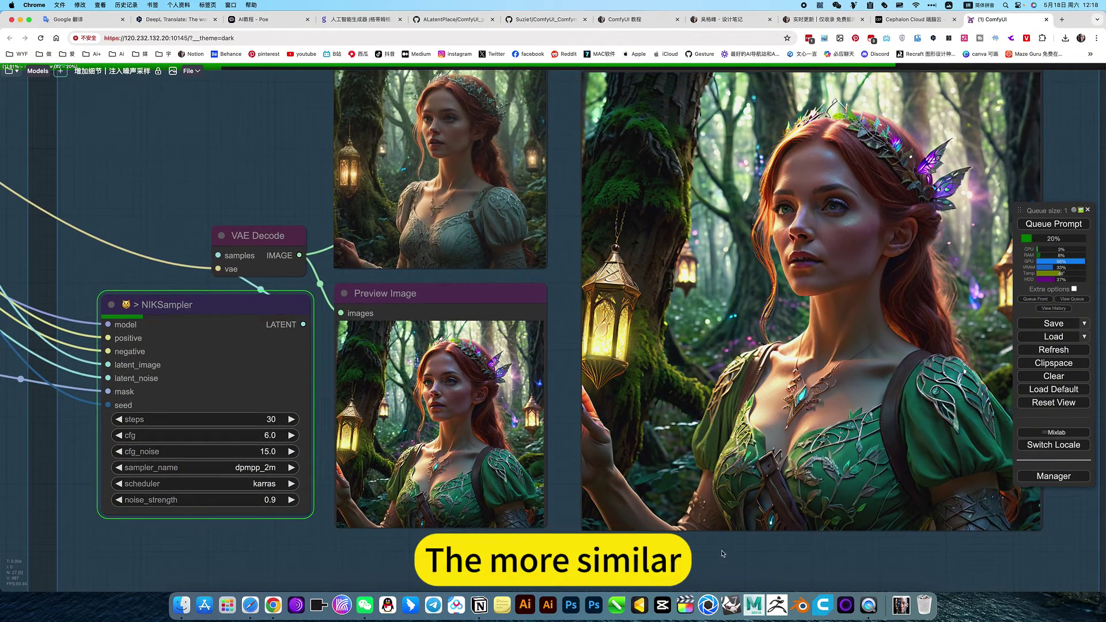
pyautogui.click(660, 557)
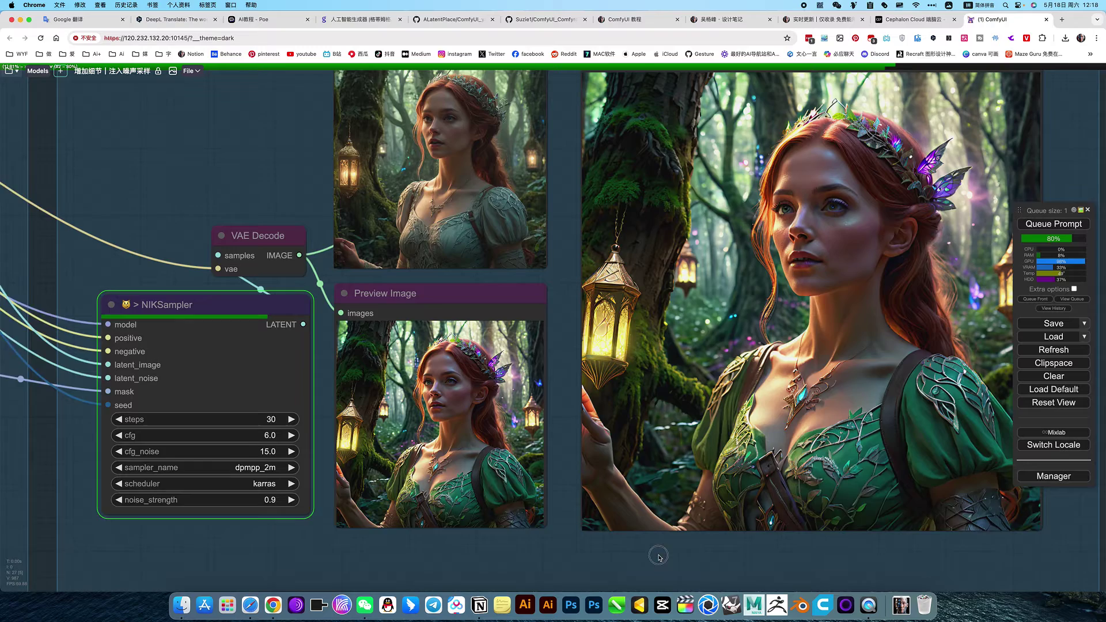
pyautogui.hscroll(2, 660, 557)
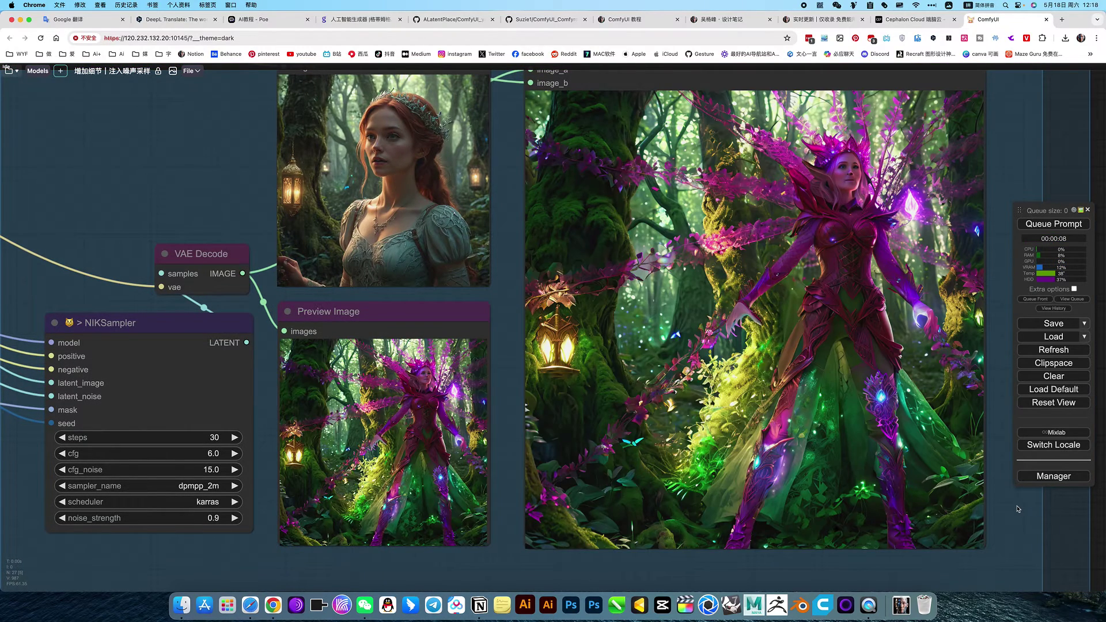
# Enter 0.1 as the NIKSampler noise_strength.
pyautogui.hscroll(-5, 553, 331)
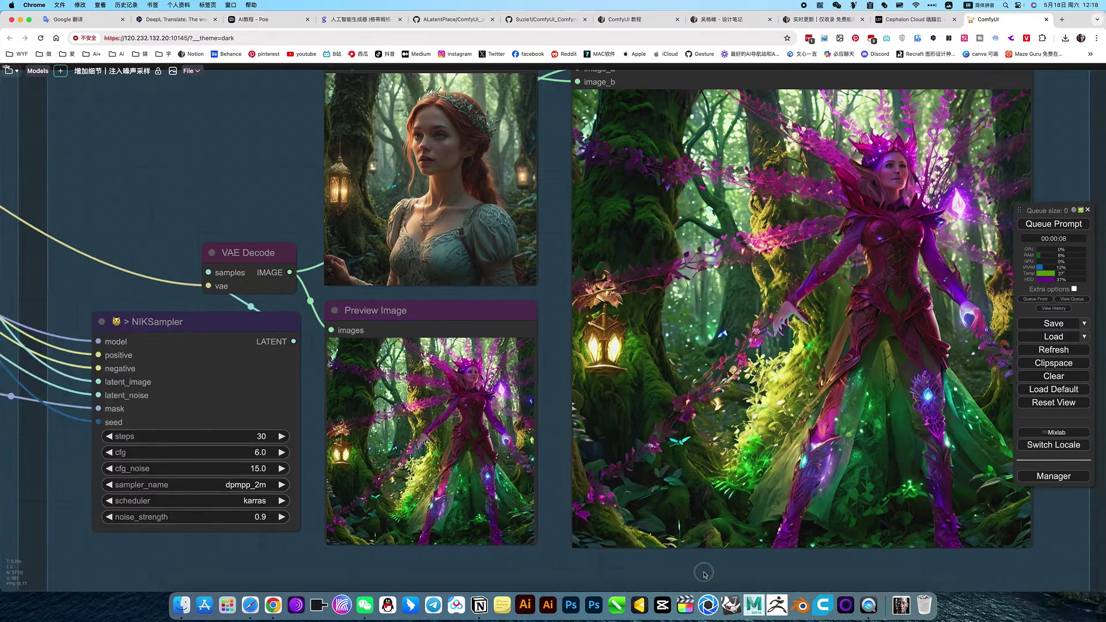
pyautogui.click(374, 517)
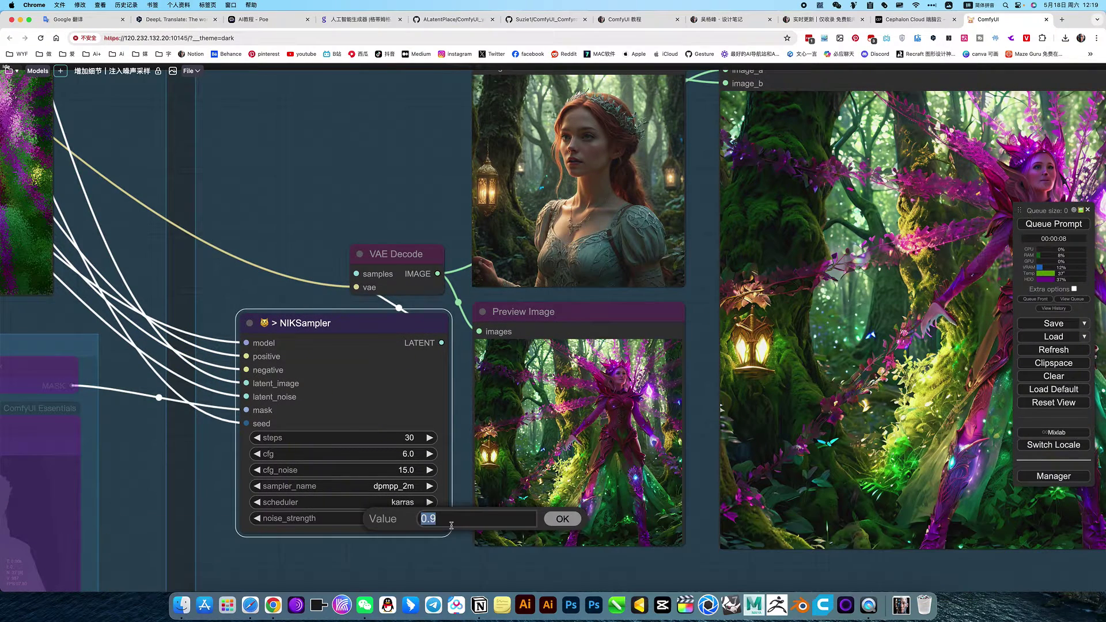
pyautogui.write('0')
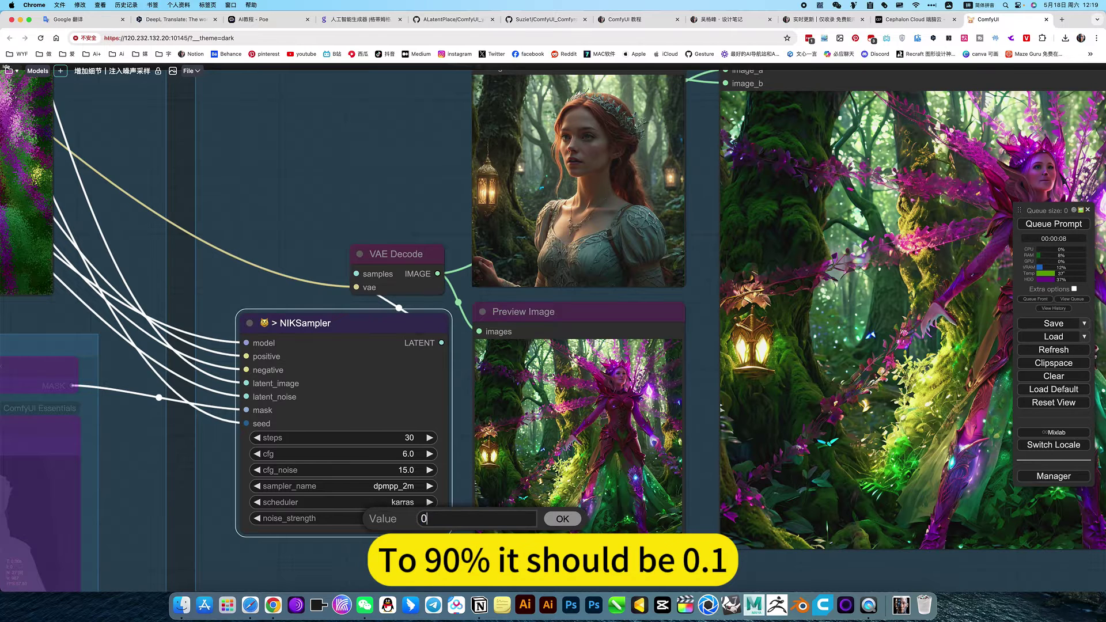
pyautogui.write('.1')
pyautogui.press('Return')
# Zoom out and rerun the workflow at noise strength 0.1.
pyautogui.scroll(-1, 449, 527)
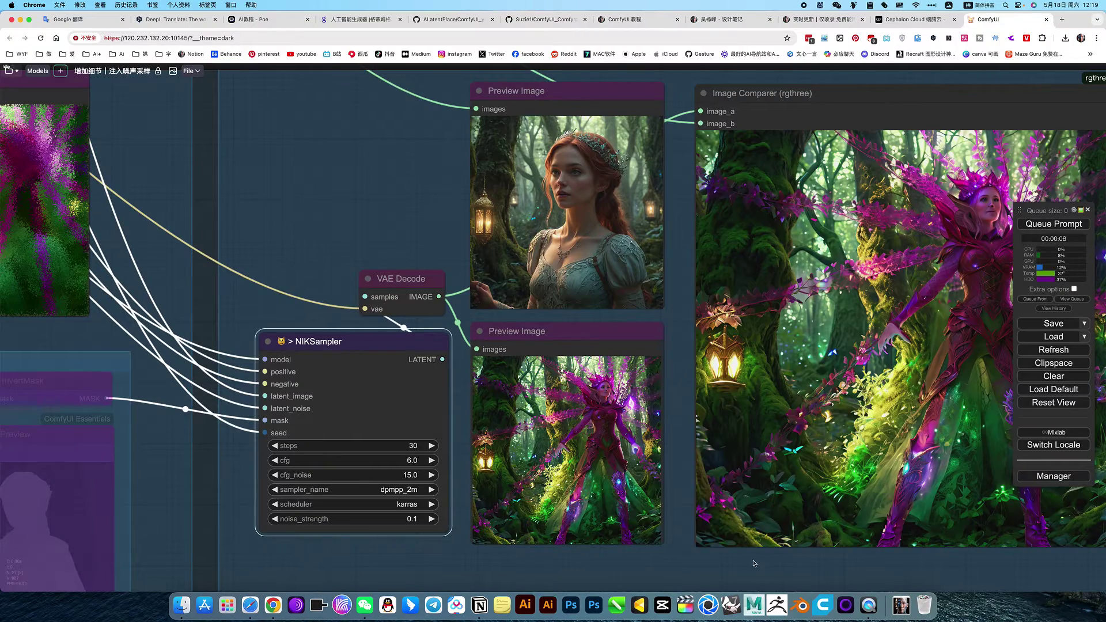
pyautogui.scroll(-2, 682, 462)
pyautogui.scroll(-2, 613, 561)
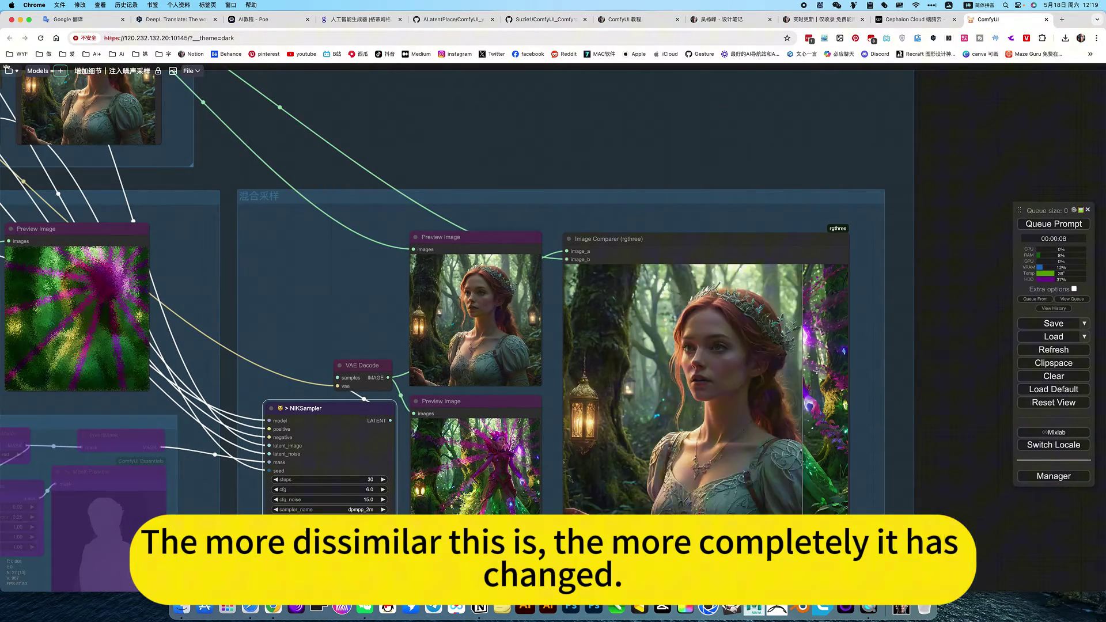
pyautogui.click(1058, 225)
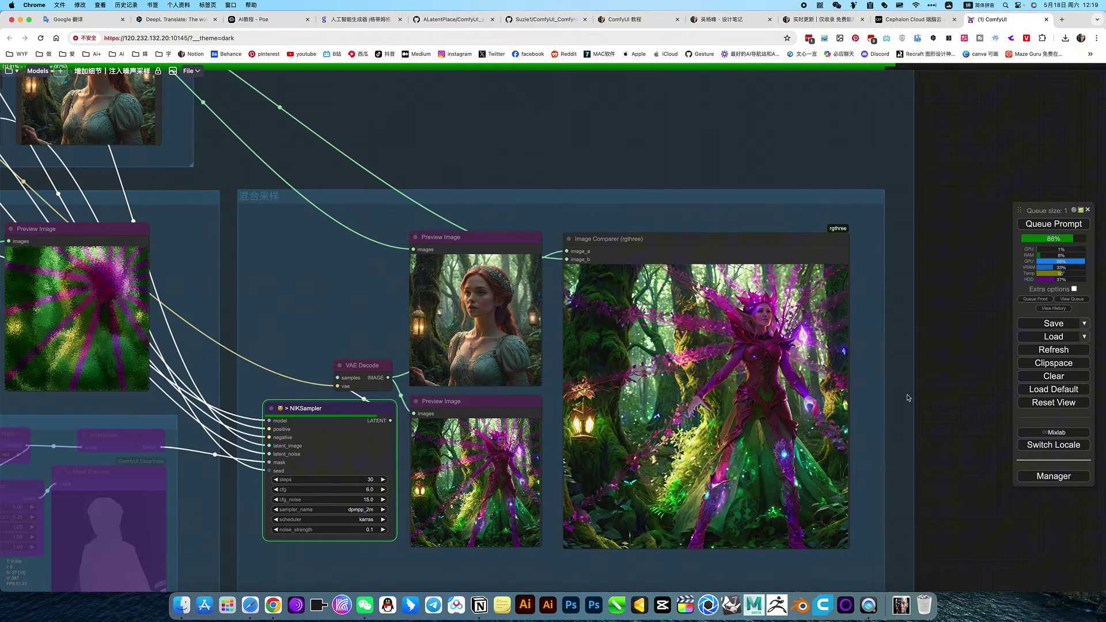
pyautogui.scroll(3, 729, 373)
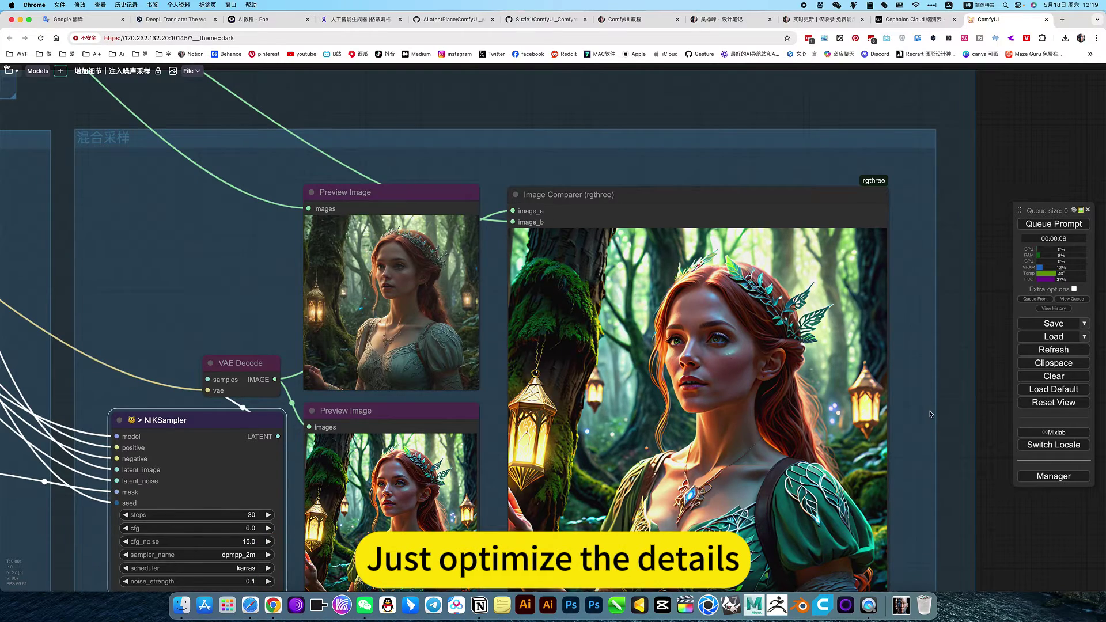
pyautogui.scroll(-5, 930, 414)
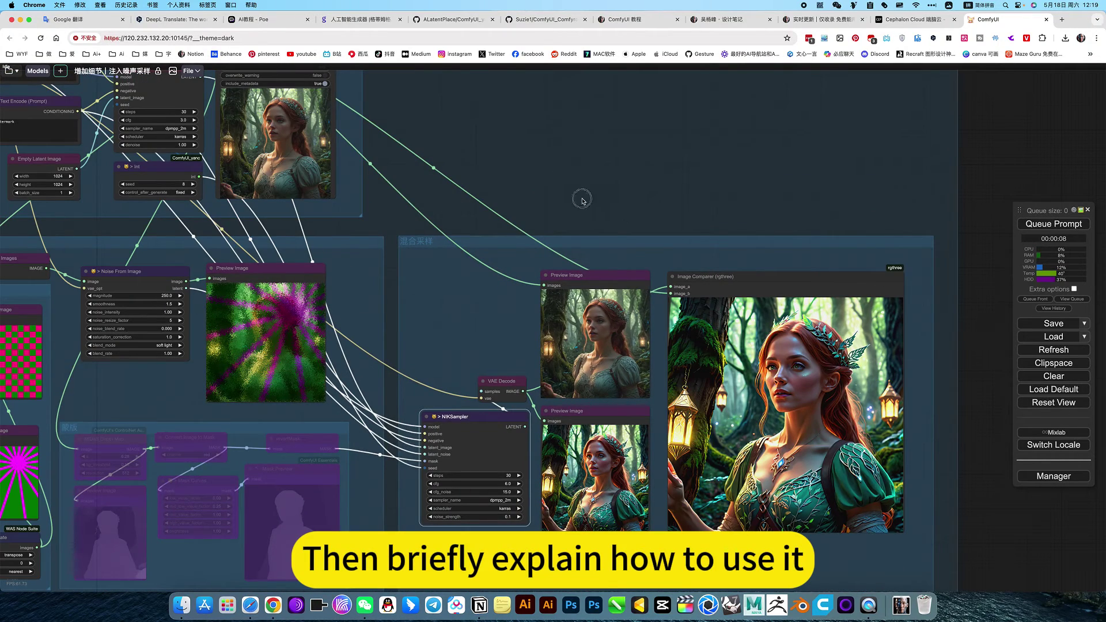
pyautogui.click(582, 200)
pyautogui.moveTo(432, 206); pyautogui.dragTo(716, 247)
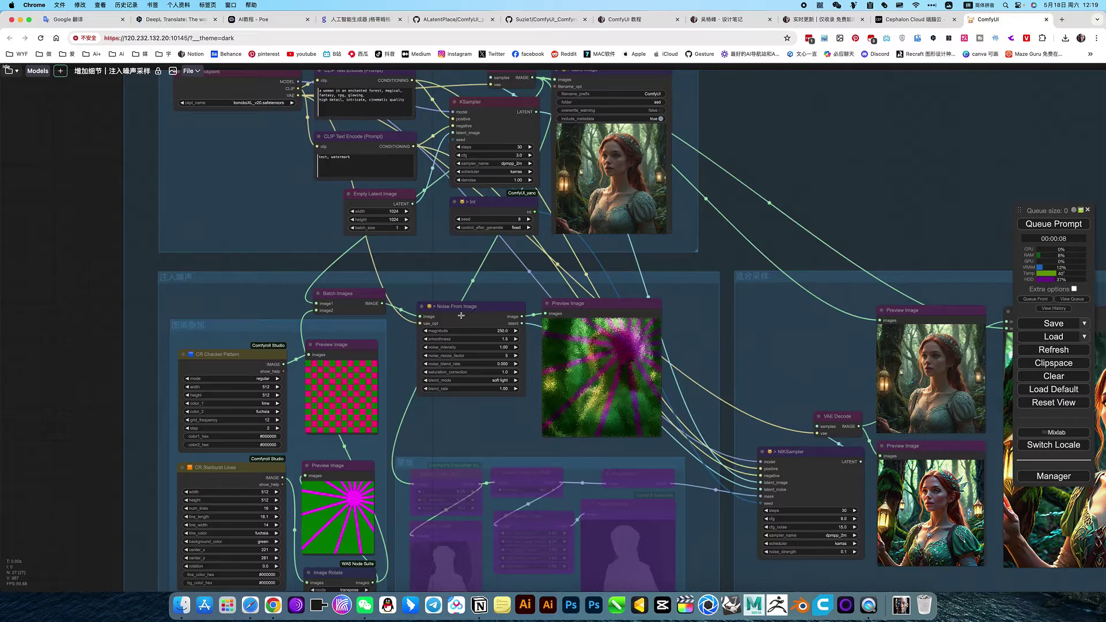
pyautogui.scroll(7, 464, 330)
pyautogui.click(434, 312)
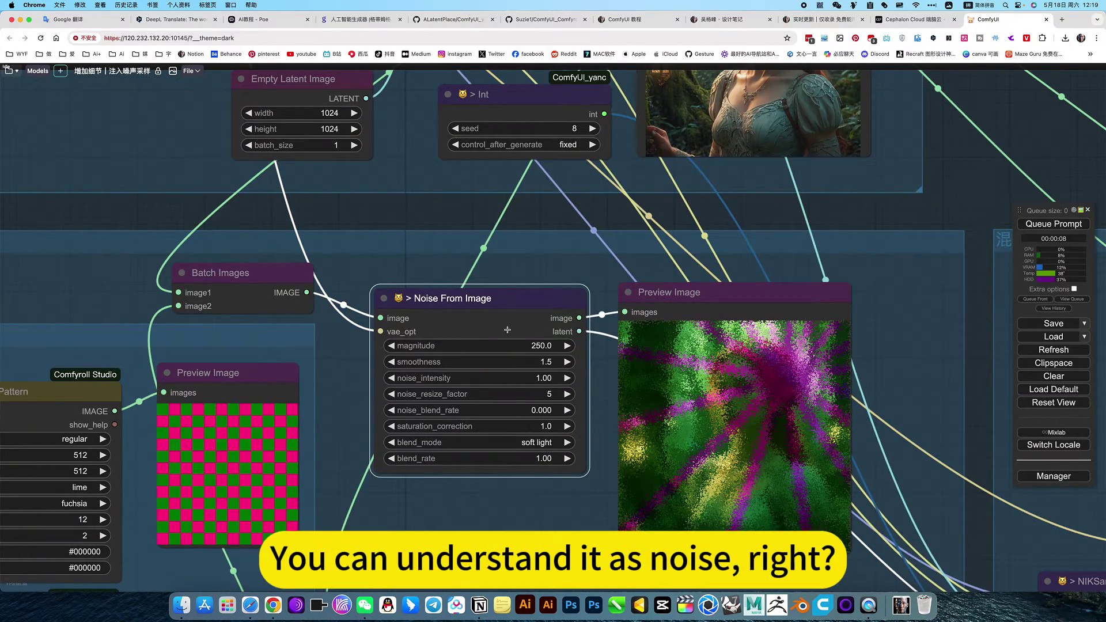
pyautogui.scroll(-4, 506, 330)
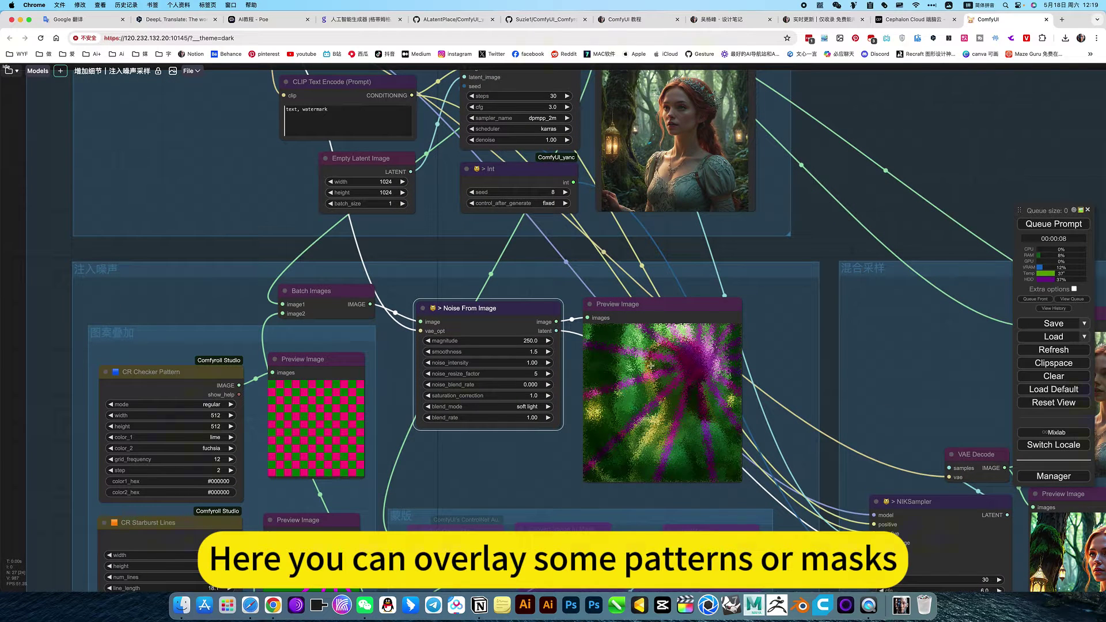
pyautogui.scroll(-5, 535, 457)
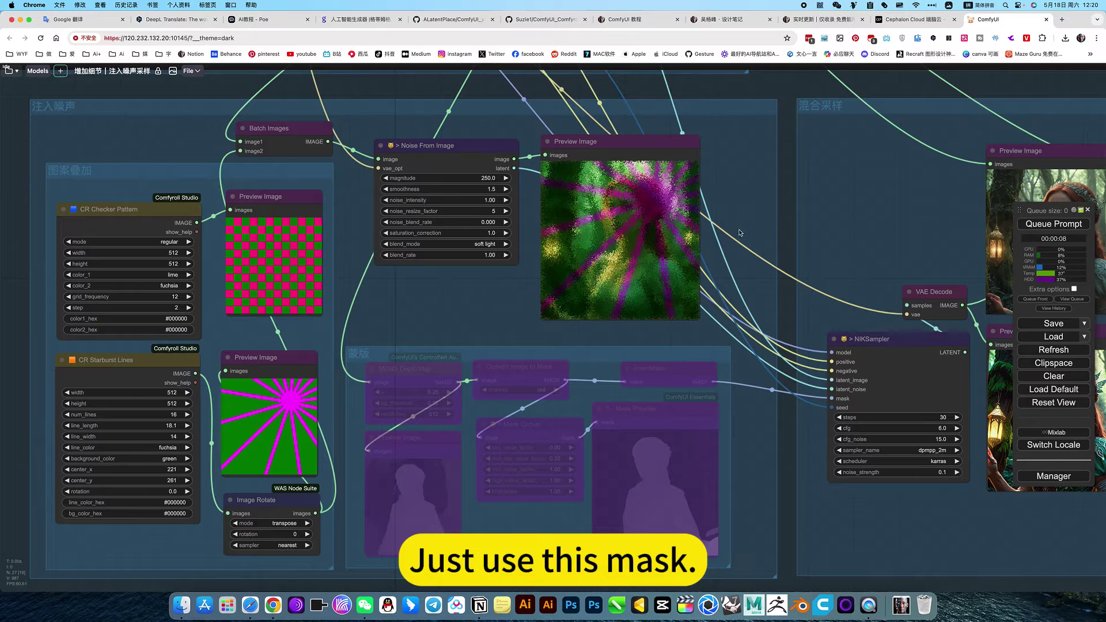
pyautogui.moveTo(729, 220); pyautogui.dragTo(411, 307)
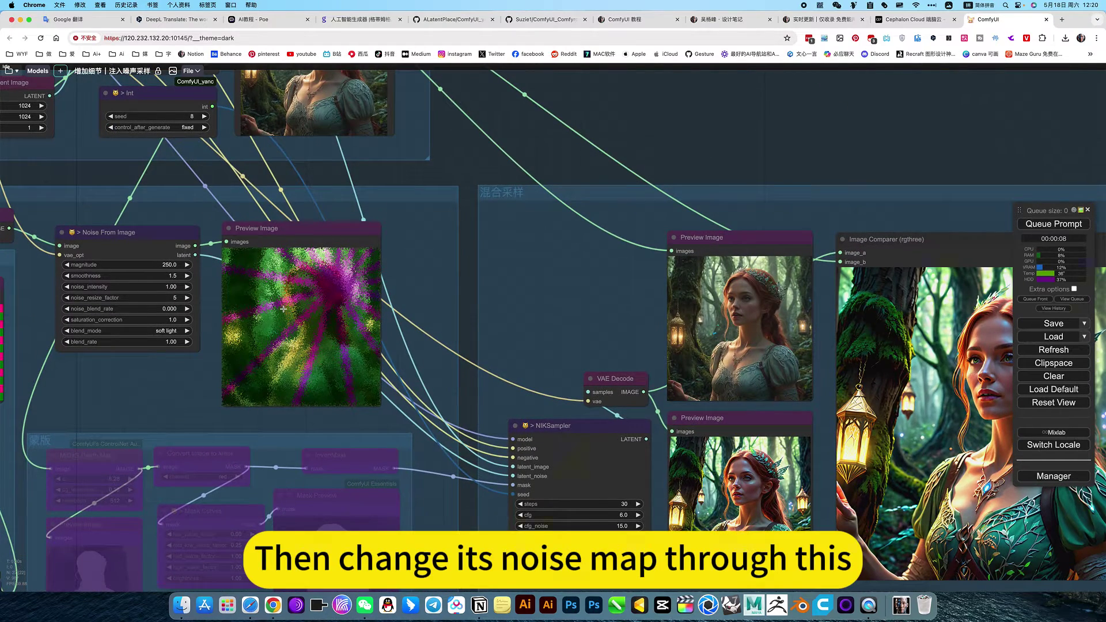
pyautogui.scroll(-2, 311, 297)
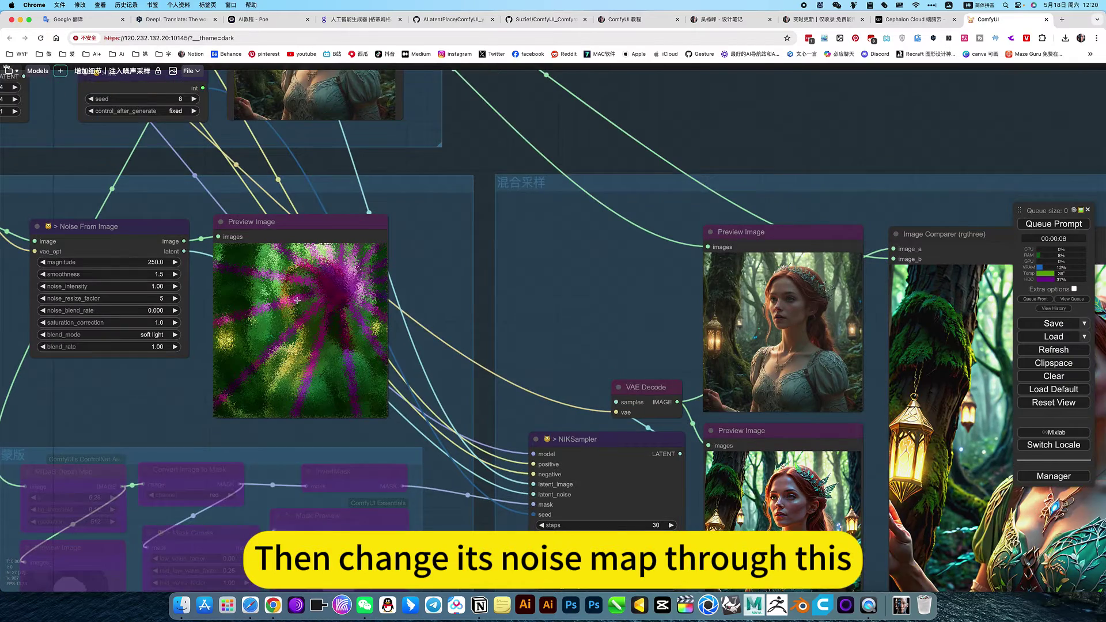
pyautogui.click(521, 411)
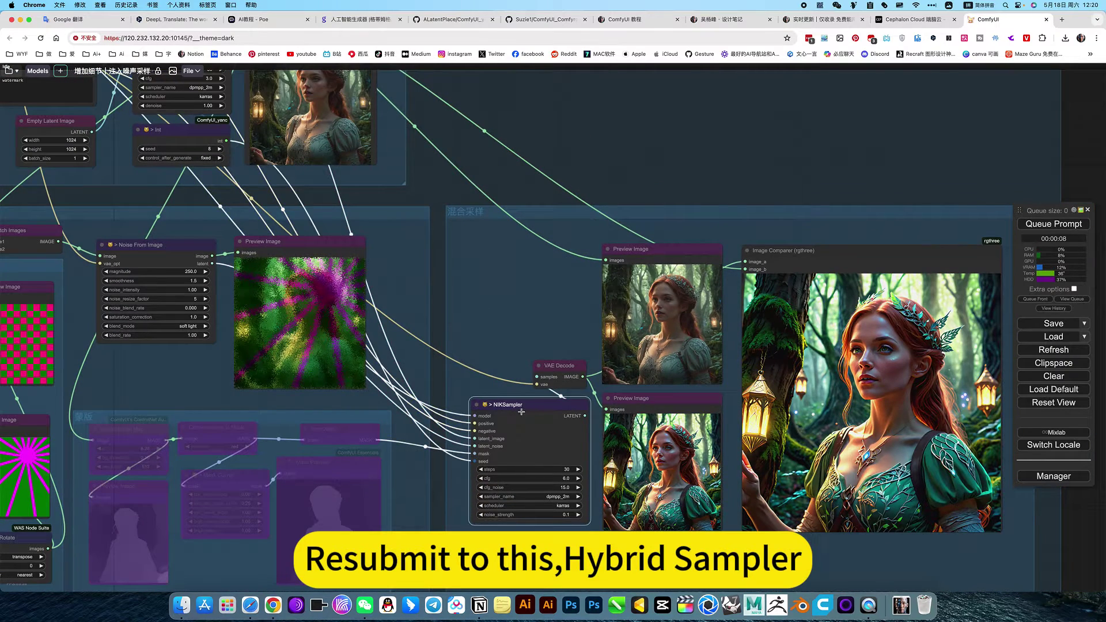
pyautogui.scroll(-1, 493, 410)
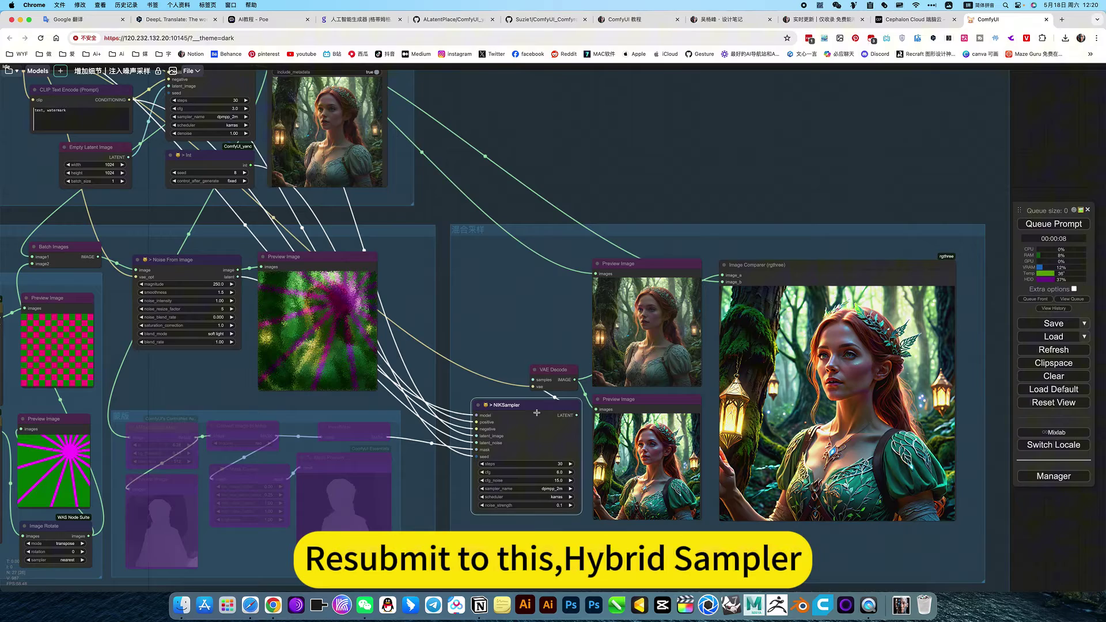
pyautogui.scroll(3, 531, 413)
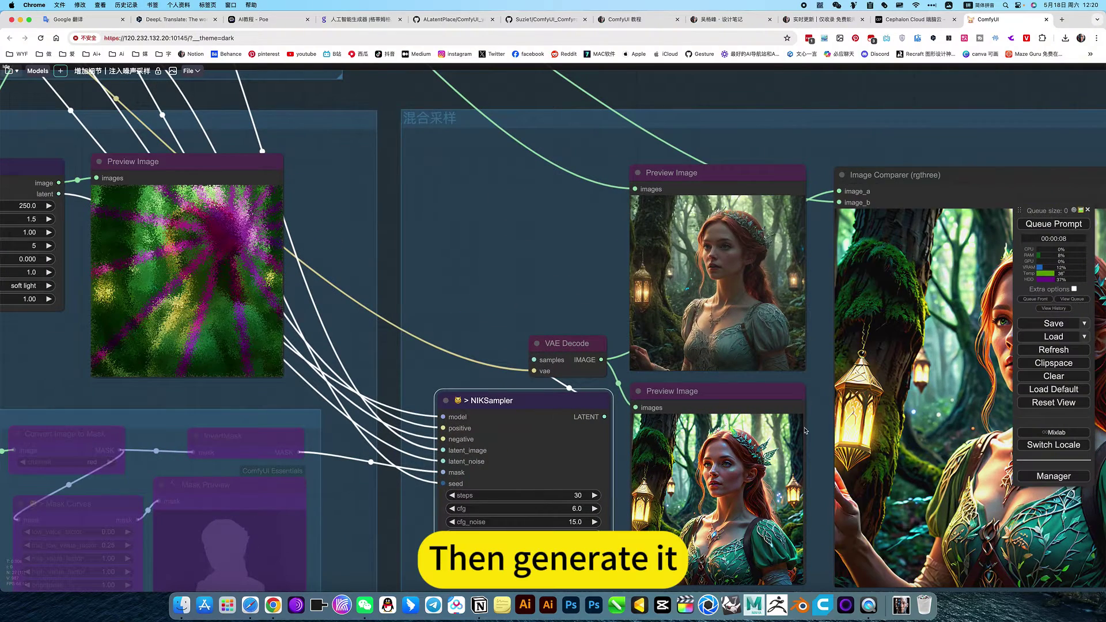
# Set noise_strength to 0.6 and queue the workflow.
pyautogui.click(553, 559)
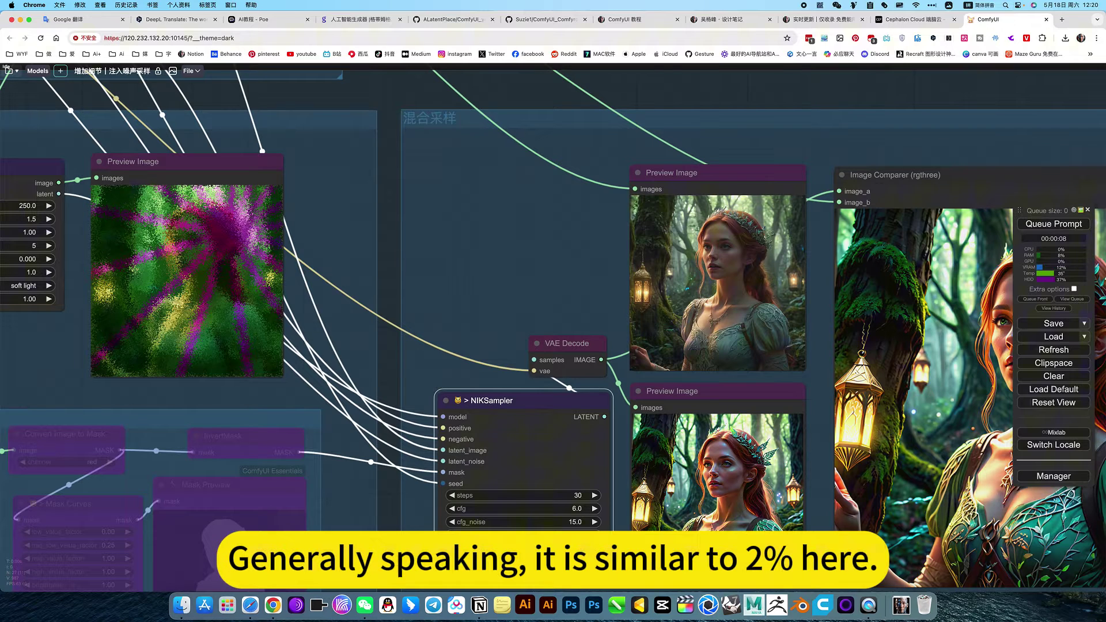
pyautogui.hotkey('ctrl', 'space')
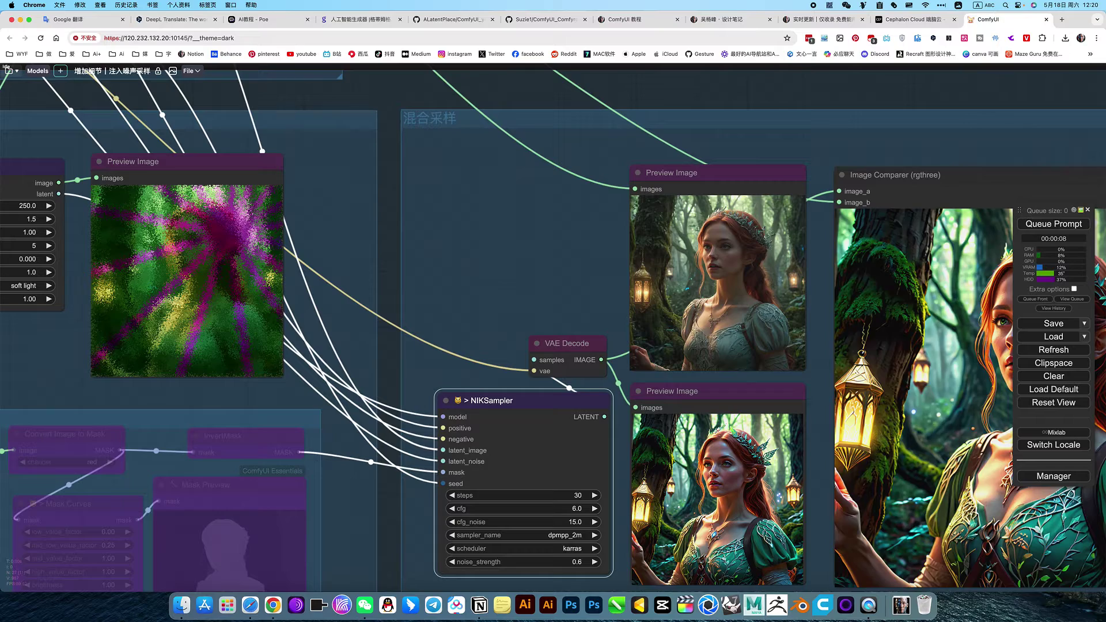
pyautogui.click(1054, 224)
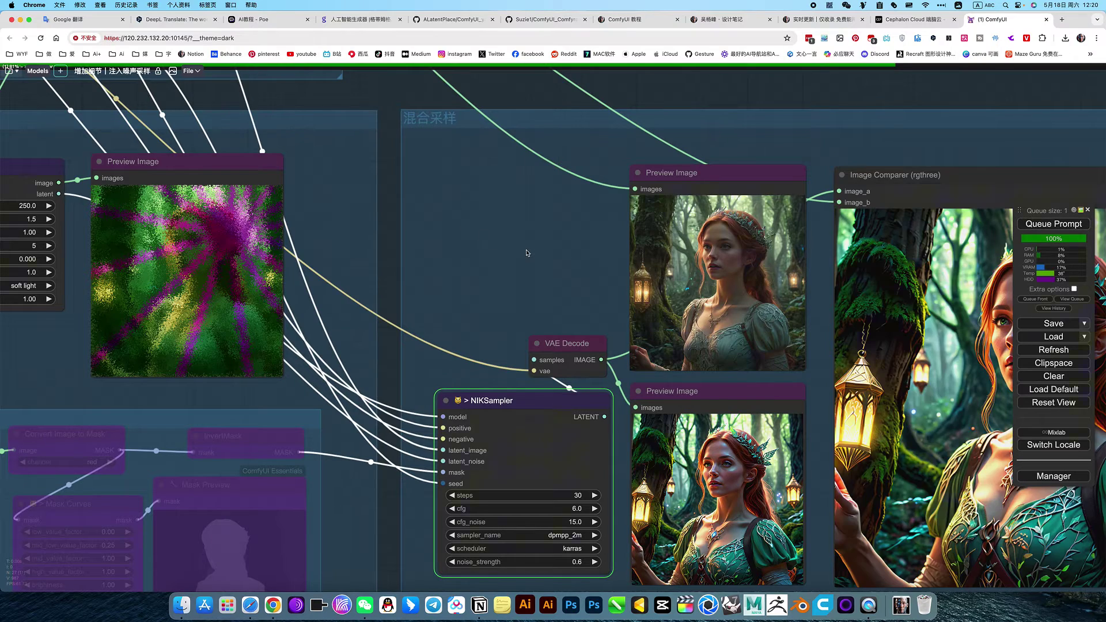
# Pan across the canvas to compare the sparkle fairy result with the original.
pyautogui.moveTo(526, 253); pyautogui.dragTo(357, 230)
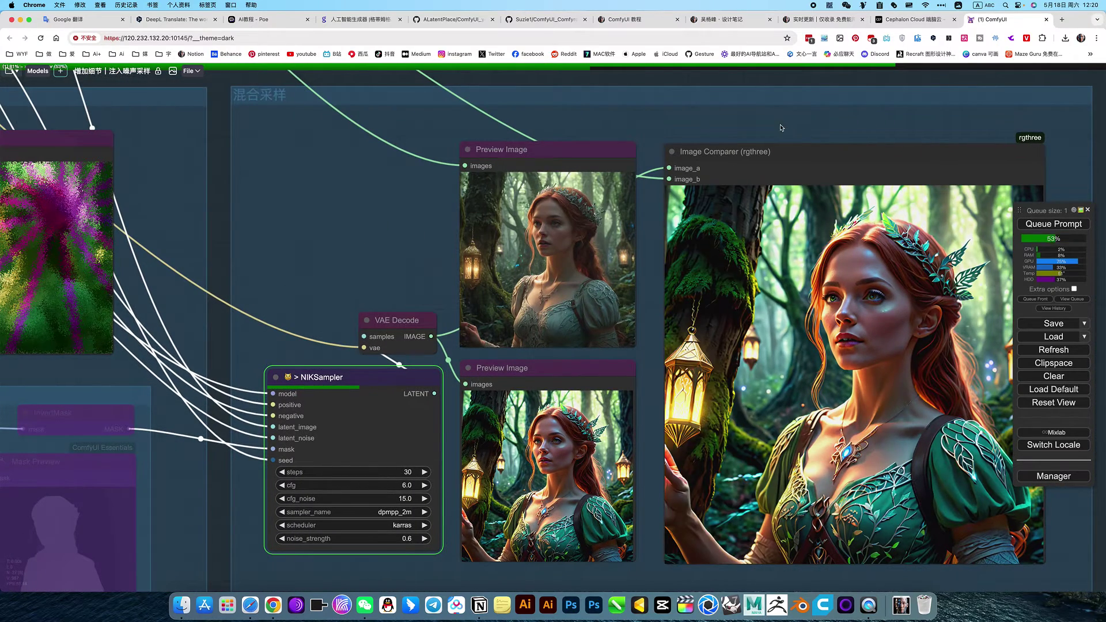
pyautogui.moveTo(781, 127); pyautogui.dragTo(680, 129)
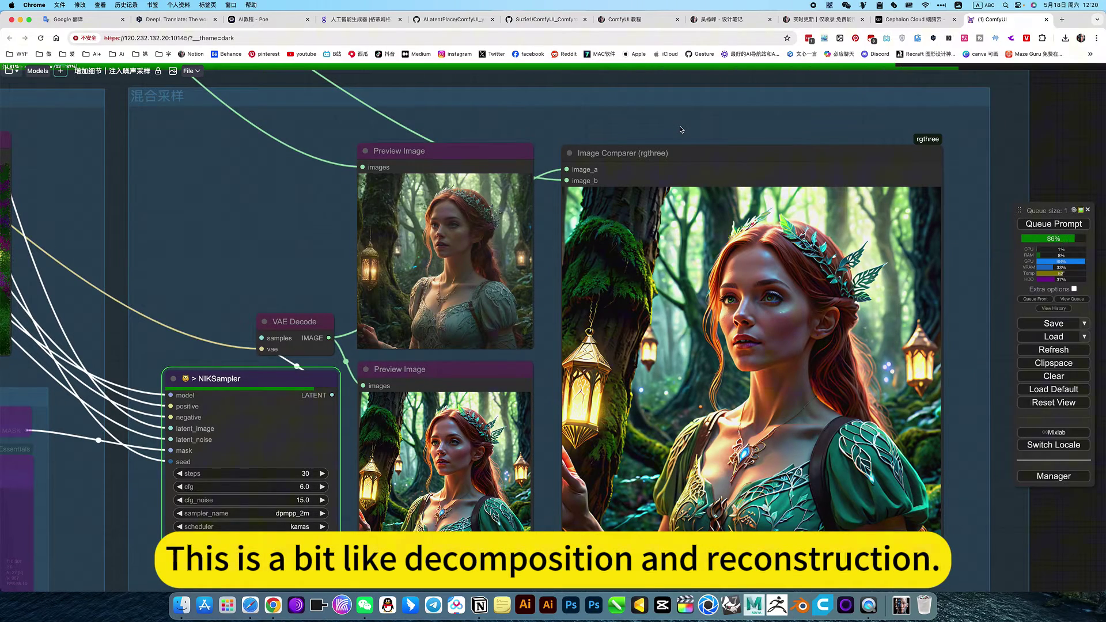
pyautogui.scroll(-3, 679, 129)
pyautogui.scroll(4, 643, 146)
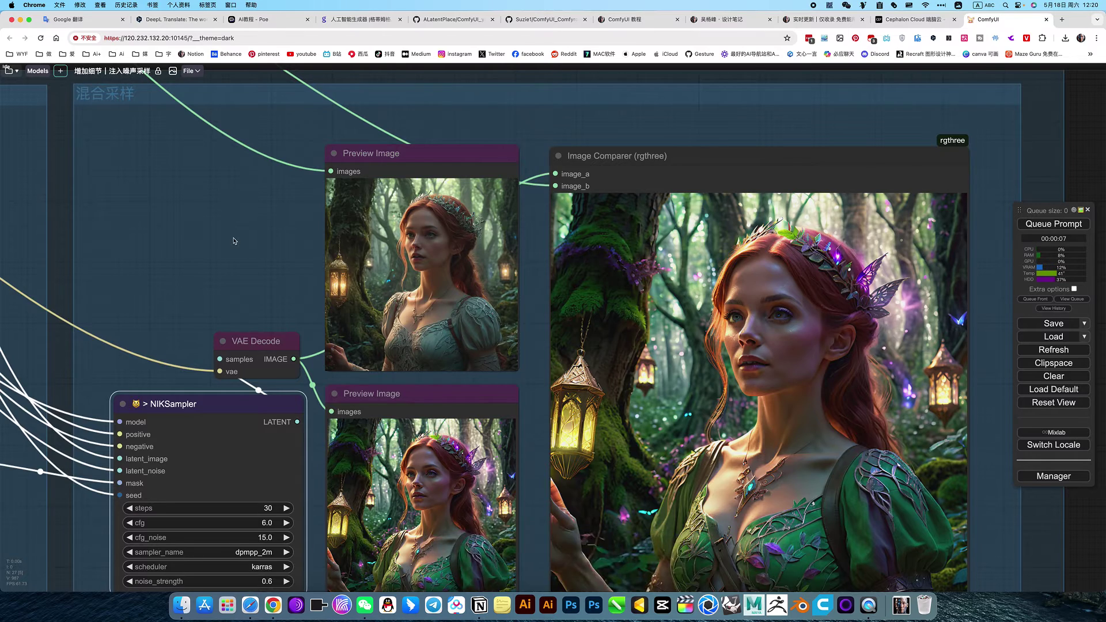
pyautogui.hscroll(-10, 242, 239)
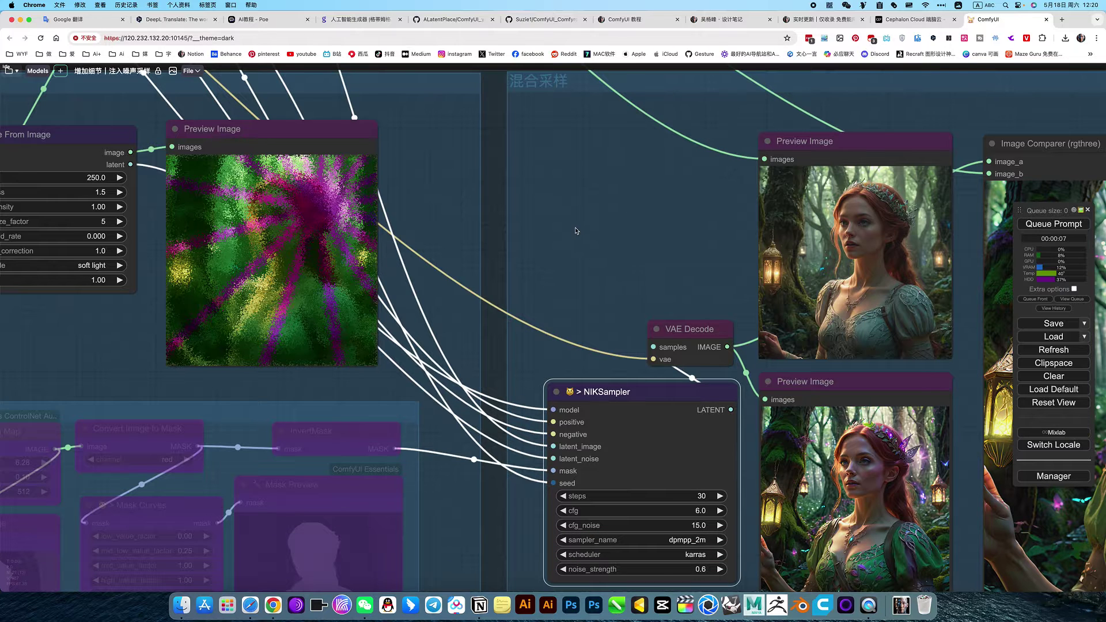
pyautogui.hscroll(-3, 574, 230)
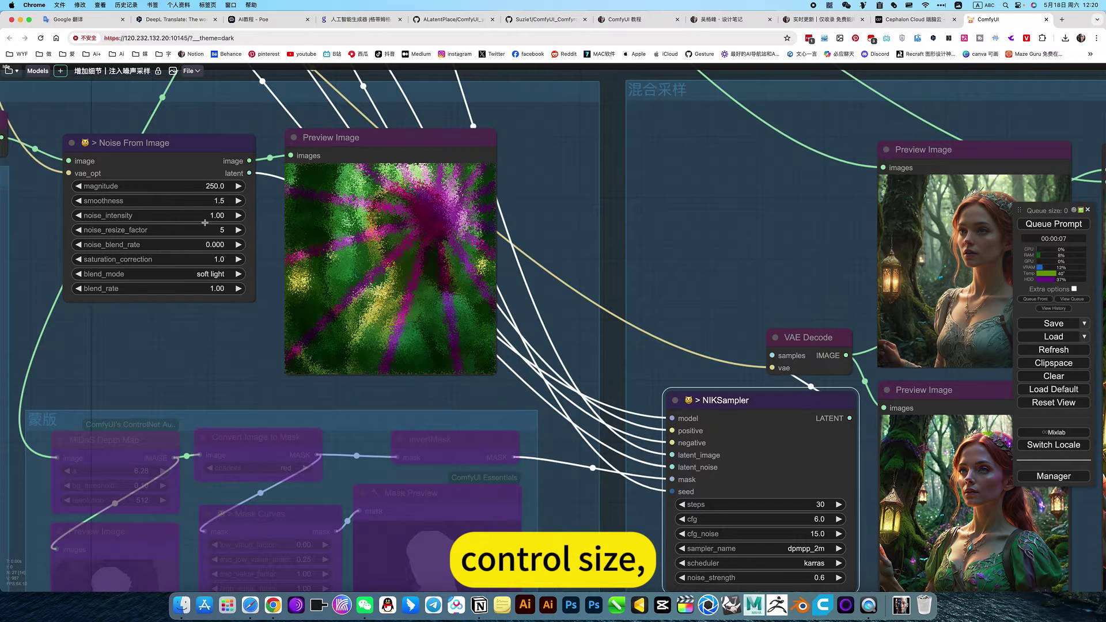
pyautogui.moveTo(691, 267); pyautogui.dragTo(367, 211)
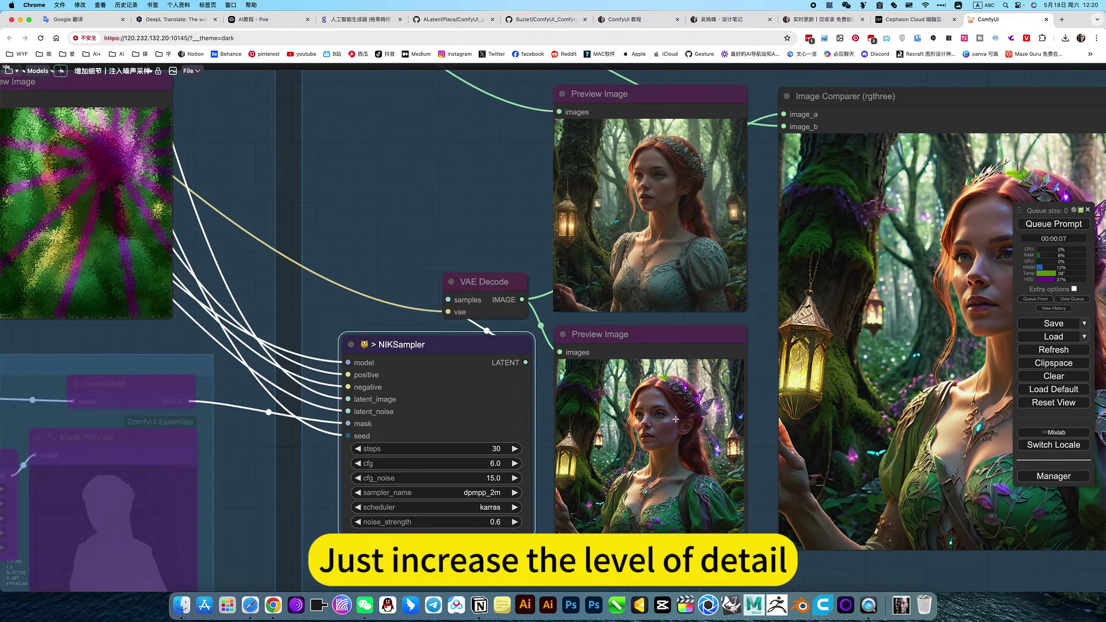
pyautogui.hscroll(-10, 461, 205)
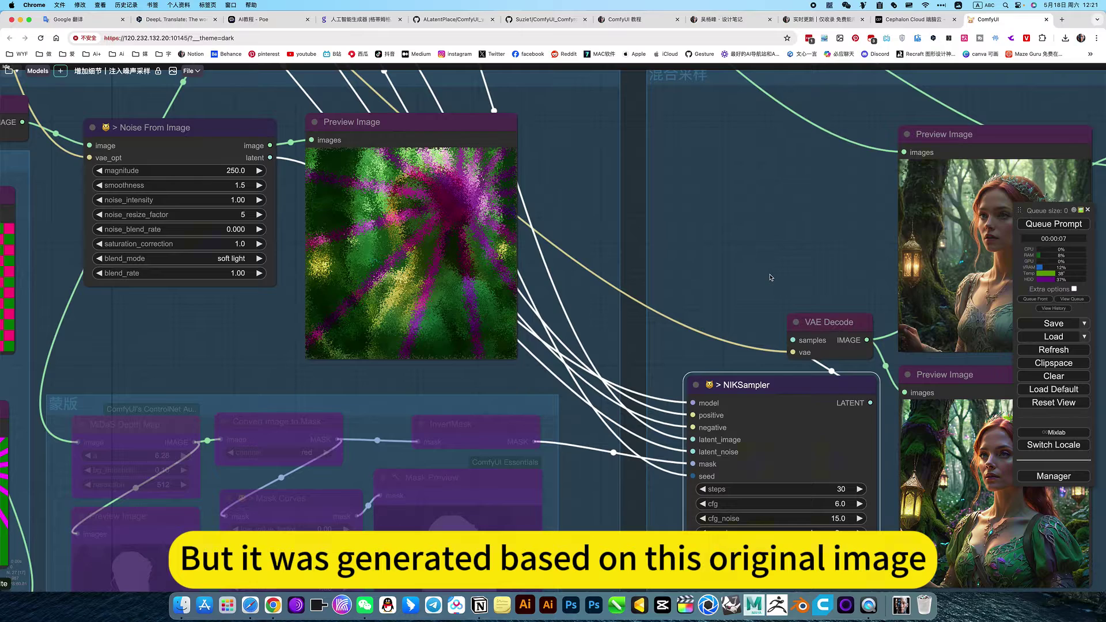
pyautogui.moveTo(770, 277); pyautogui.dragTo(482, 269)
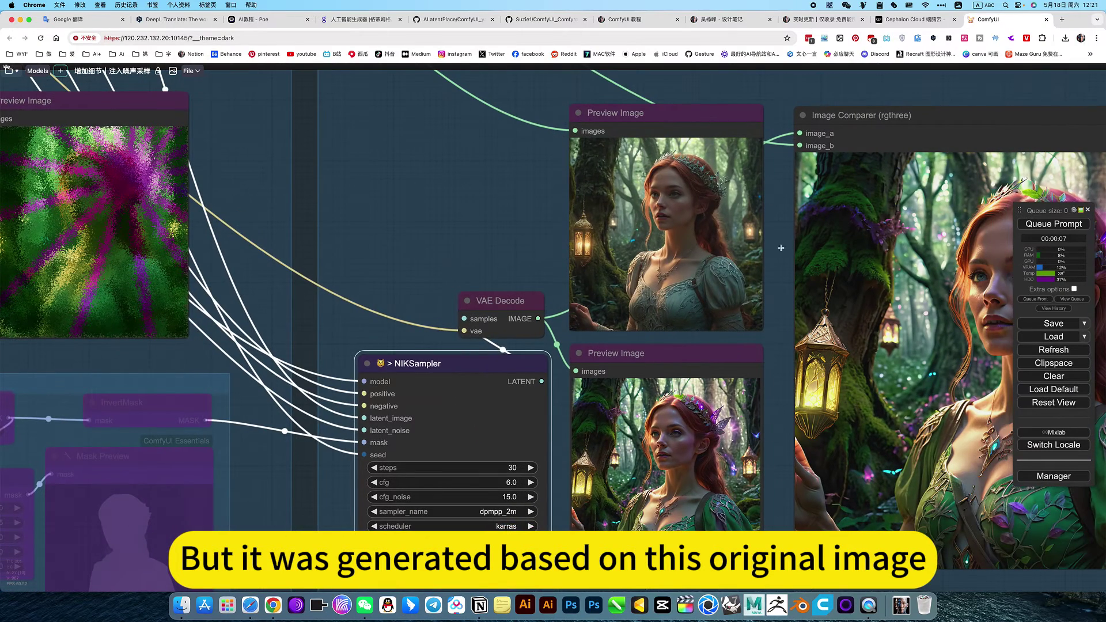
pyautogui.moveTo(452, 240); pyautogui.dragTo(303, 187)
pyautogui.hscroll(5, 649, 555)
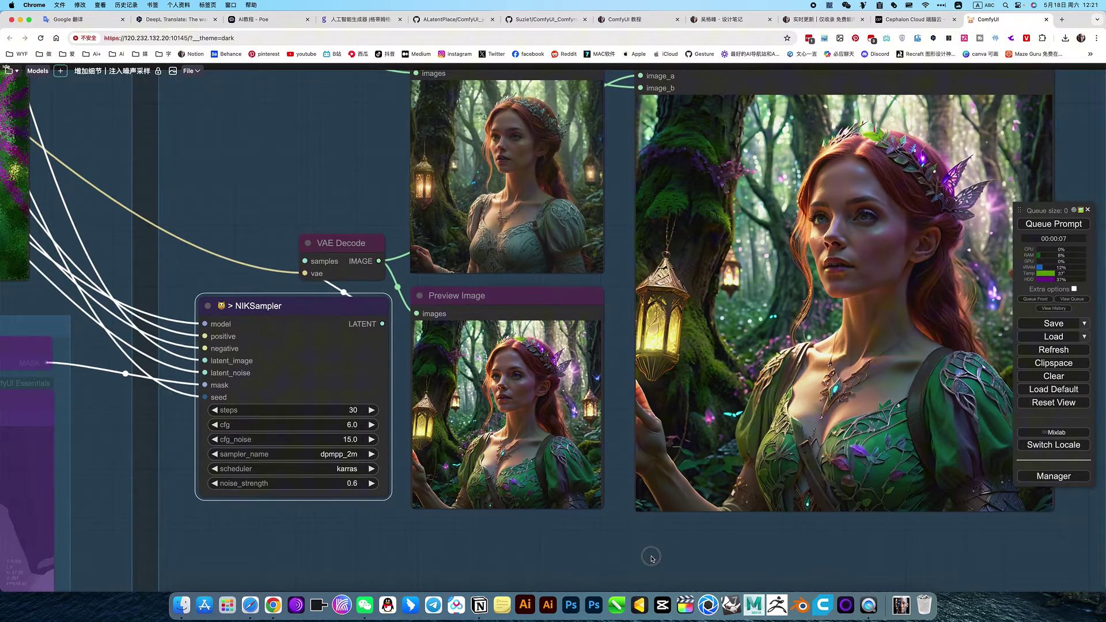
pyautogui.moveTo(971, 411); pyautogui.dragTo(969, 460)
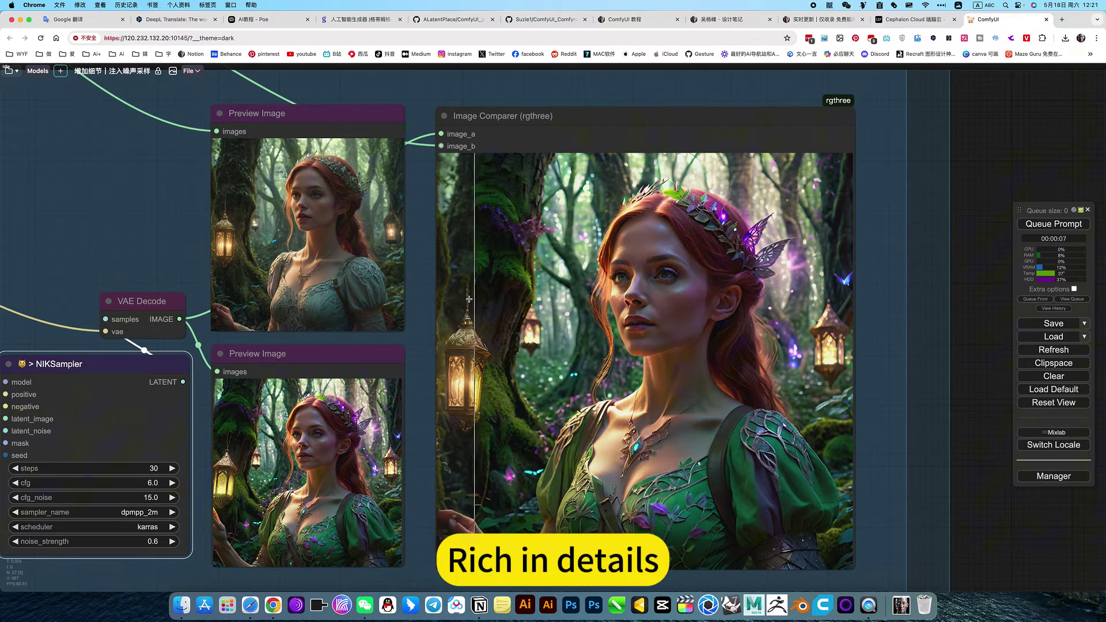
pyautogui.scroll(4, 487, 270)
pyautogui.scroll(5, 487, 270)
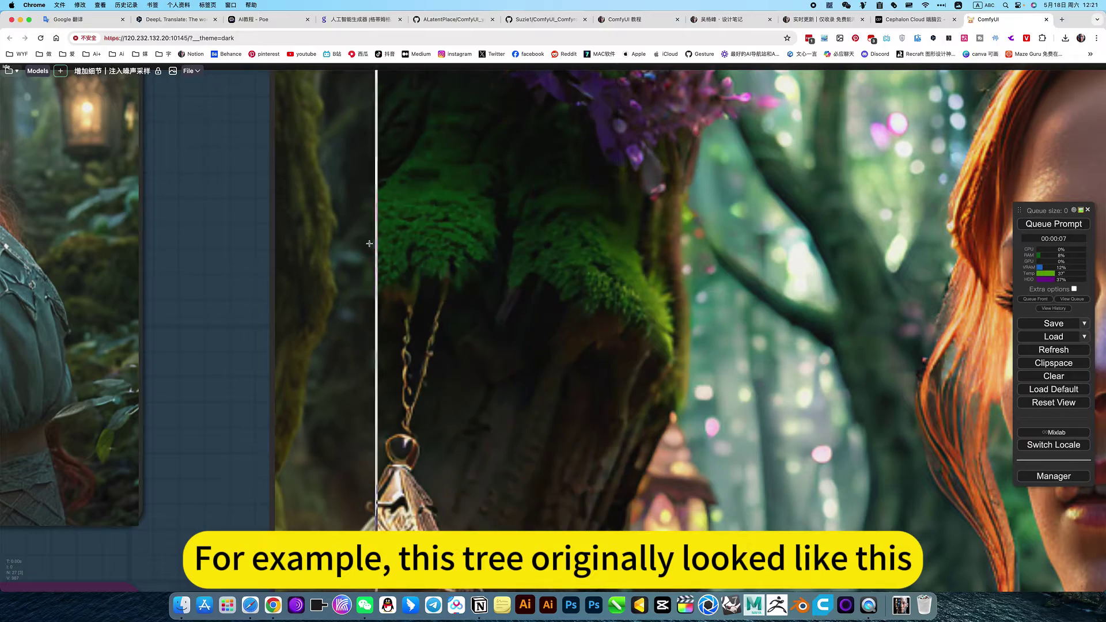
pyautogui.scroll(-10, 728, 402)
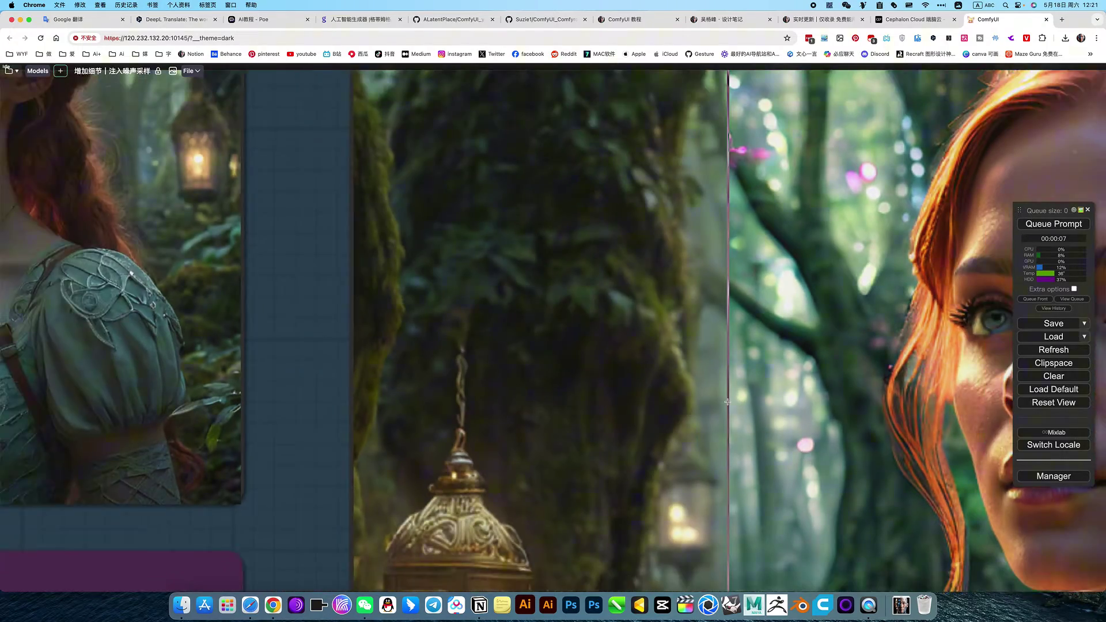
pyautogui.scroll(-4, 728, 401)
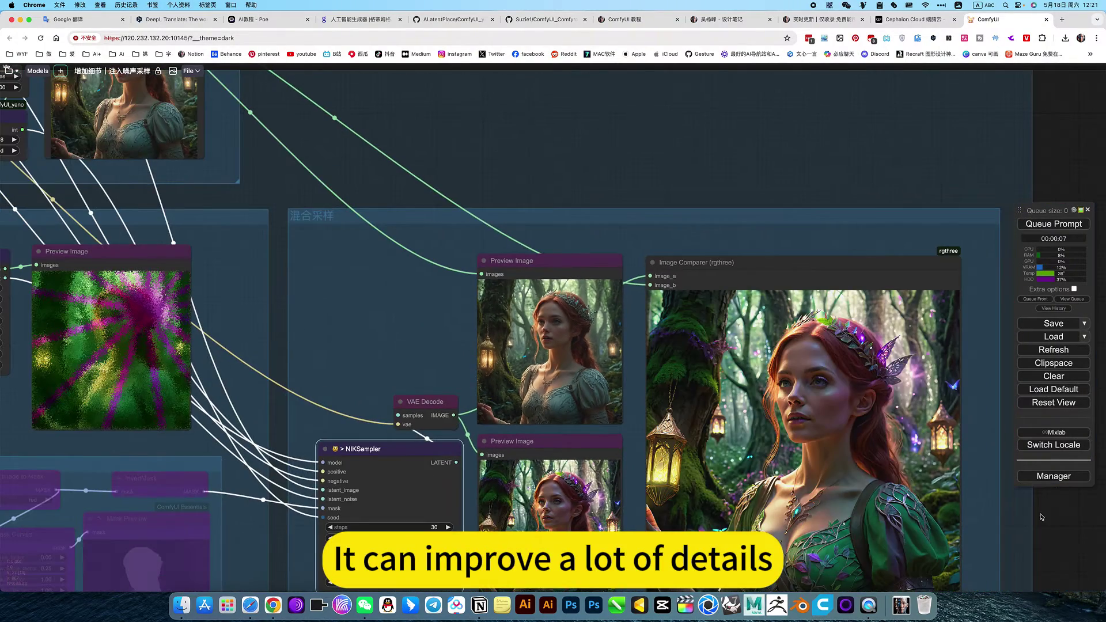
pyautogui.scroll(-5, 950, 455)
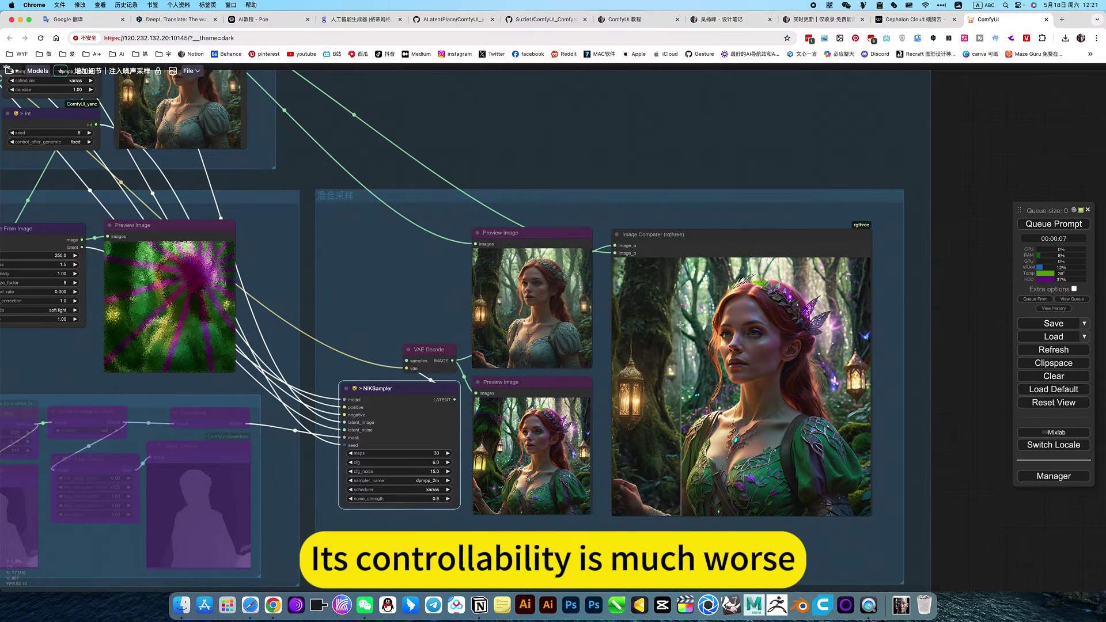
pyautogui.scroll(8, 822, 402)
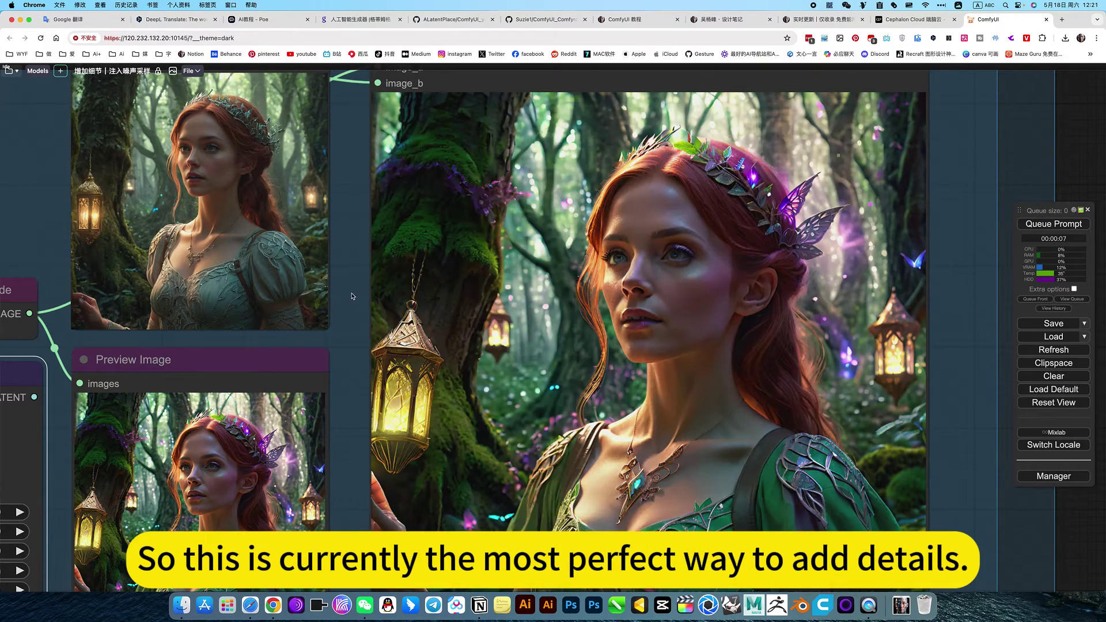
pyautogui.scroll(-3, 618, 343)
pyautogui.scroll(-6, 618, 344)
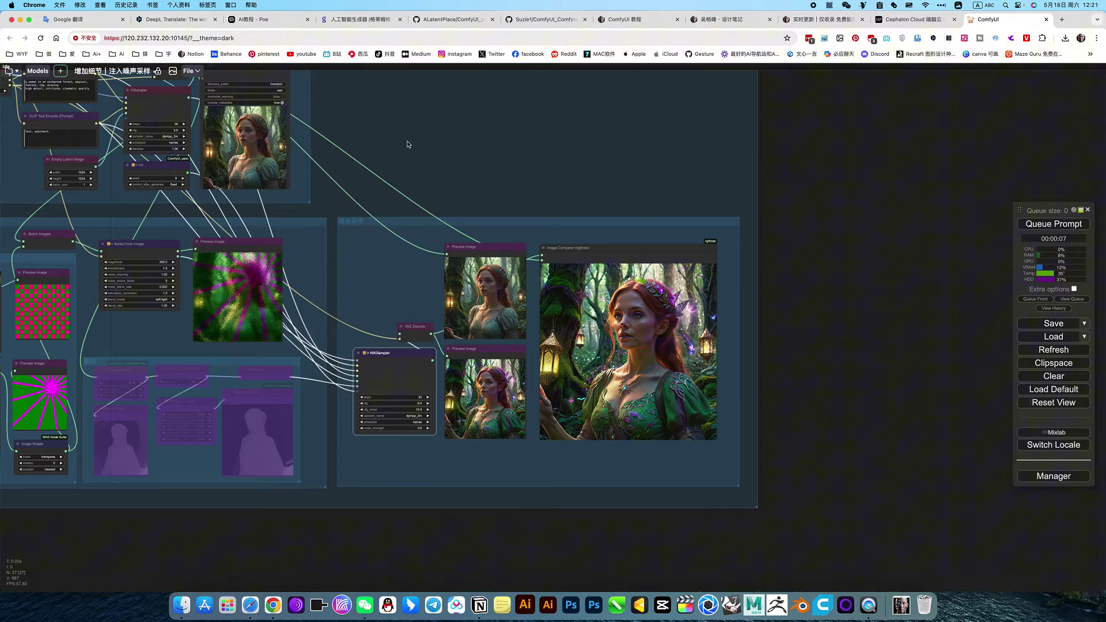
pyautogui.moveTo(628, 212); pyautogui.dragTo(733, 247)
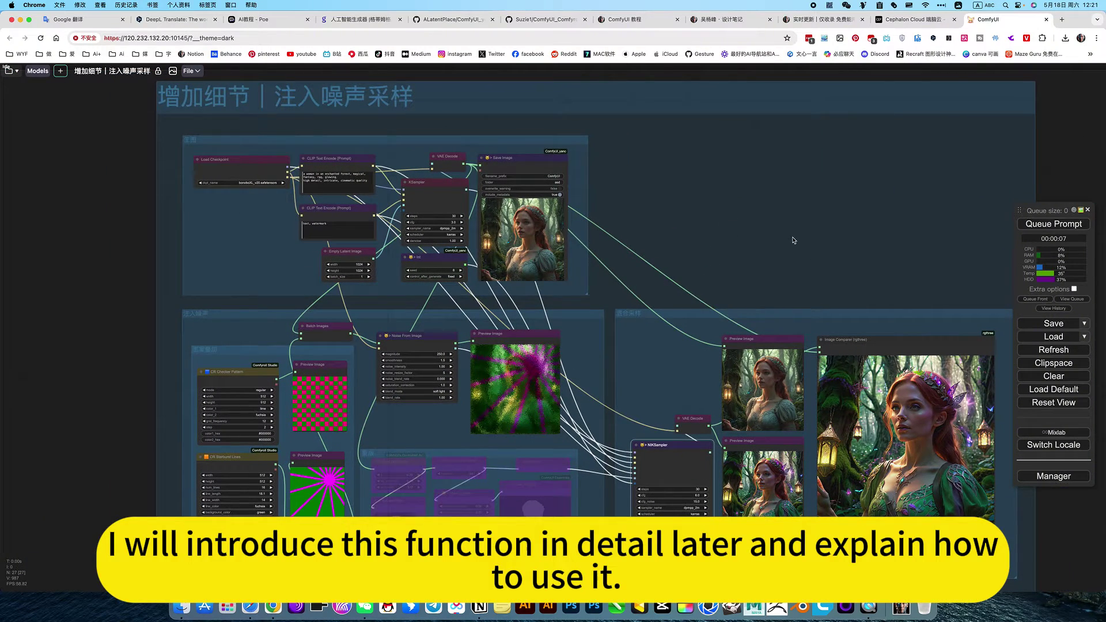
pyautogui.moveTo(793, 240); pyautogui.dragTo(747, 243)
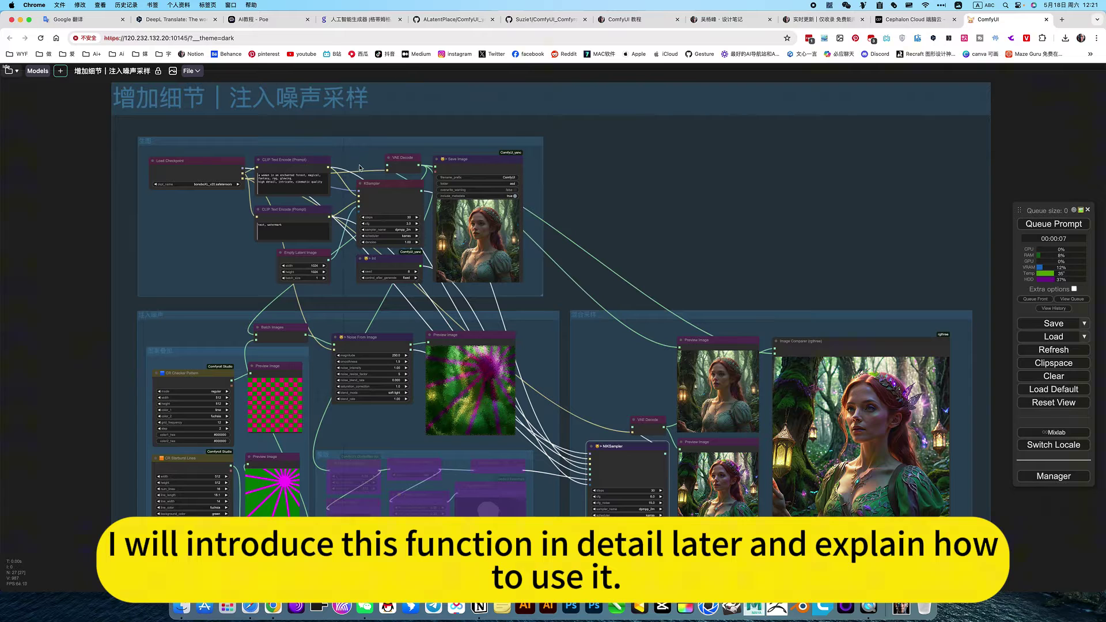
pyautogui.moveTo(689, 197); pyautogui.dragTo(666, 193)
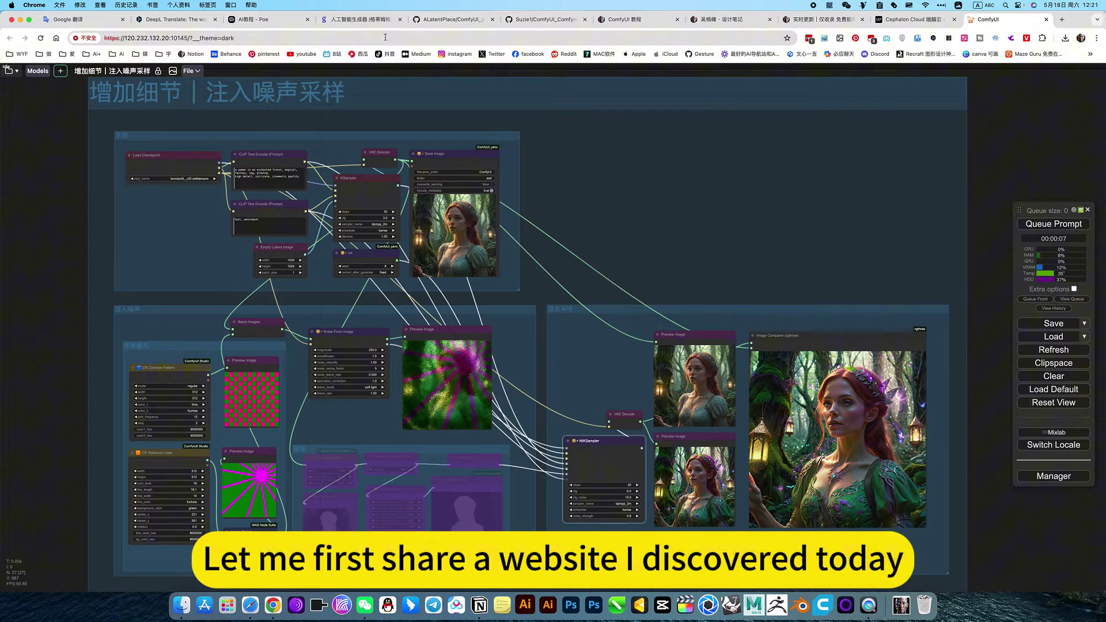
# Glance at the getimg.ai page, then go to the Notion design notes index.
pyautogui.click(363, 20)
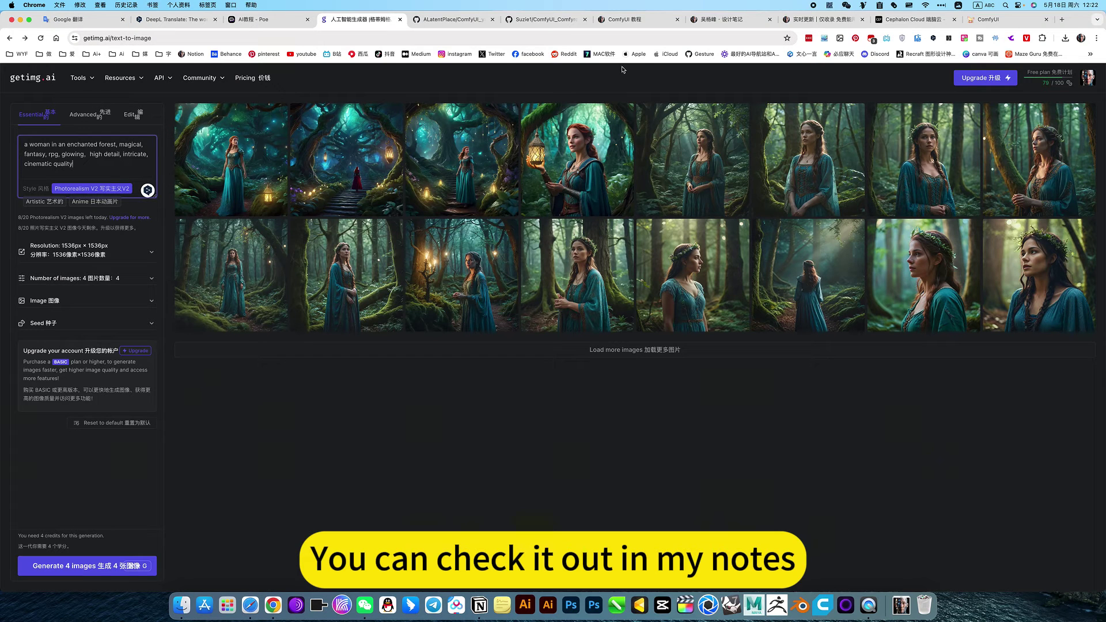
pyautogui.click(629, 20)
pyautogui.click(725, 20)
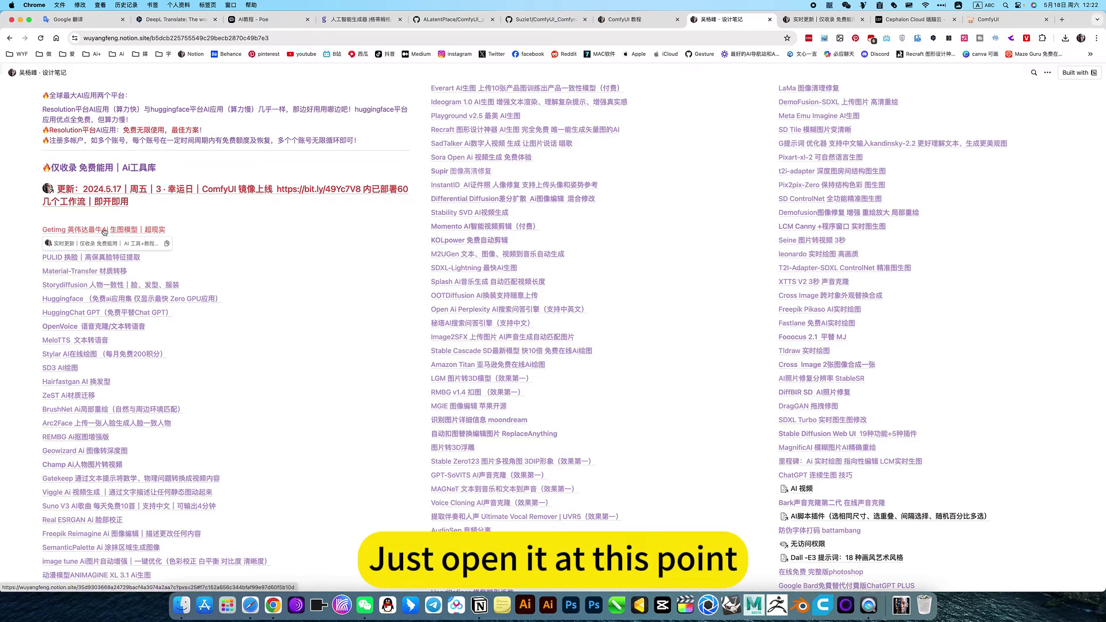
# Scroll through the Getimg entry's screenshots, then return to the getimg.ai generator.
pyautogui.click(118, 231)
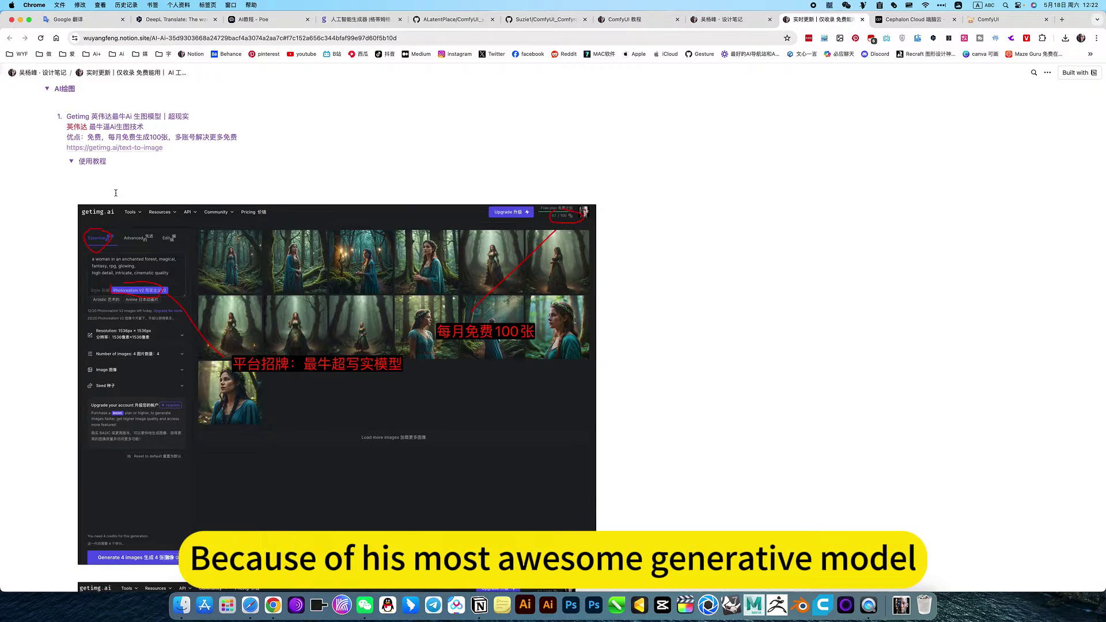
pyautogui.scroll(2, 116, 190)
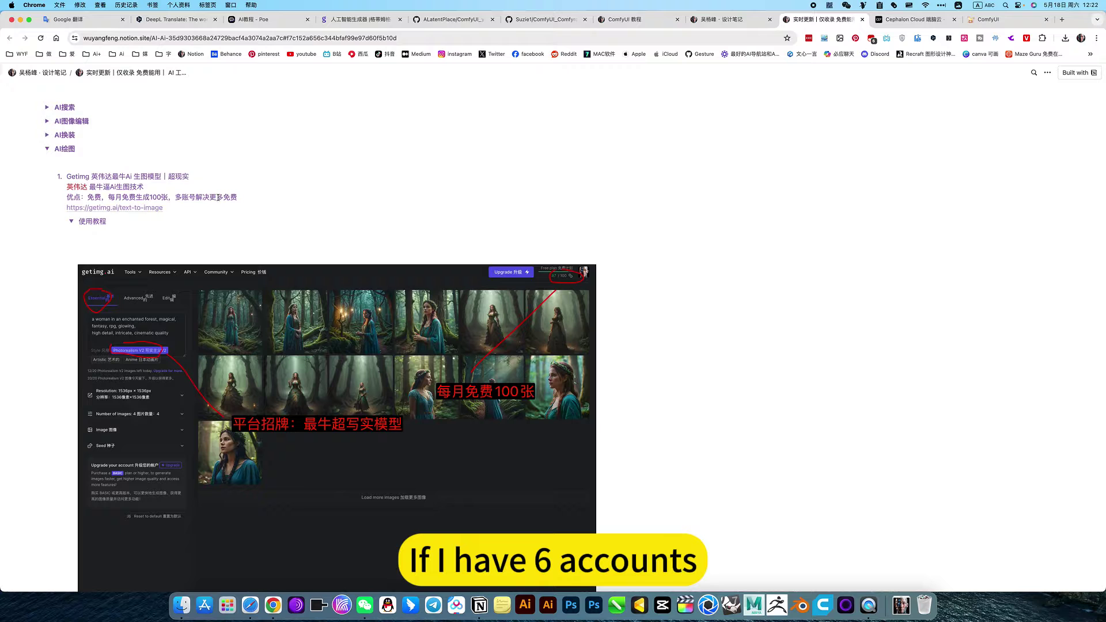
pyautogui.scroll(-4, 189, 215)
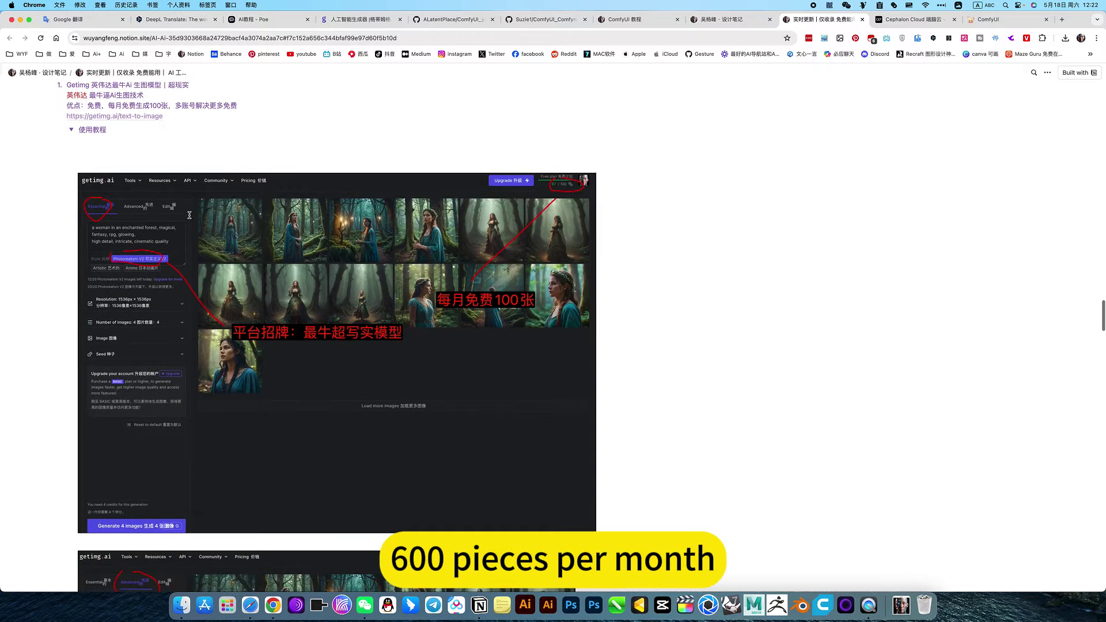
pyautogui.scroll(-10, 189, 215)
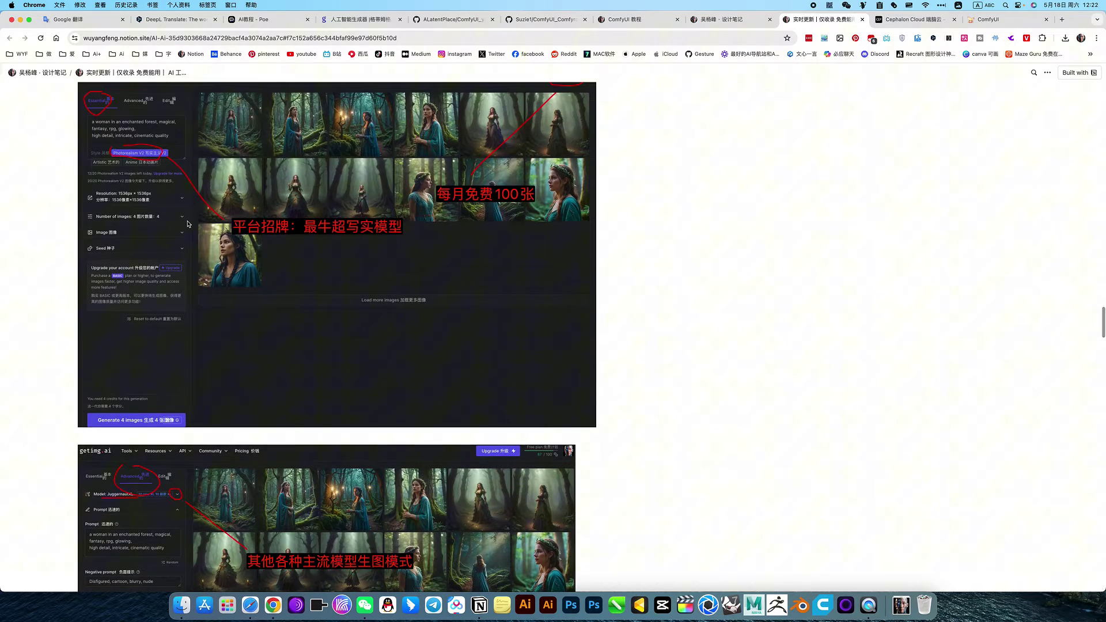
pyautogui.scroll(-15, 187, 225)
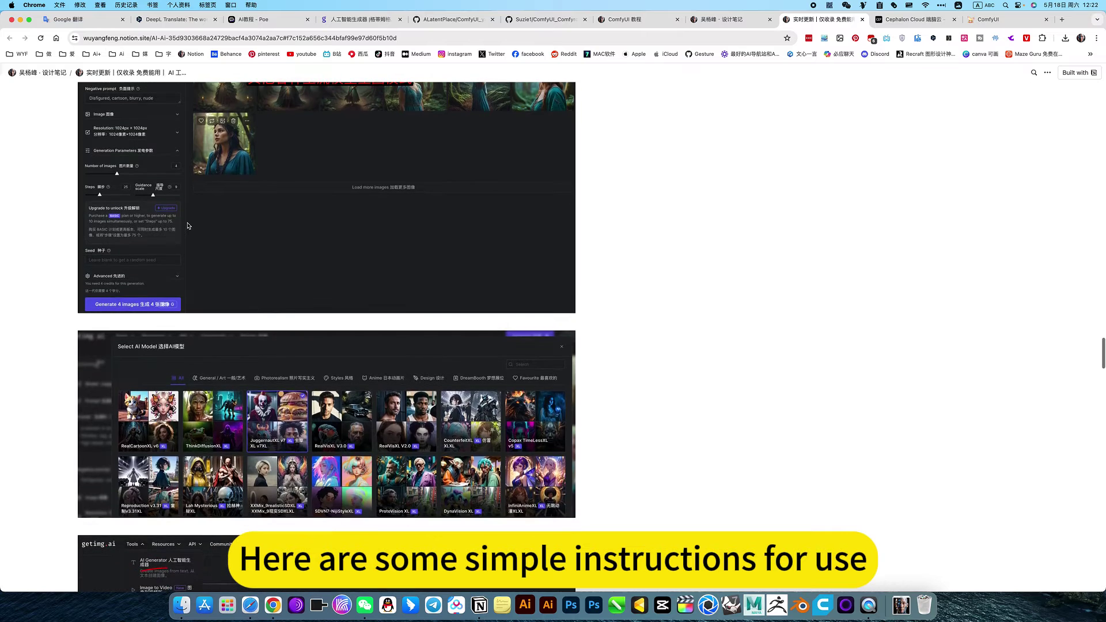
pyautogui.scroll(15, 188, 225)
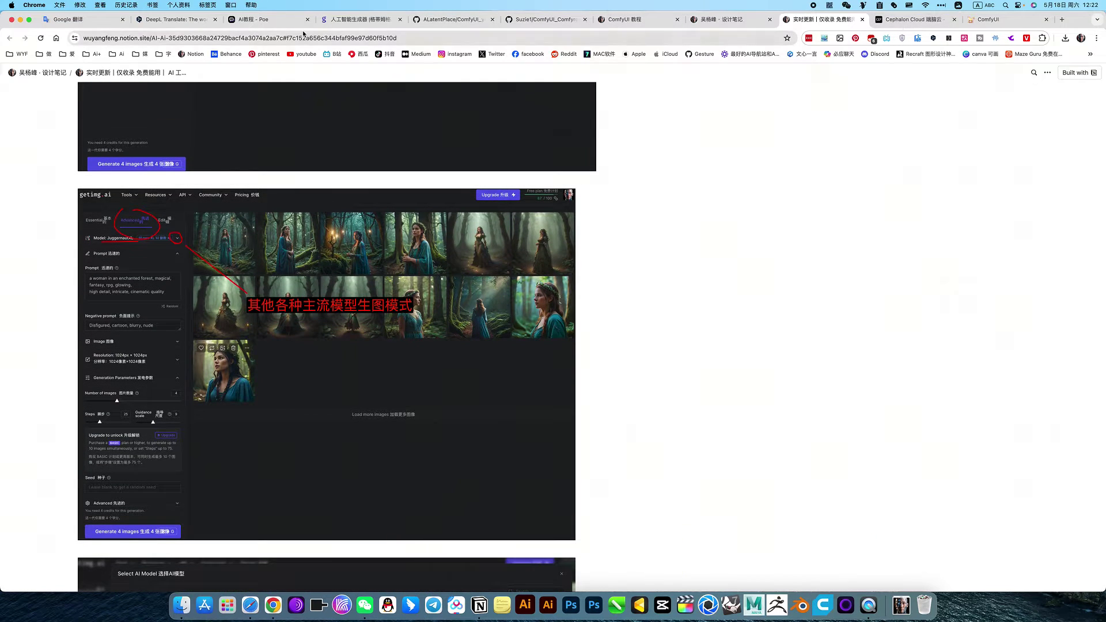
pyautogui.click(354, 23)
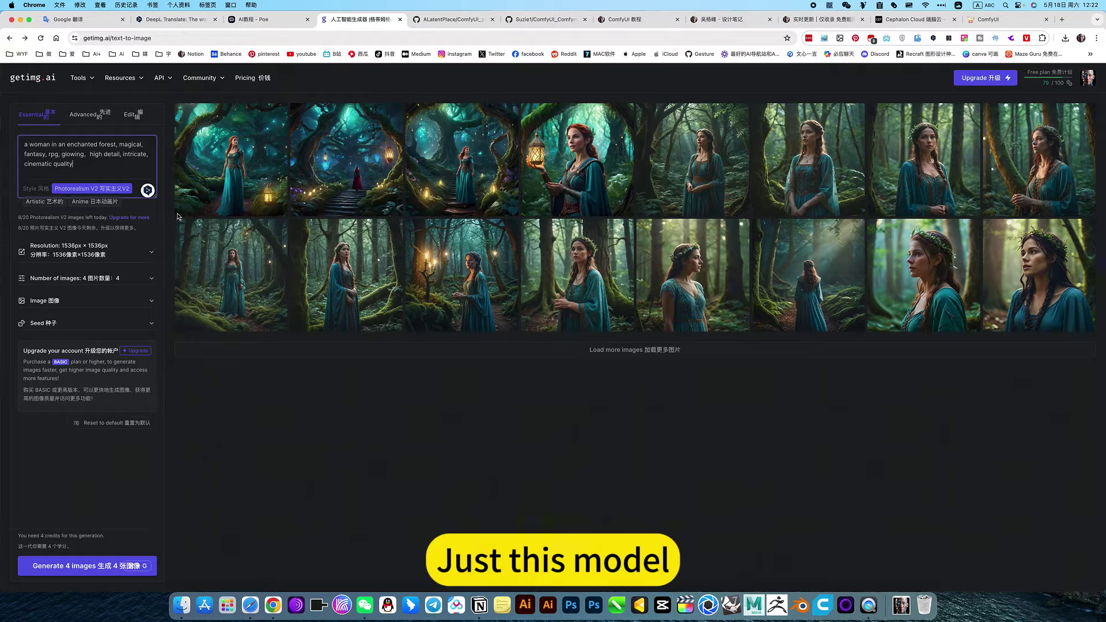
# Check the Advanced settings and JuggernautXL model list, then open a forest-woman image's details.
pyautogui.click(92, 117)
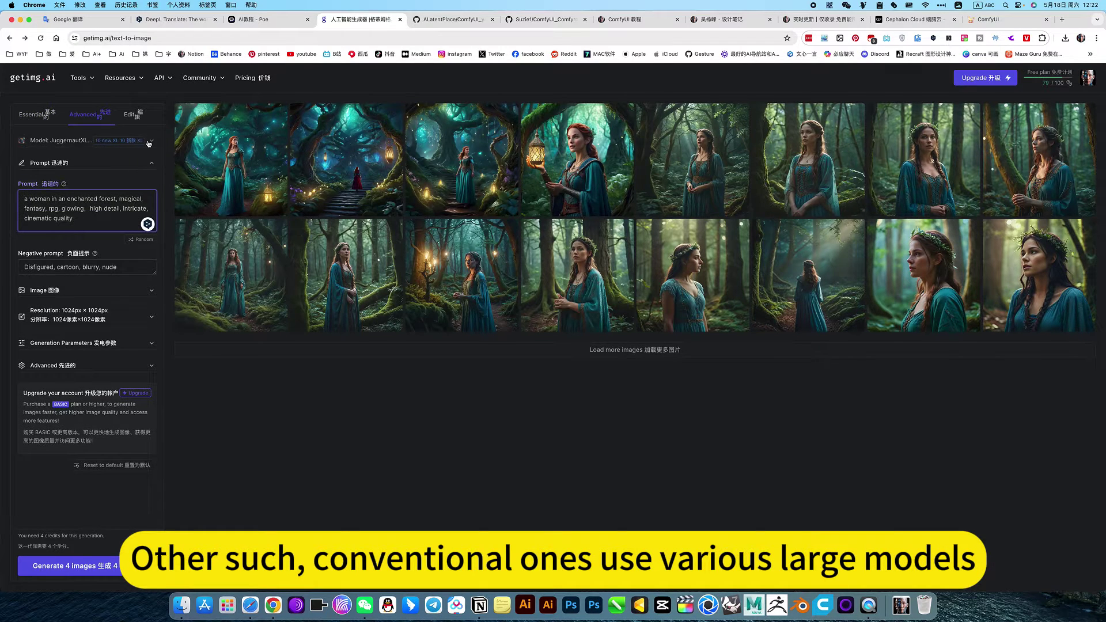
pyautogui.click(148, 142)
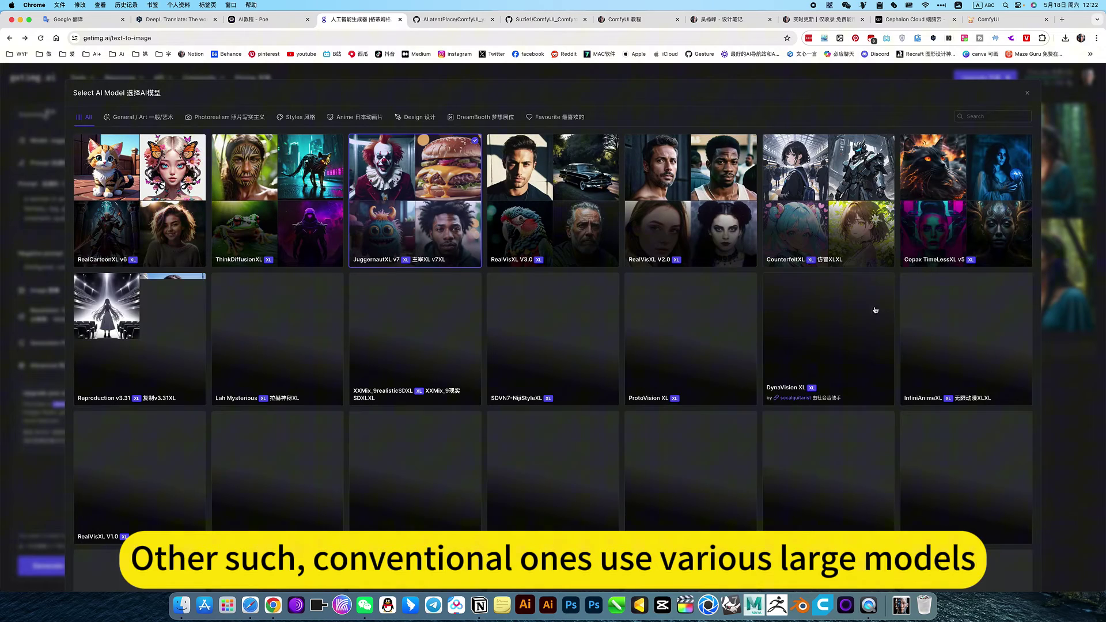
pyautogui.click(1070, 449)
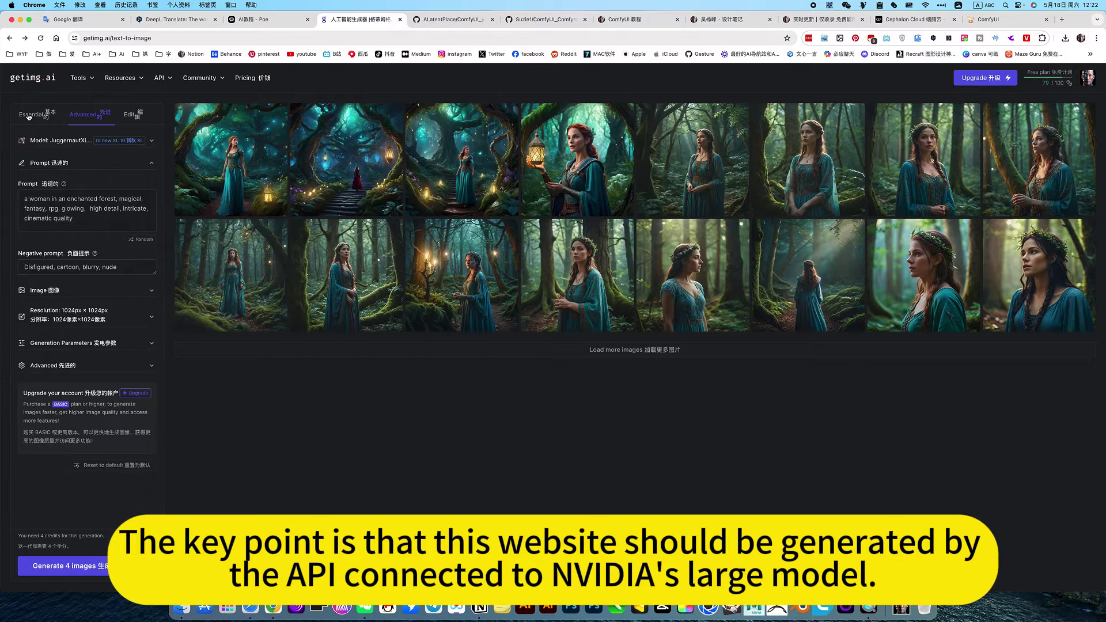
pyautogui.click(28, 116)
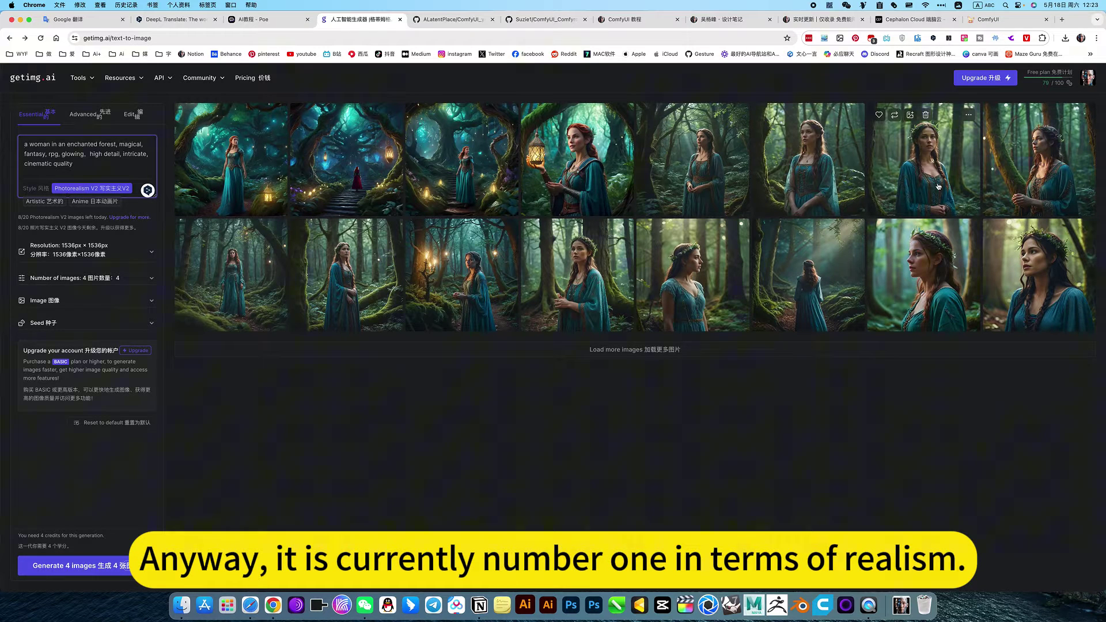
pyautogui.click(918, 180)
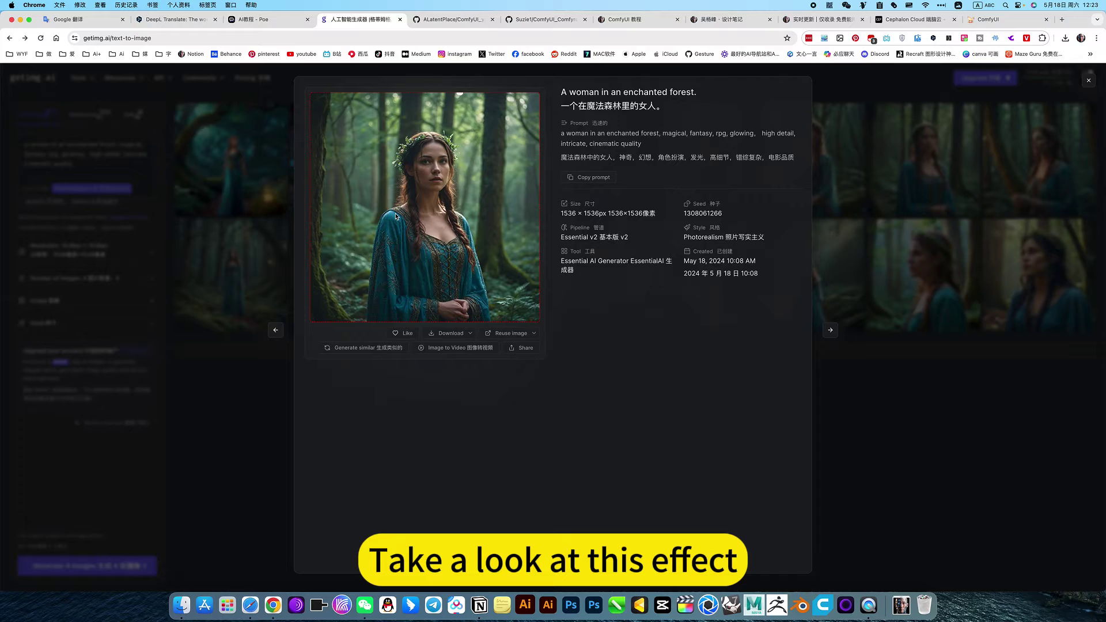
# Close the image details, then view and close the lantern-holding woman image.
pyautogui.scroll(5, 604, 225)
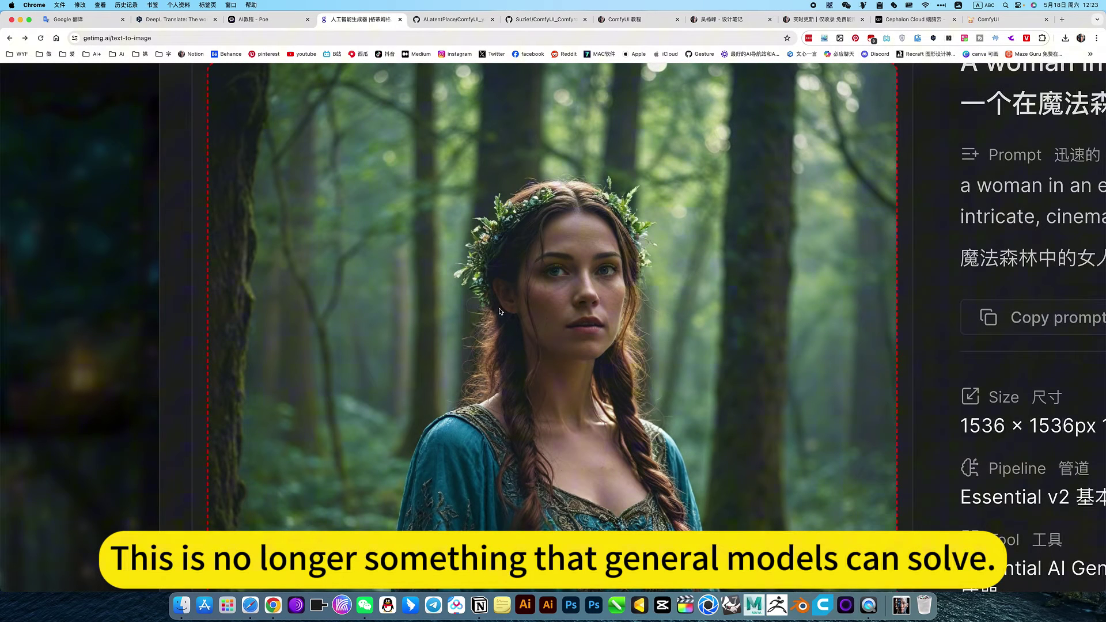
pyautogui.click(110, 342)
pyautogui.scroll(-1, 332, 374)
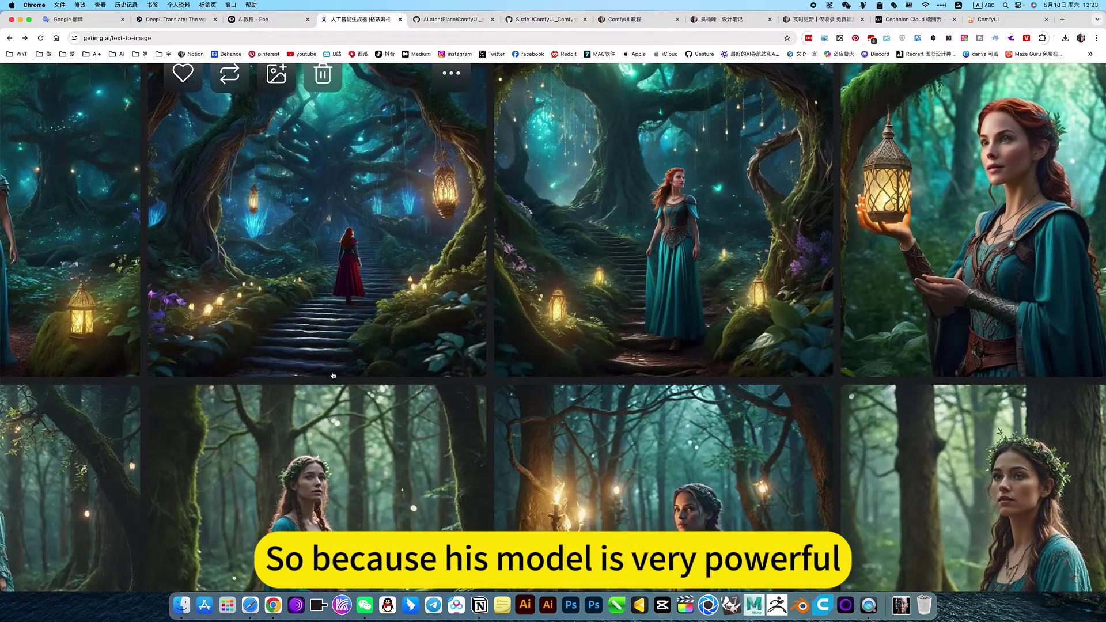
pyautogui.hscroll(-3, 332, 375)
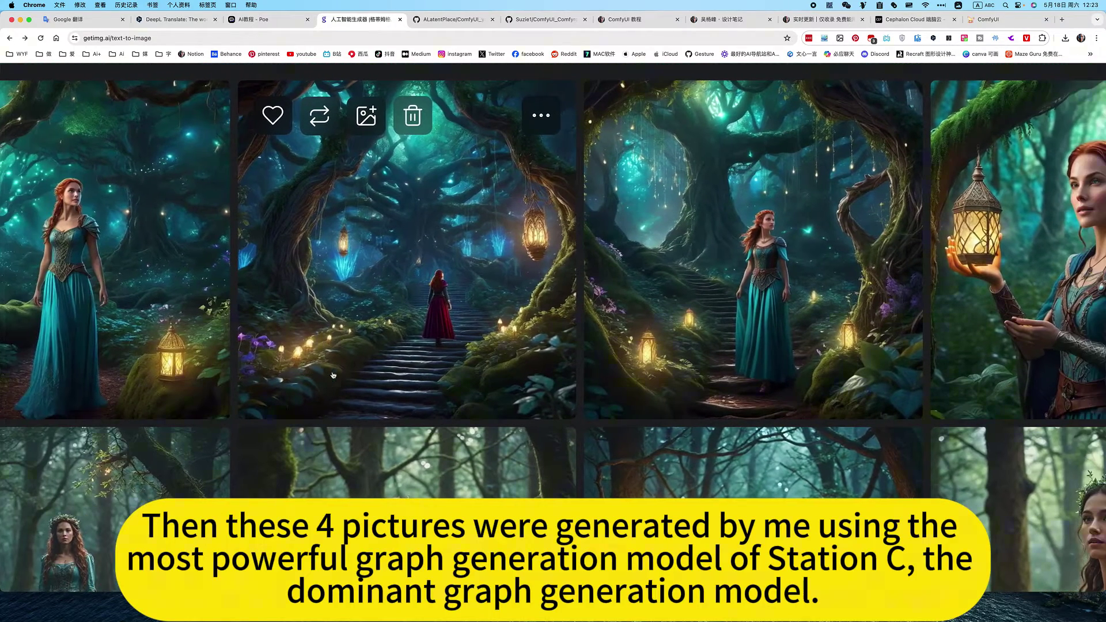
pyautogui.hscroll(5, 545, 287)
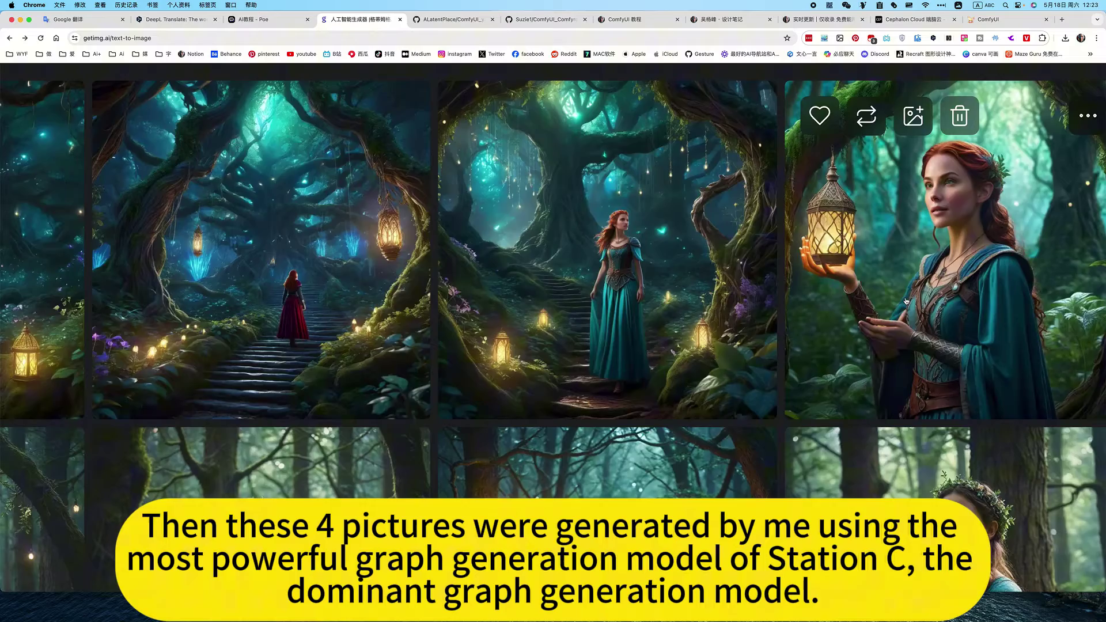
pyautogui.click(906, 300)
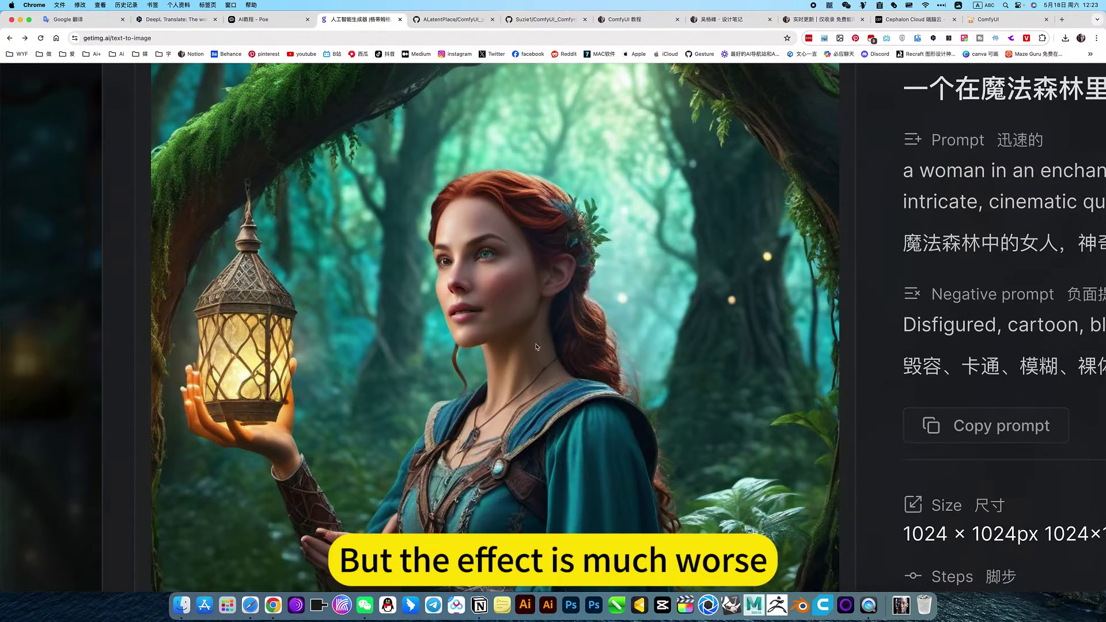
pyautogui.click(38, 386)
# Browse the gallery, view and close the candle-lit woman image's details.
pyautogui.hscroll(15, 542, 353)
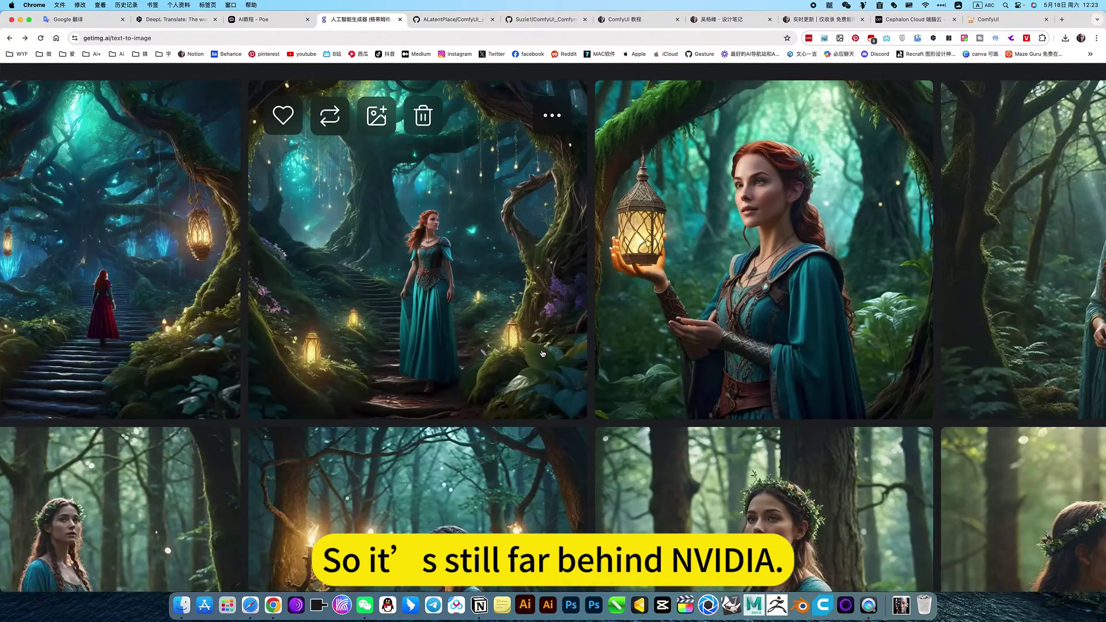
pyautogui.hscroll(5, 542, 353)
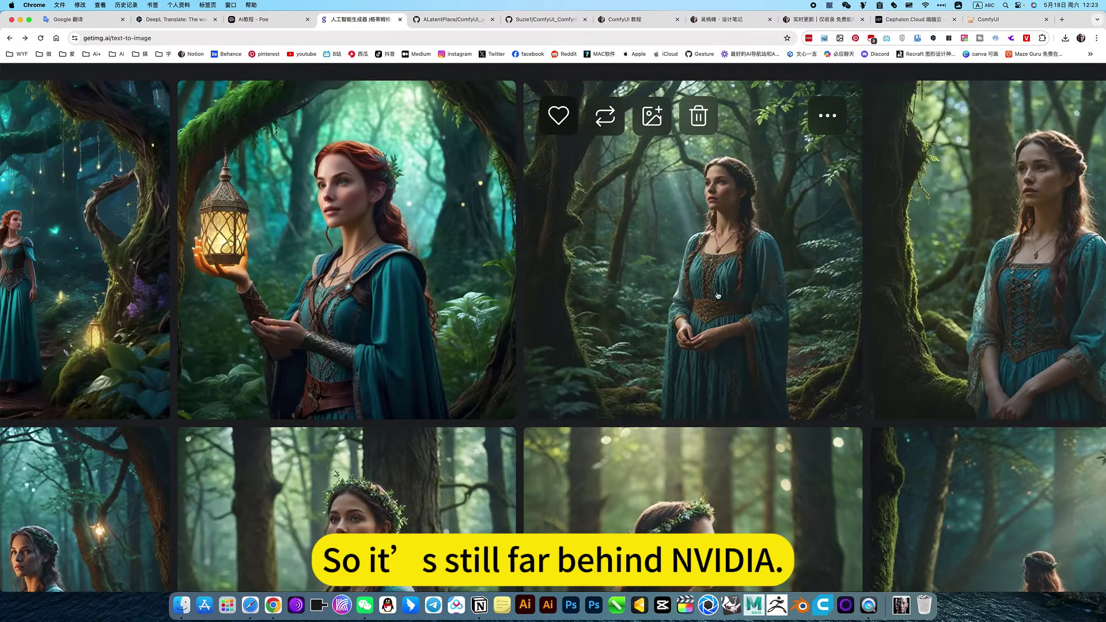
pyautogui.hscroll(6, 713, 296)
pyautogui.scroll(-5, 712, 296)
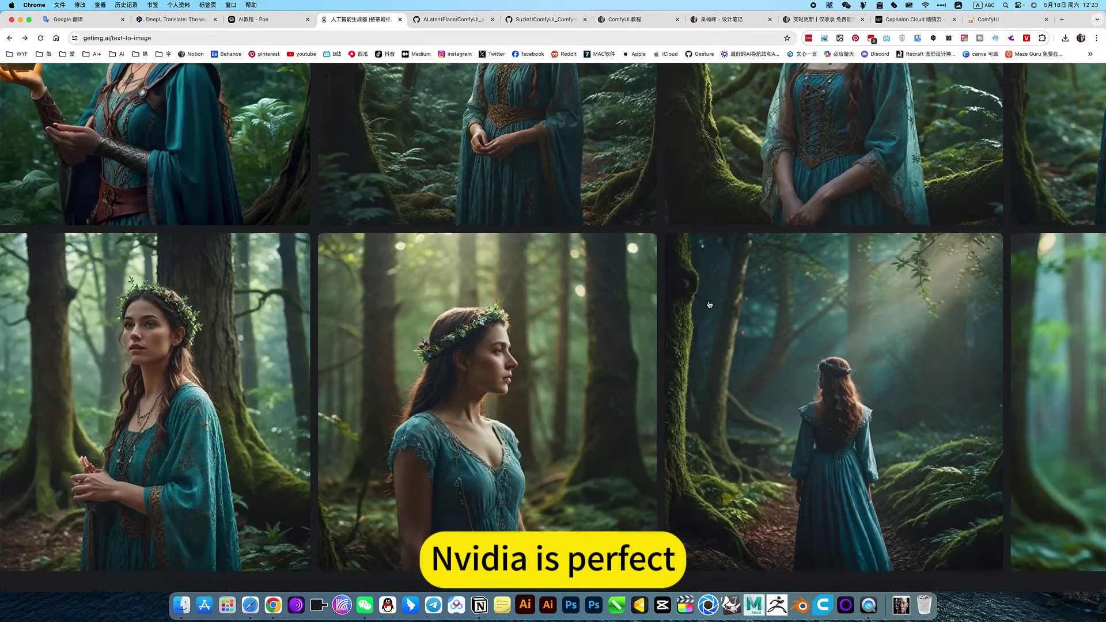
pyautogui.hscroll(-15, 657, 311)
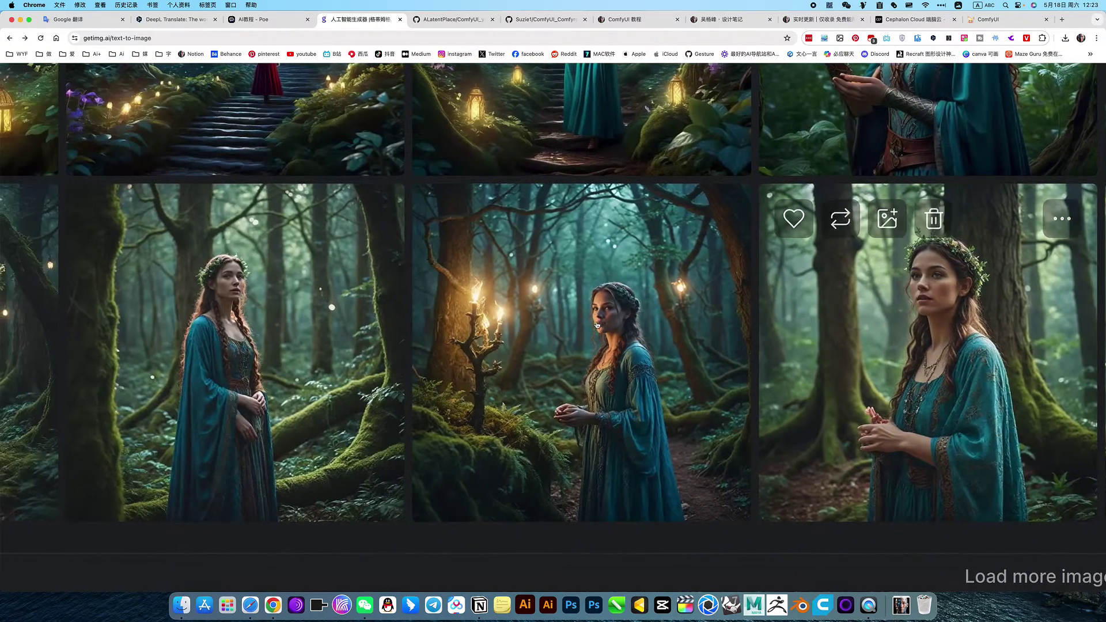
pyautogui.click(598, 325)
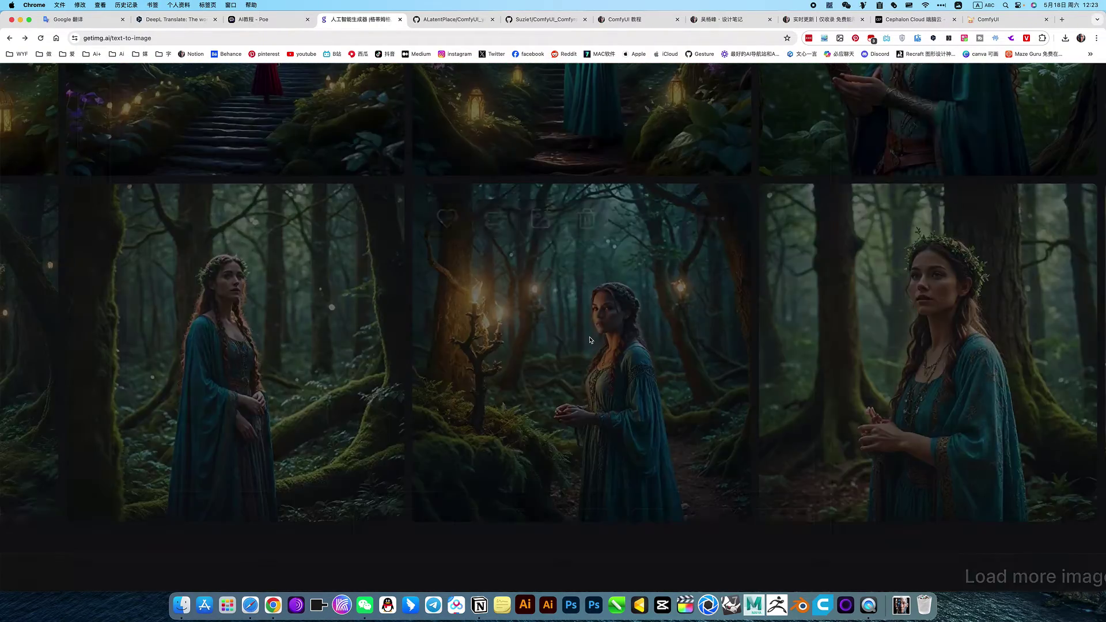
pyautogui.scroll(4, 595, 306)
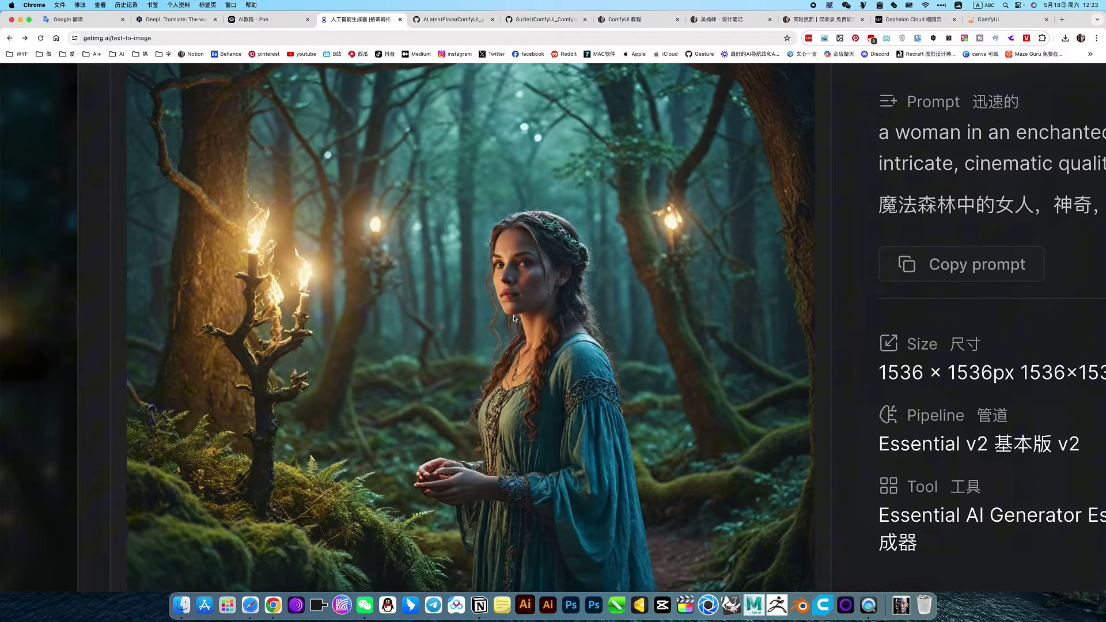
pyautogui.click(49, 327)
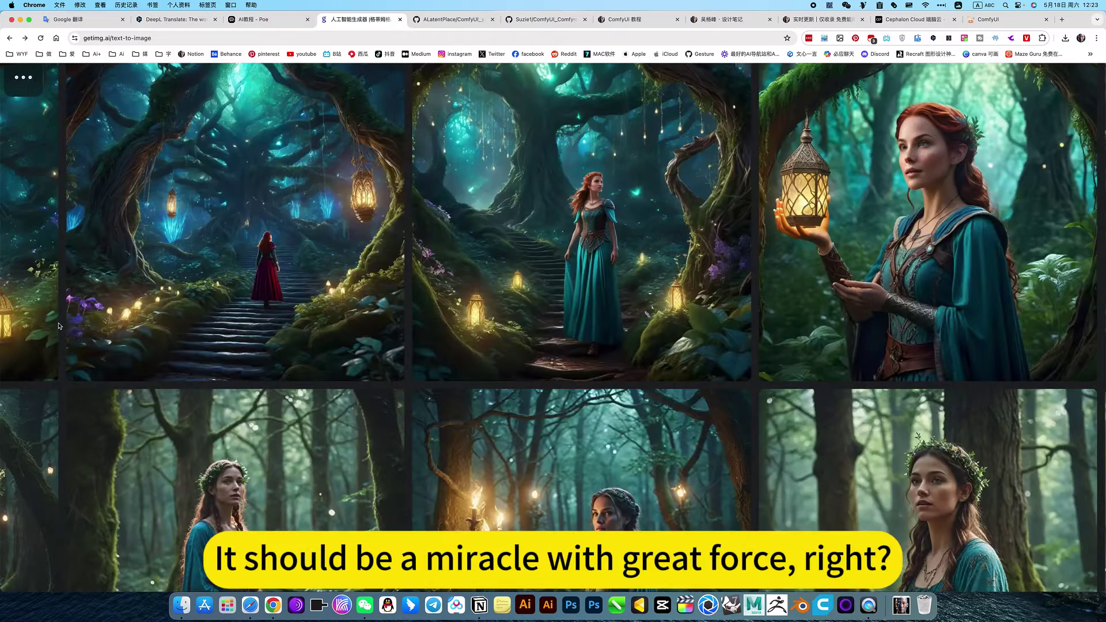
pyautogui.scroll(-3, 434, 333)
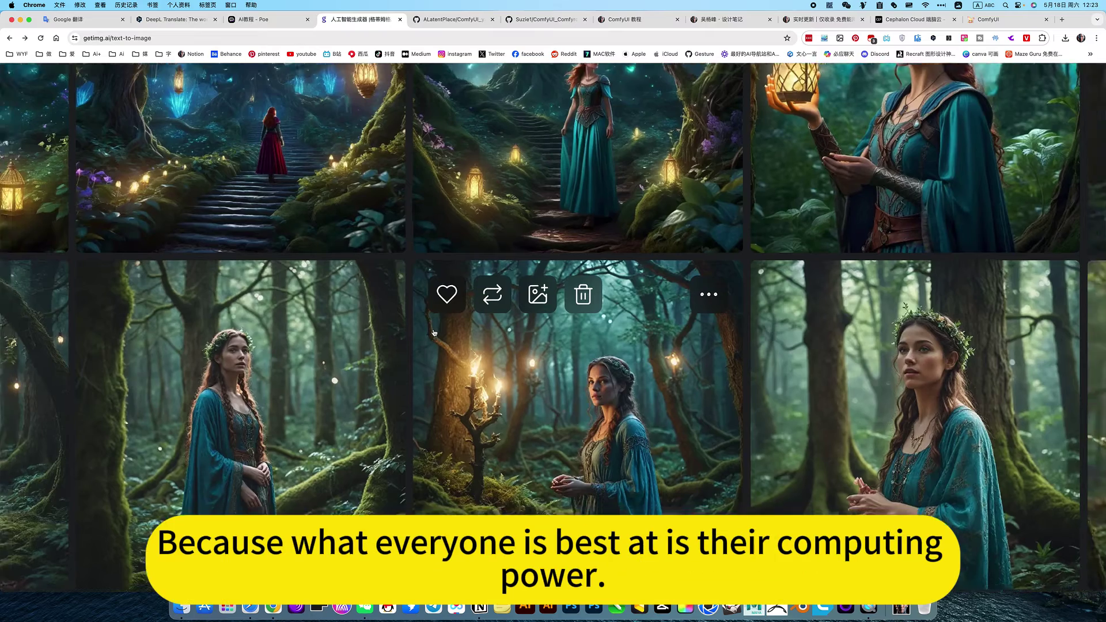
pyautogui.scroll(-5, 434, 334)
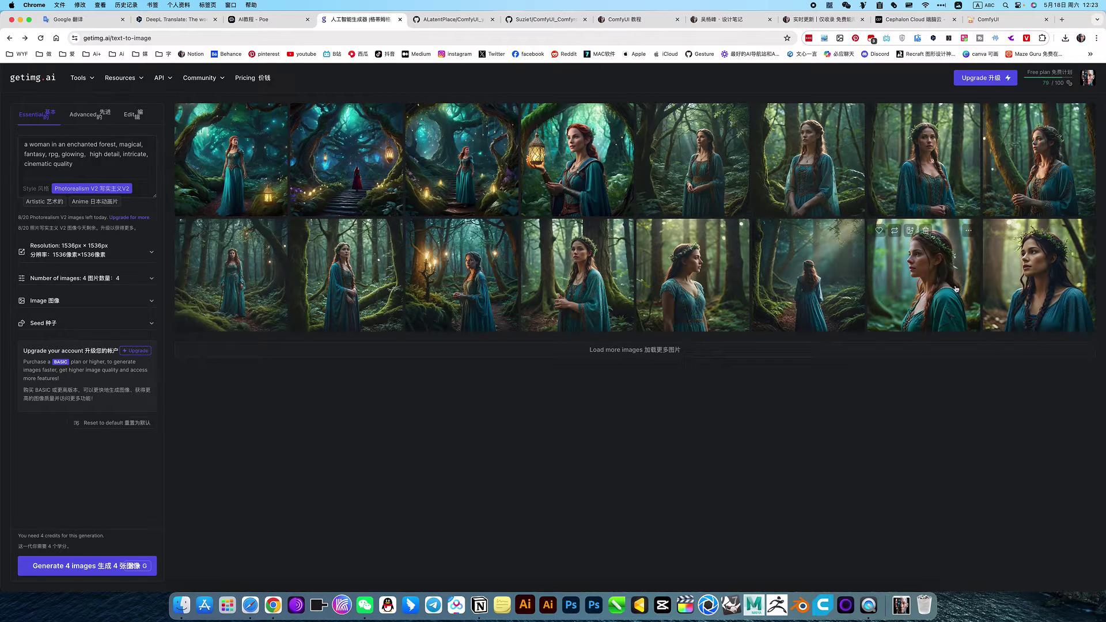
# View and close the details of the crowned woman in profile.
pyautogui.click(922, 274)
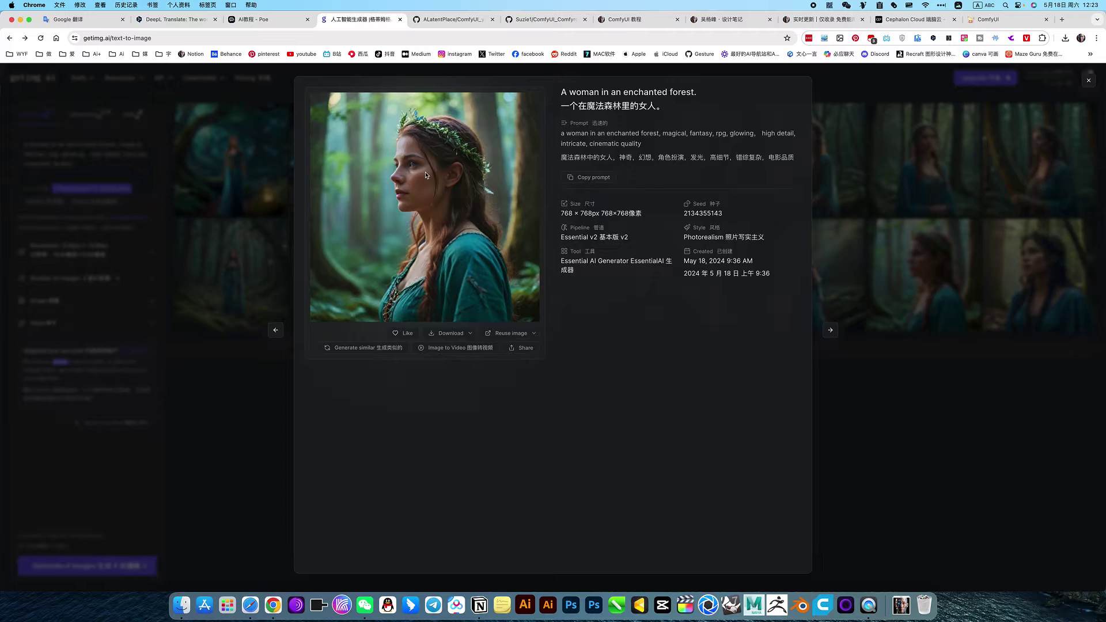
pyautogui.scroll(5, 426, 175)
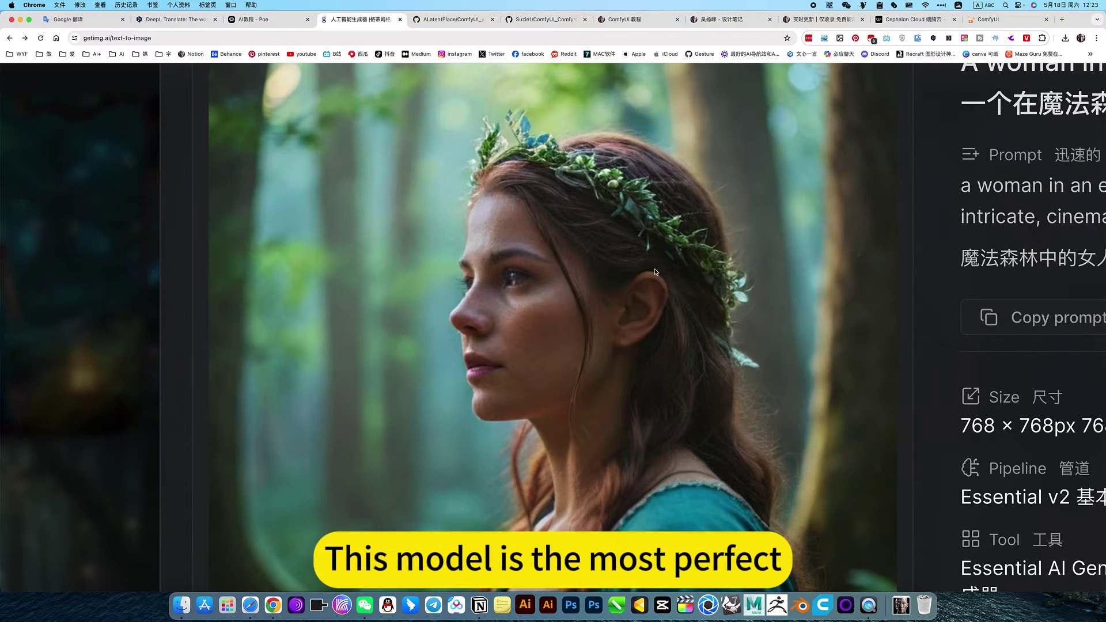
pyautogui.scroll(-5, 654, 271)
pyautogui.click(927, 388)
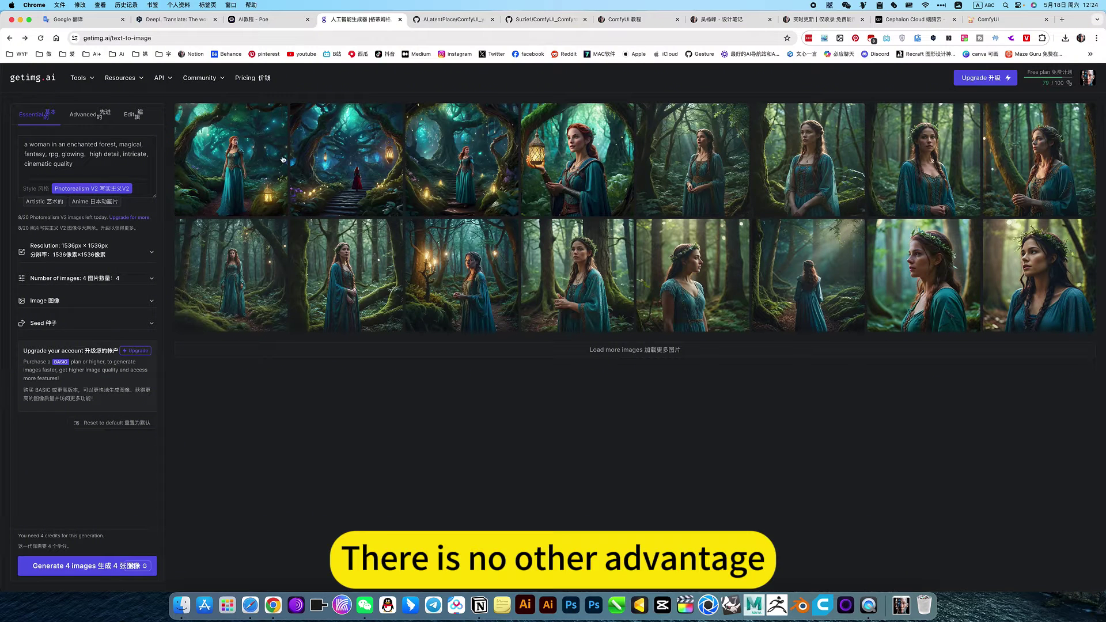
# Toggle between Advanced and Essential settings, then return to the ComfyUI workflow.
pyautogui.click(99, 115)
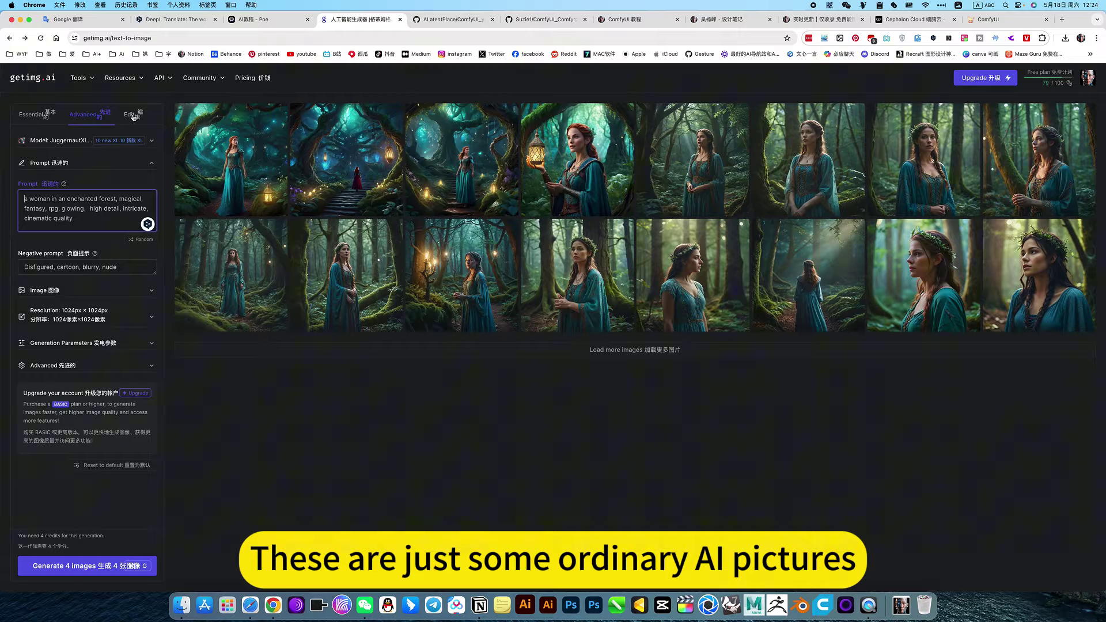
pyautogui.click(36, 115)
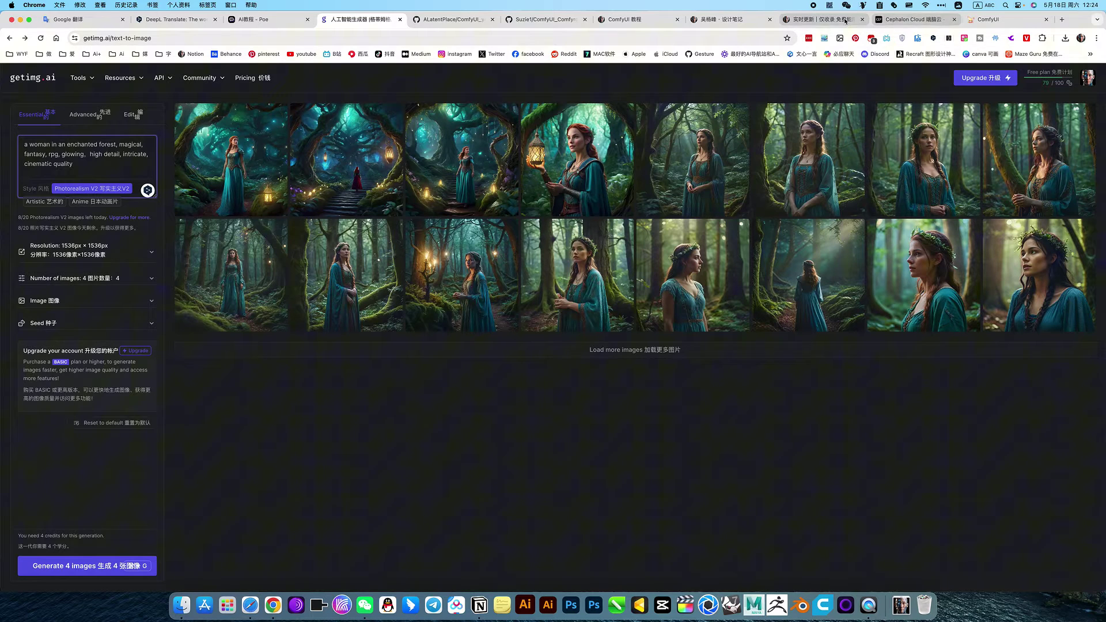
pyautogui.click(988, 19)
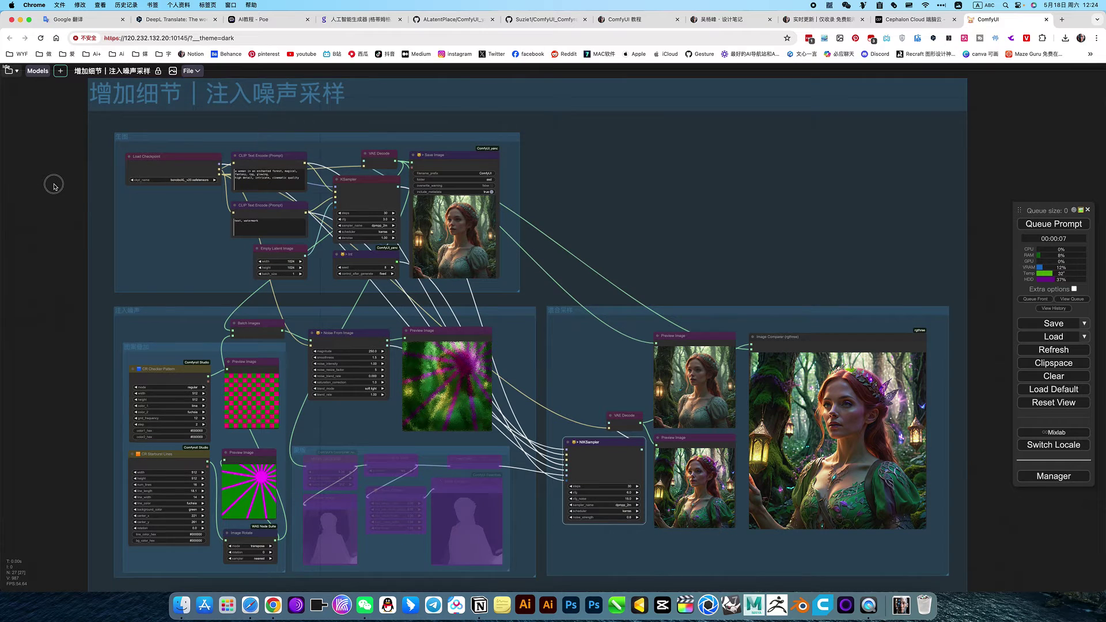
pyautogui.scroll(2, 86, 161)
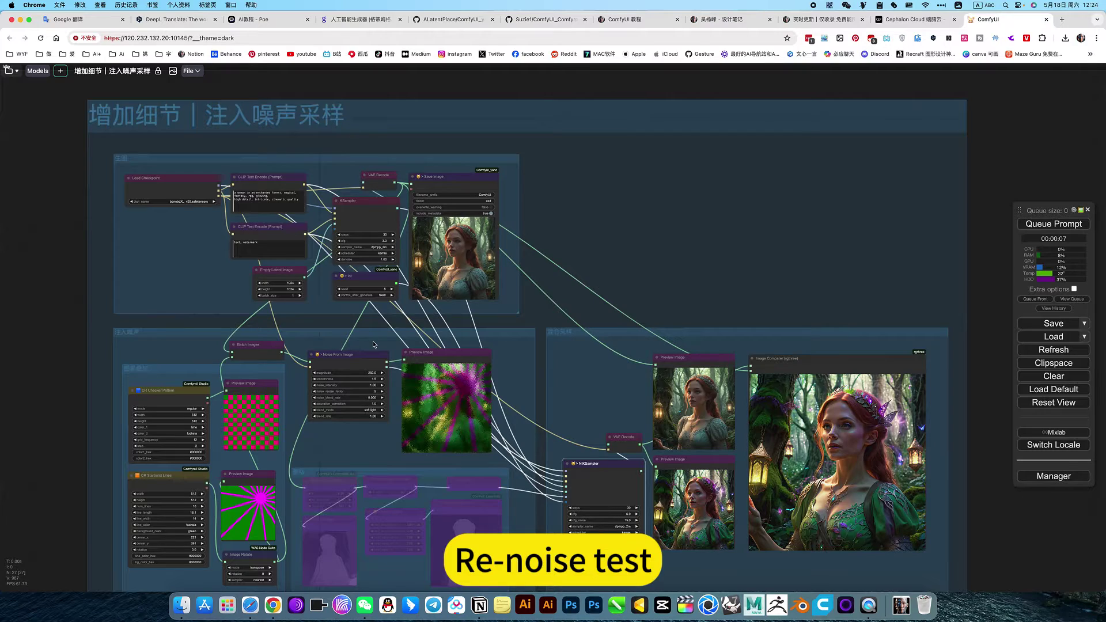
pyautogui.scroll(10, 382, 404)
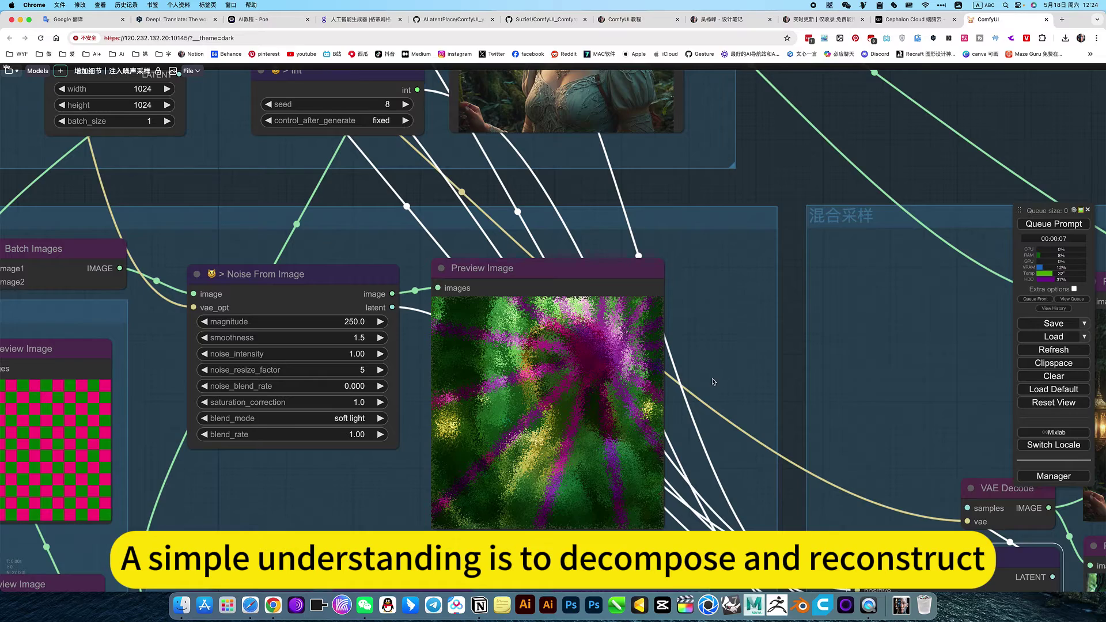
pyautogui.scroll(-4, 713, 382)
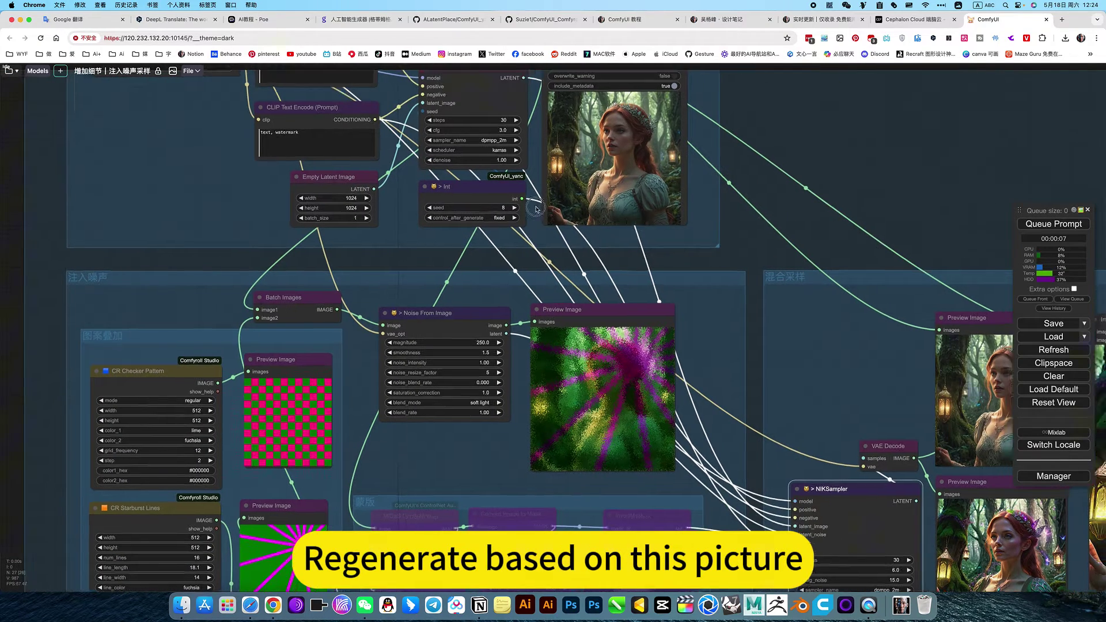
pyautogui.moveTo(872, 253); pyautogui.dragTo(426, 184)
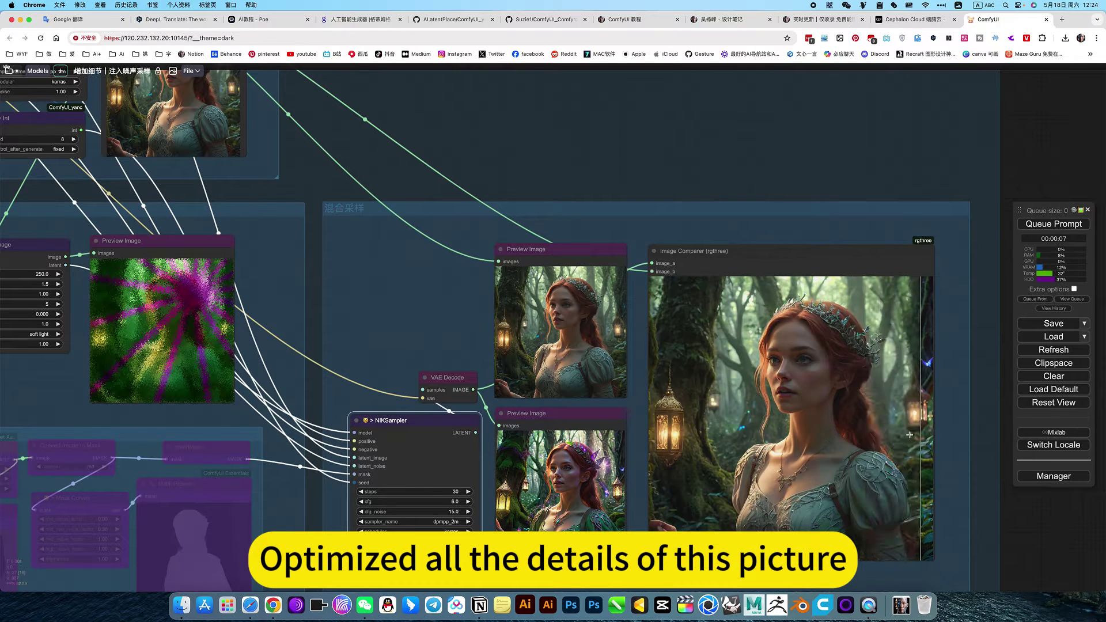
pyautogui.click(369, 329)
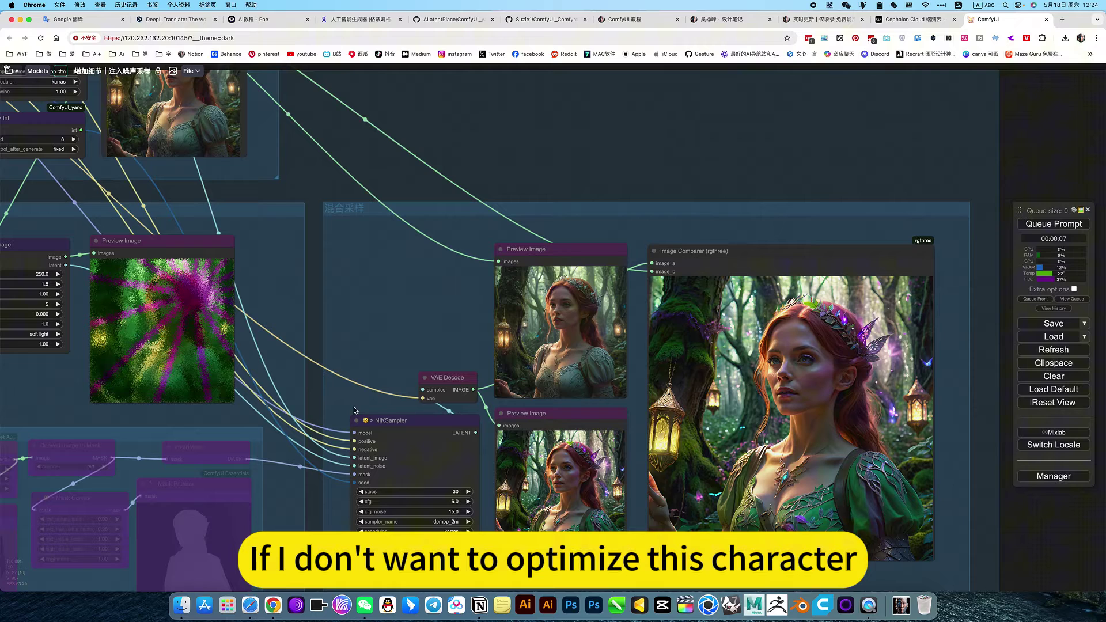
# Set all nodes in the mask group to Always.
pyautogui.moveTo(365, 321); pyautogui.dragTo(569, 303)
pyautogui.rightClick(413, 340)
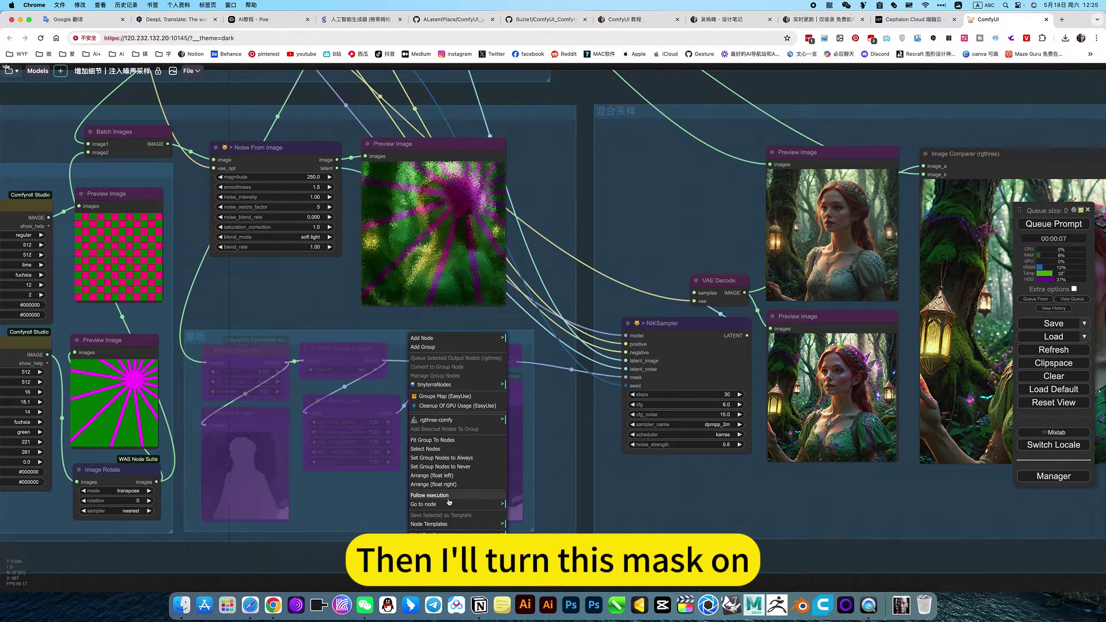
pyautogui.click(455, 458)
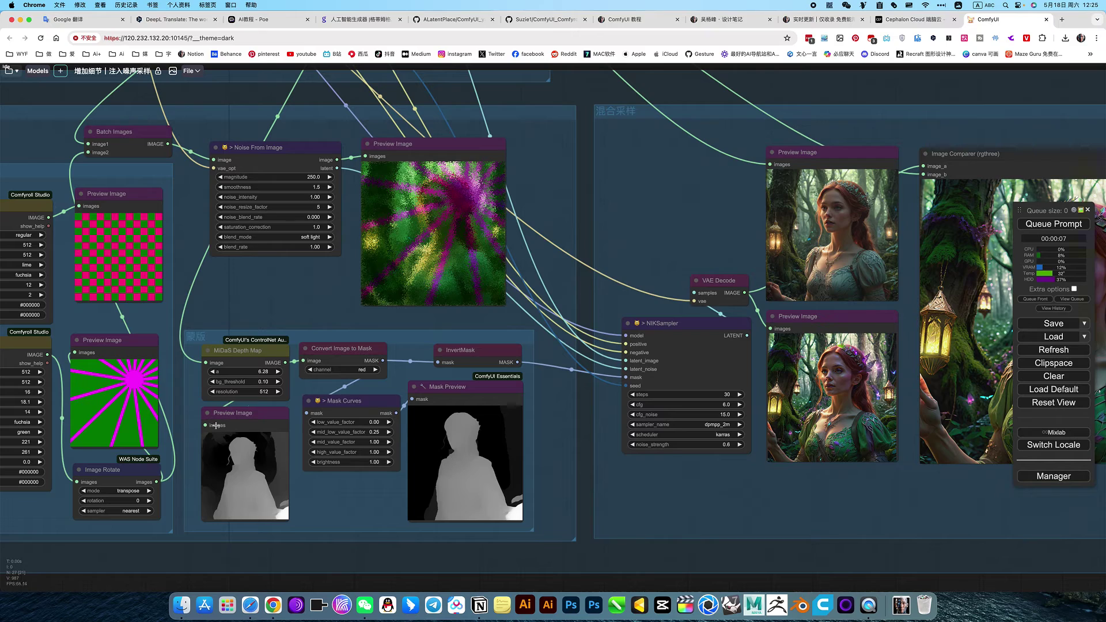
# Select the Mask Curves node and queue a new run.
pyautogui.moveTo(534, 198); pyautogui.dragTo(612, 206)
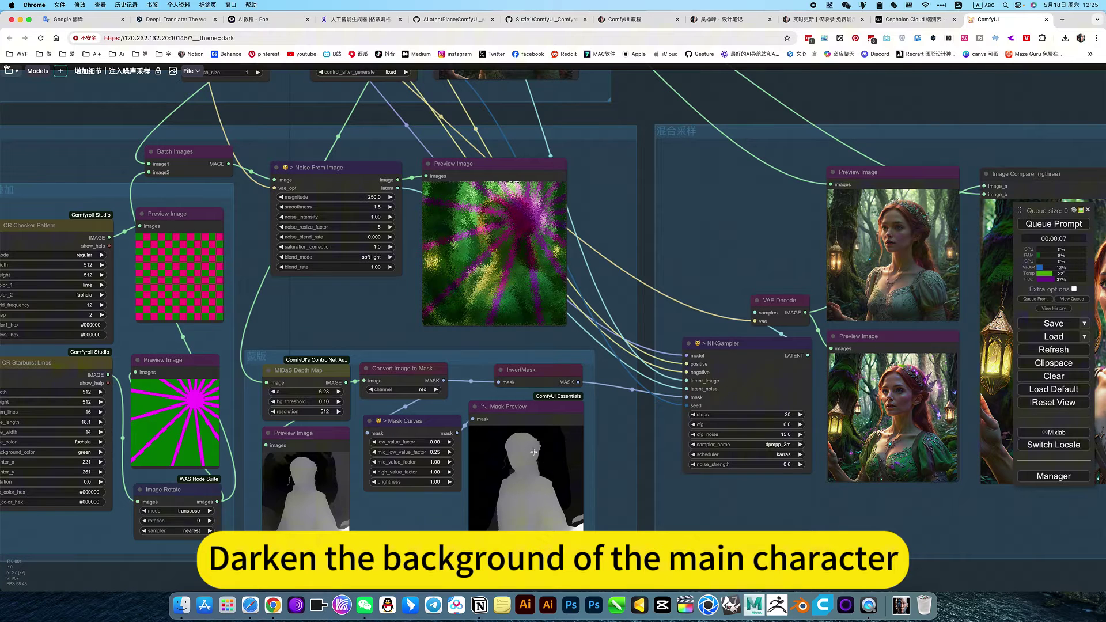
pyautogui.click(412, 419)
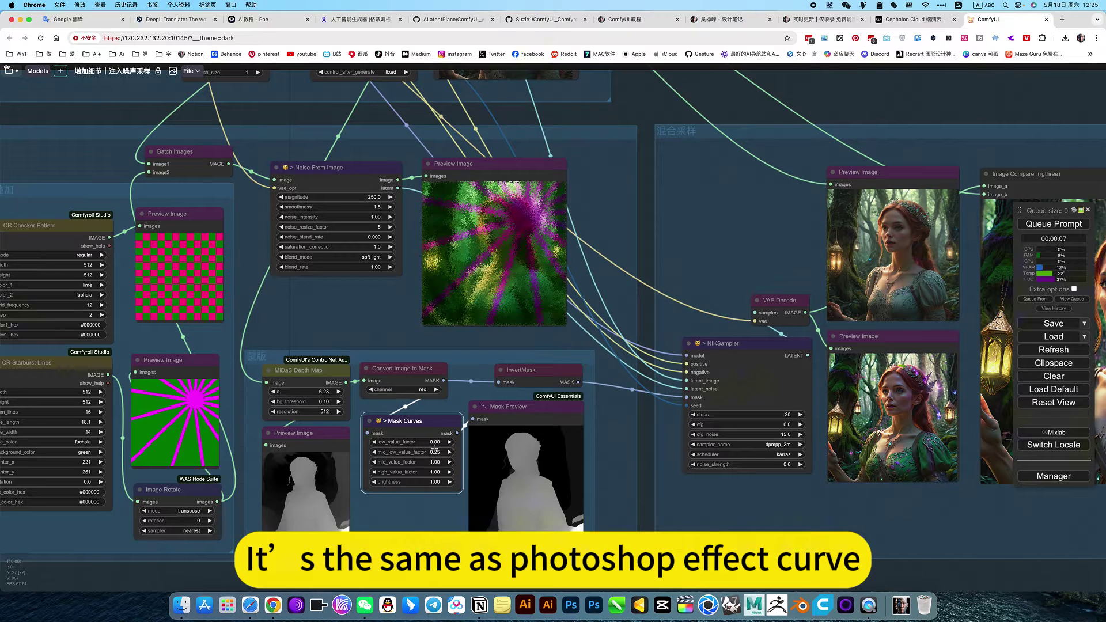
pyautogui.moveTo(724, 518); pyautogui.dragTo(406, 545)
pyautogui.click(1074, 227)
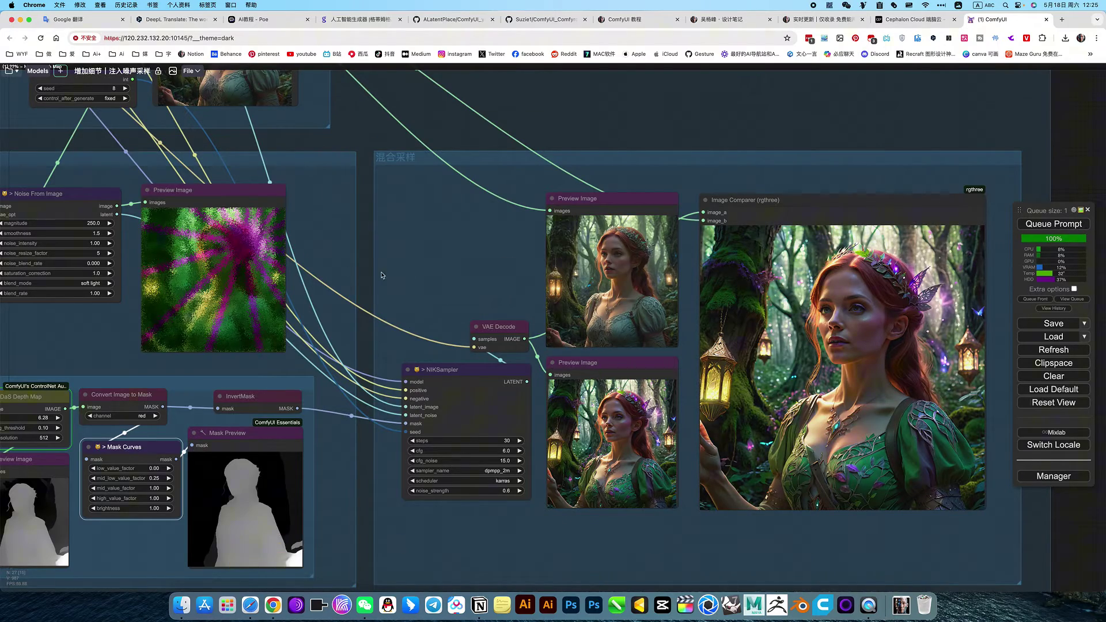
pyautogui.moveTo(381, 275); pyautogui.dragTo(627, 264)
pyautogui.scroll(5, 456, 241)
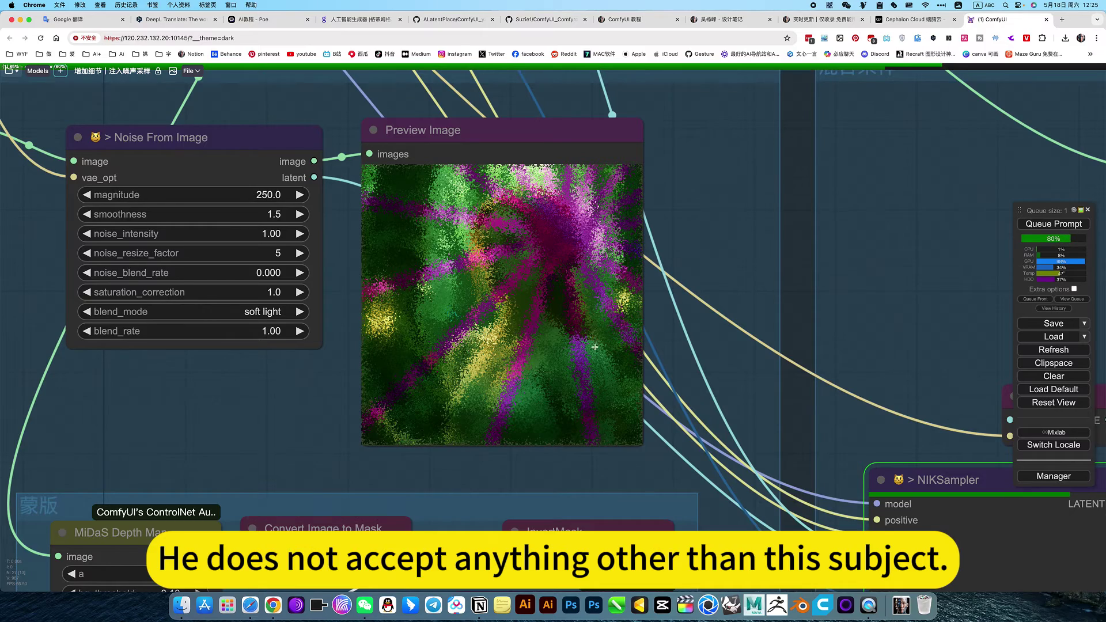
pyautogui.scroll(-8, 594, 347)
pyautogui.moveTo(399, 261); pyautogui.dragTo(387, 261)
pyautogui.scroll(4, 387, 261)
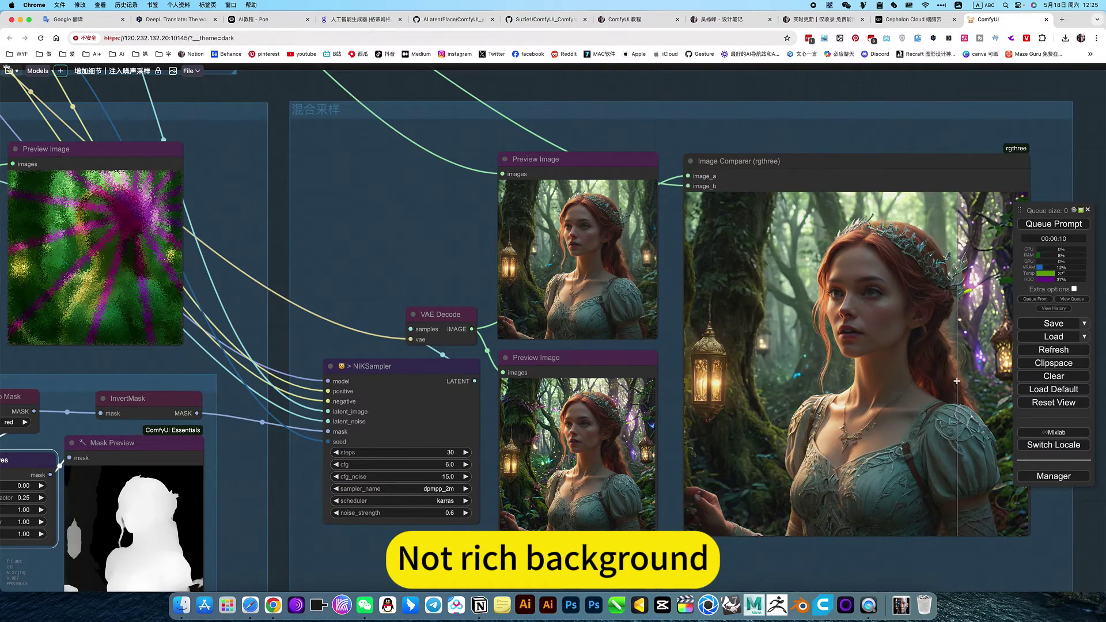
pyautogui.scroll(7, 953, 380)
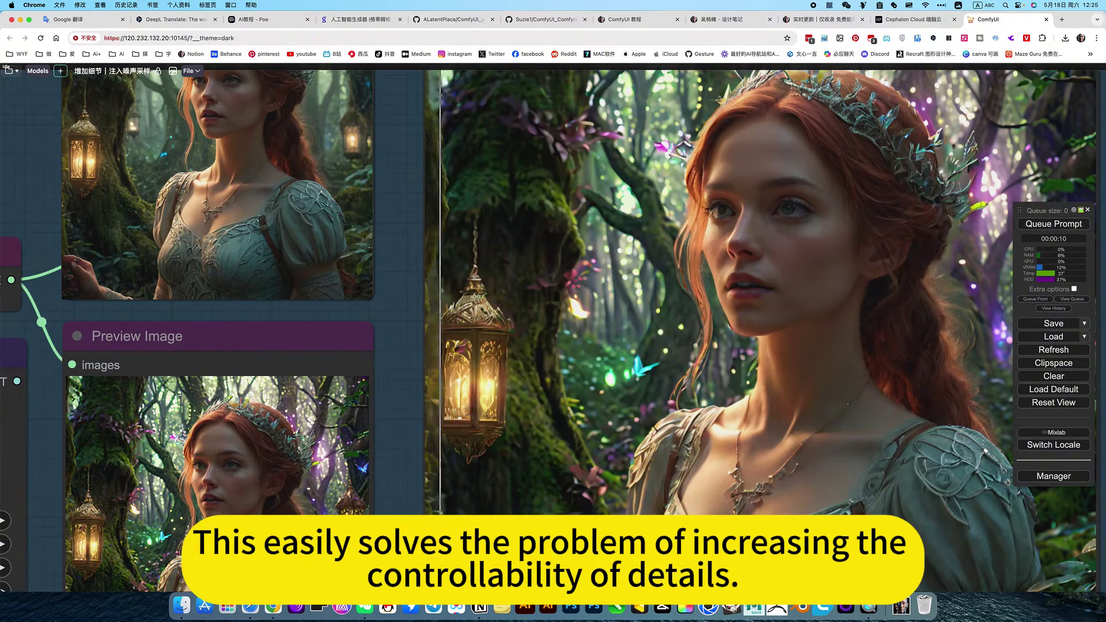
pyautogui.scroll(-3, 910, 350)
pyautogui.scroll(-6, 910, 350)
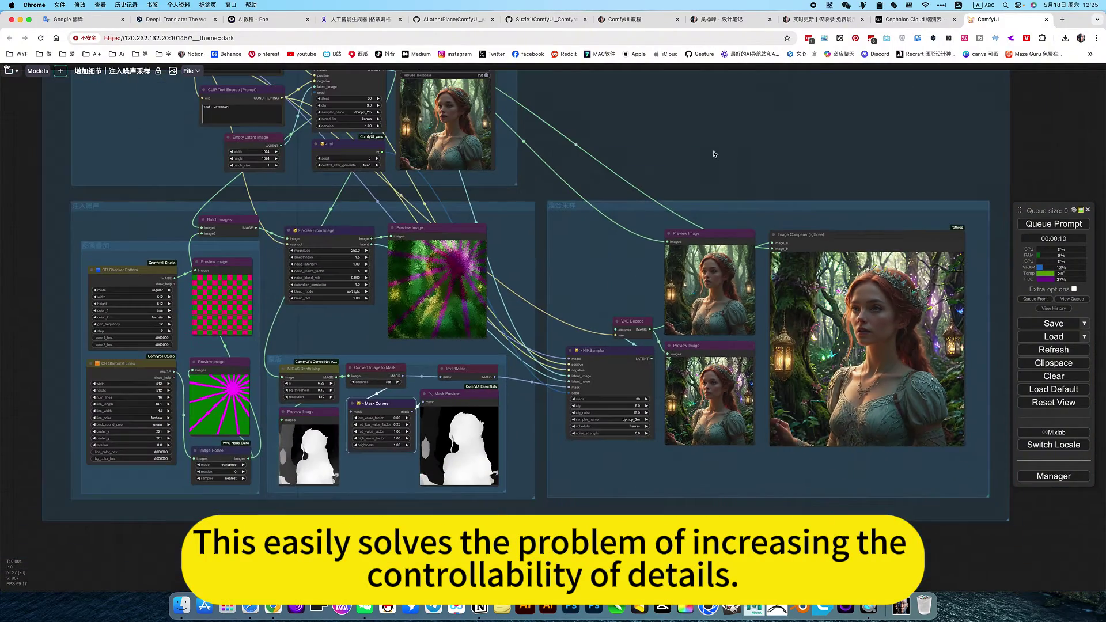
pyautogui.moveTo(715, 161); pyautogui.dragTo(814, 306)
pyautogui.scroll(5, 255, 232)
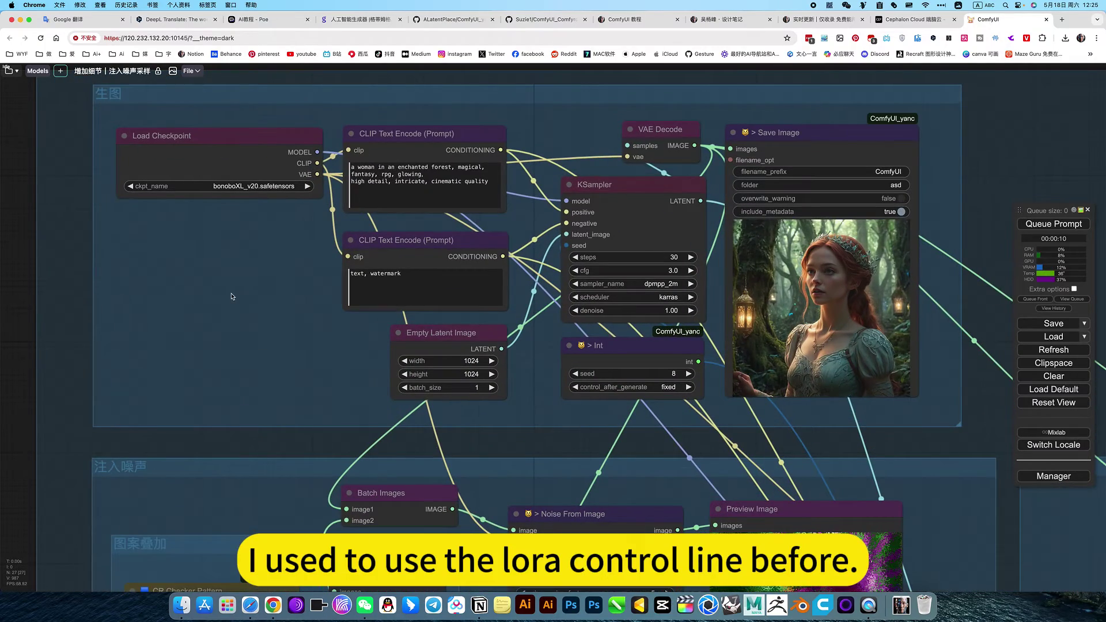
pyautogui.scroll(-3, 283, 280)
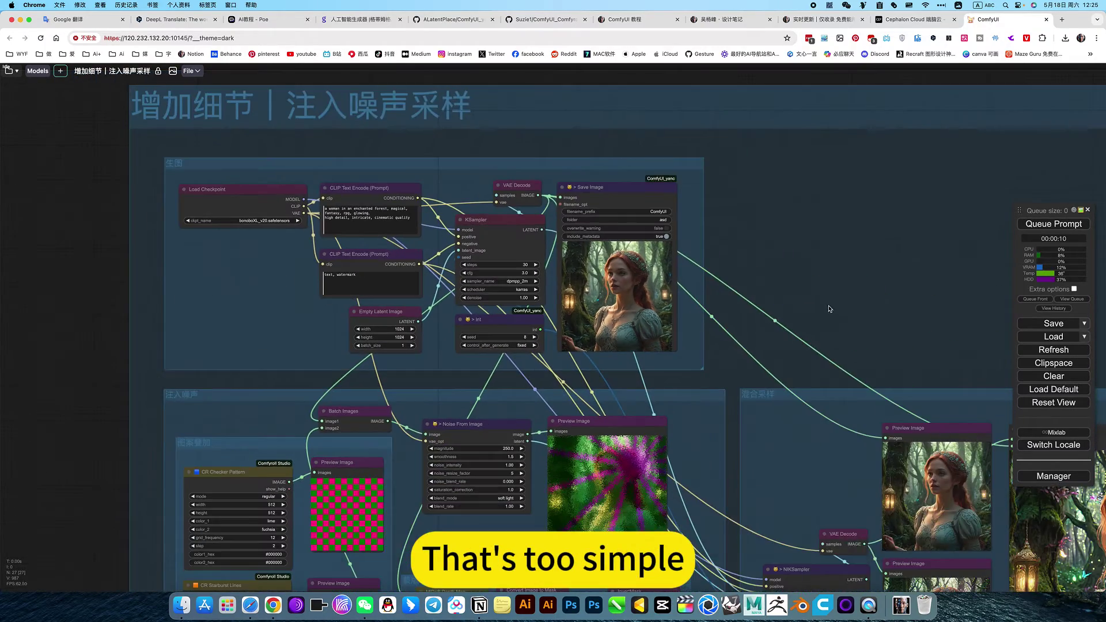
pyautogui.moveTo(283, 280); pyautogui.dragTo(325, 393)
pyautogui.scroll(5, 325, 392)
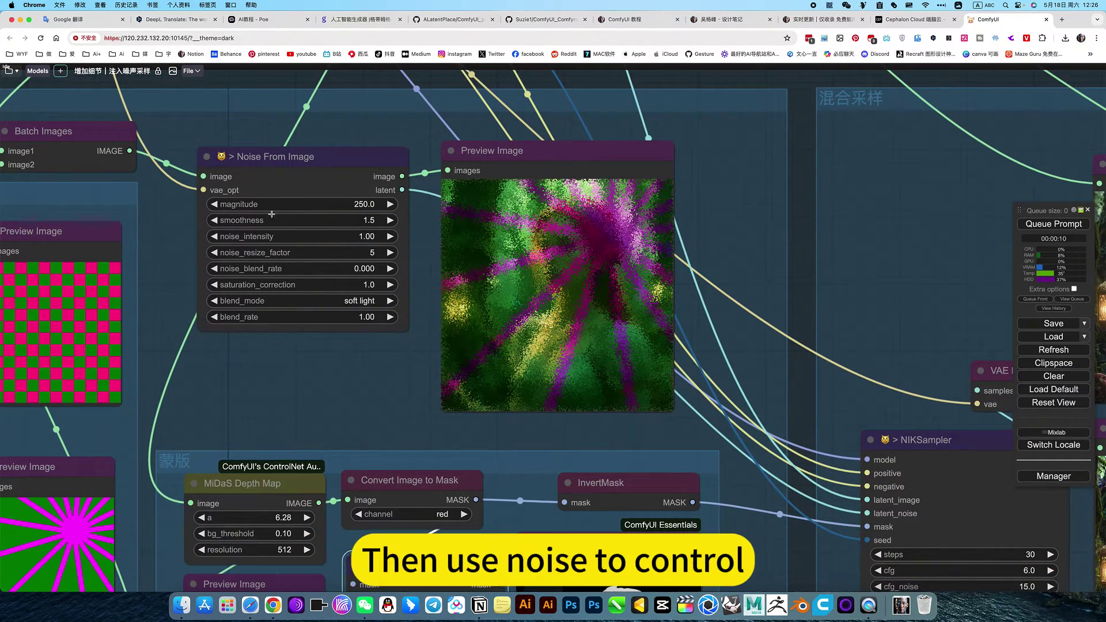
pyautogui.scroll(-3, 600, 404)
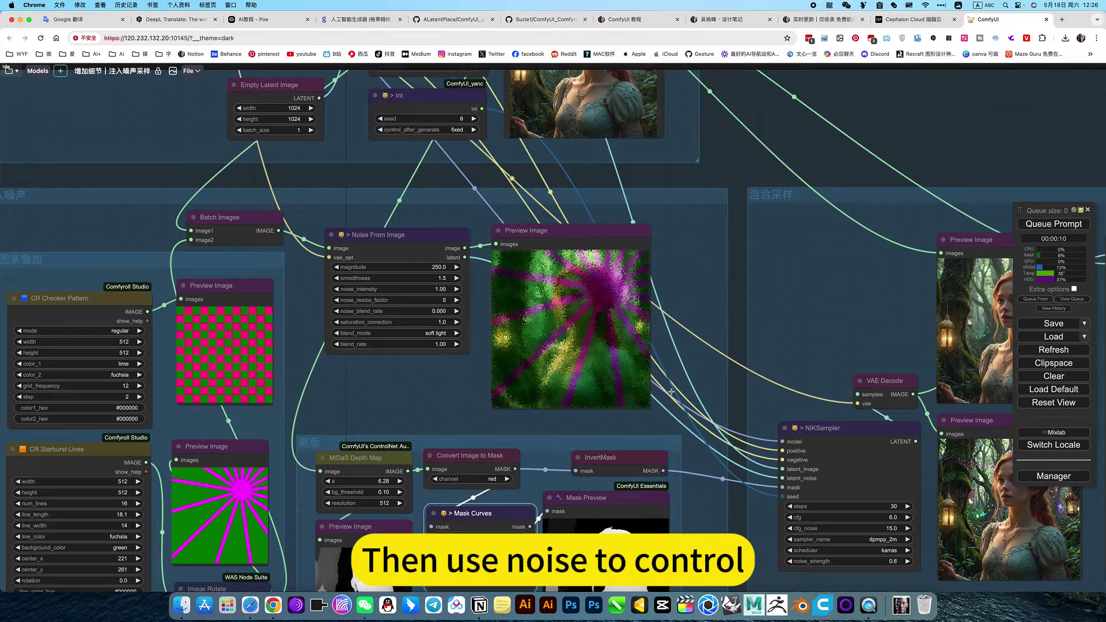
pyautogui.moveTo(828, 334); pyautogui.dragTo(783, 376)
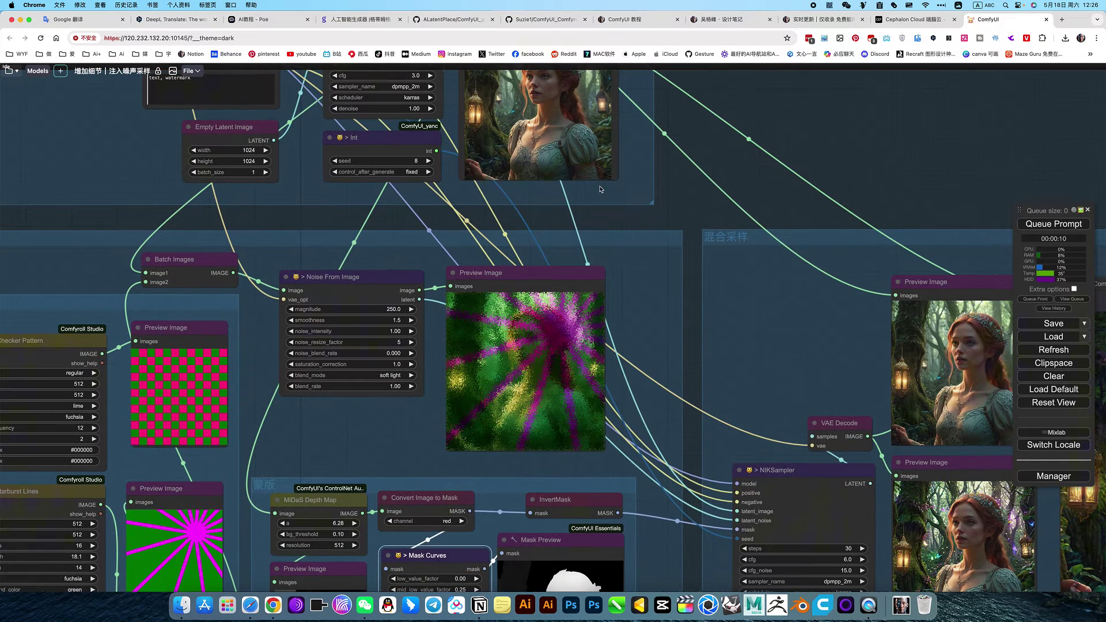
# Scroll through the ComfyUI 教程 page's 增加细节｜注入噪声采样 notes and workflow screenshots.
pyautogui.click(632, 20)
pyautogui.scroll(20, 696, 253)
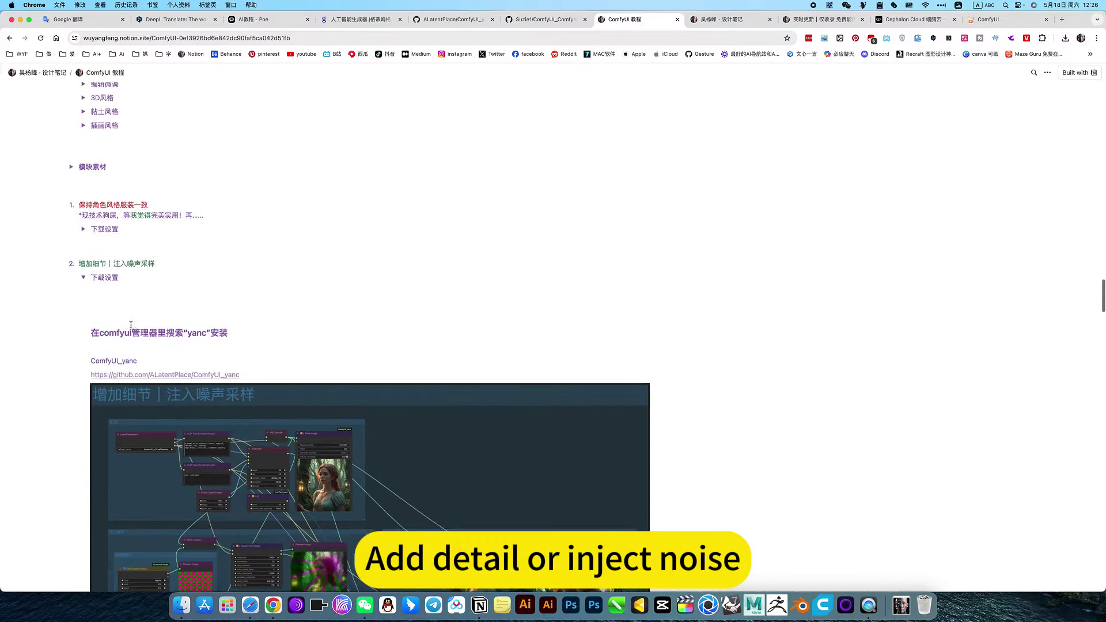
pyautogui.scroll(-5, 176, 326)
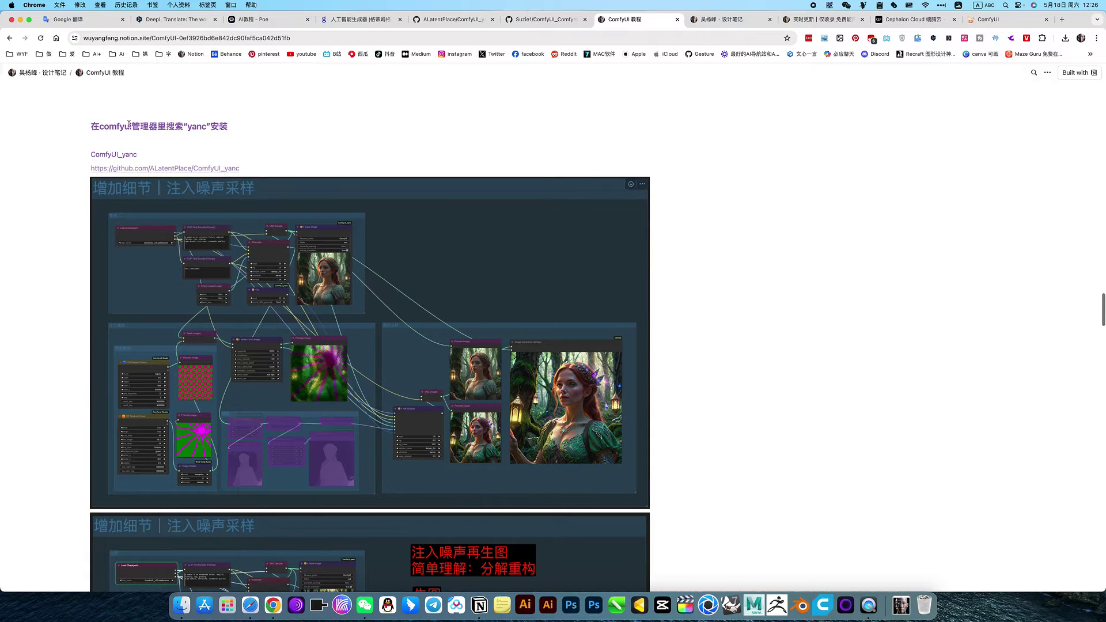
pyautogui.scroll(3, 131, 163)
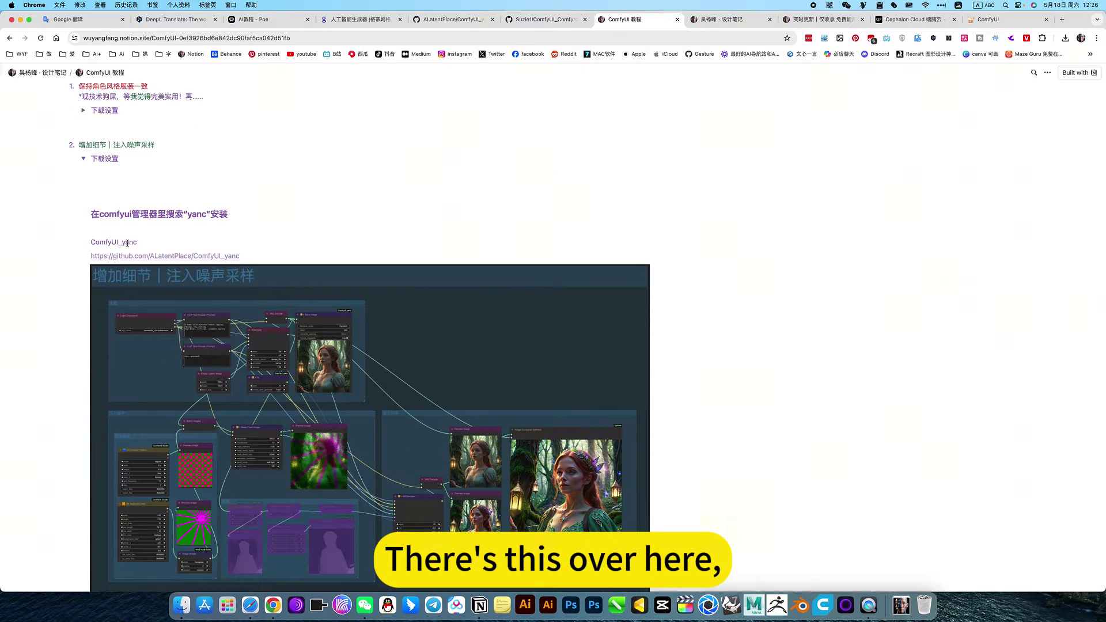
pyautogui.scroll(-15, 162, 260)
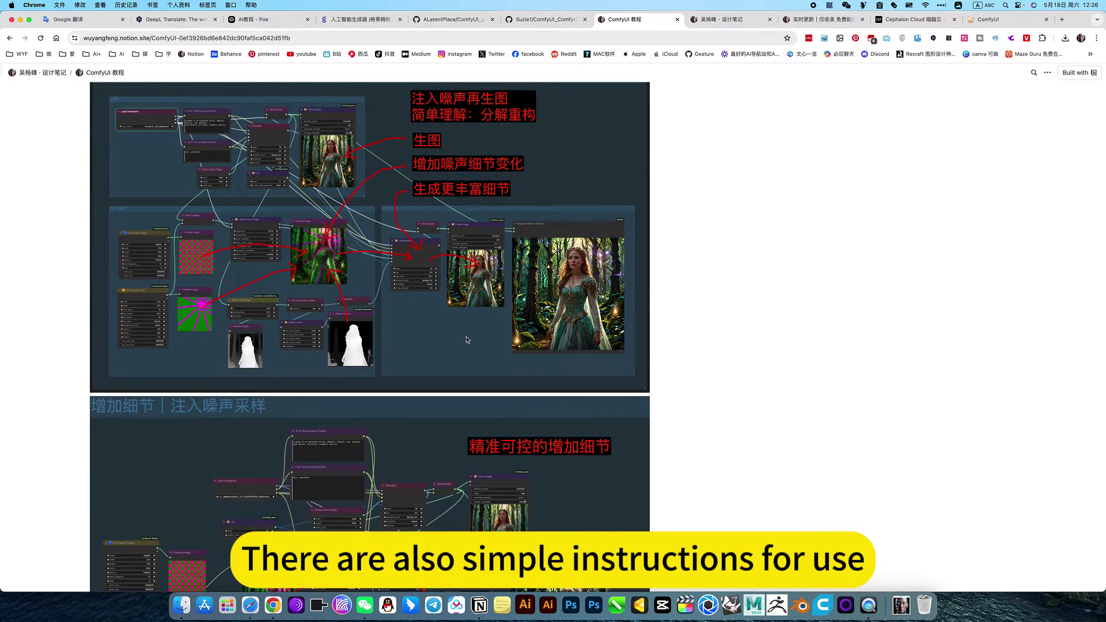
pyautogui.scroll(-7, 428, 249)
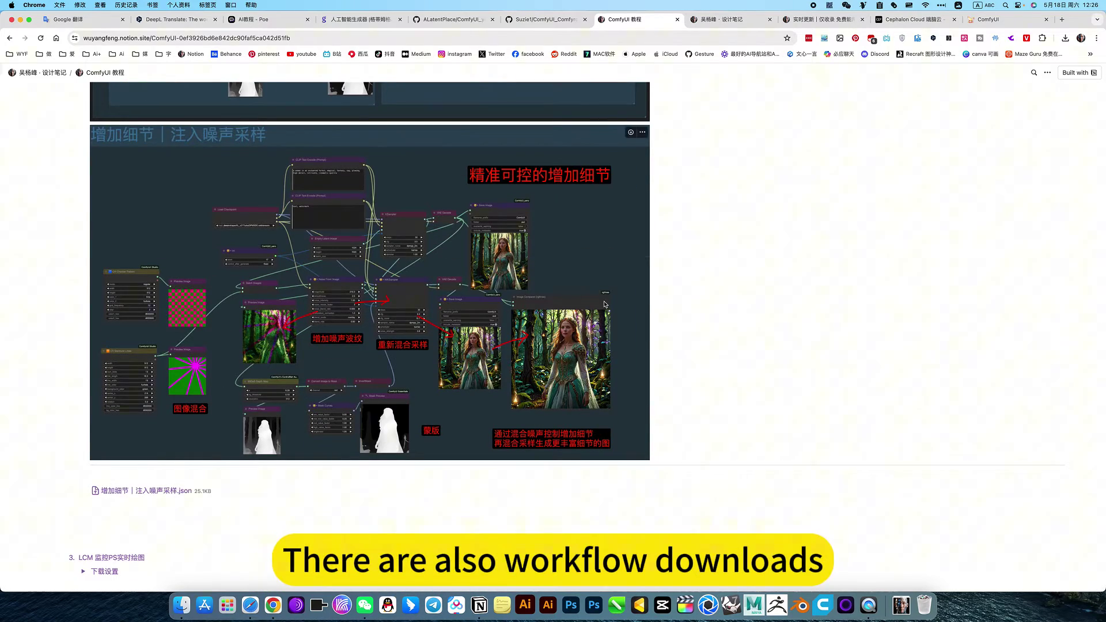
pyautogui.scroll(15, 427, 387)
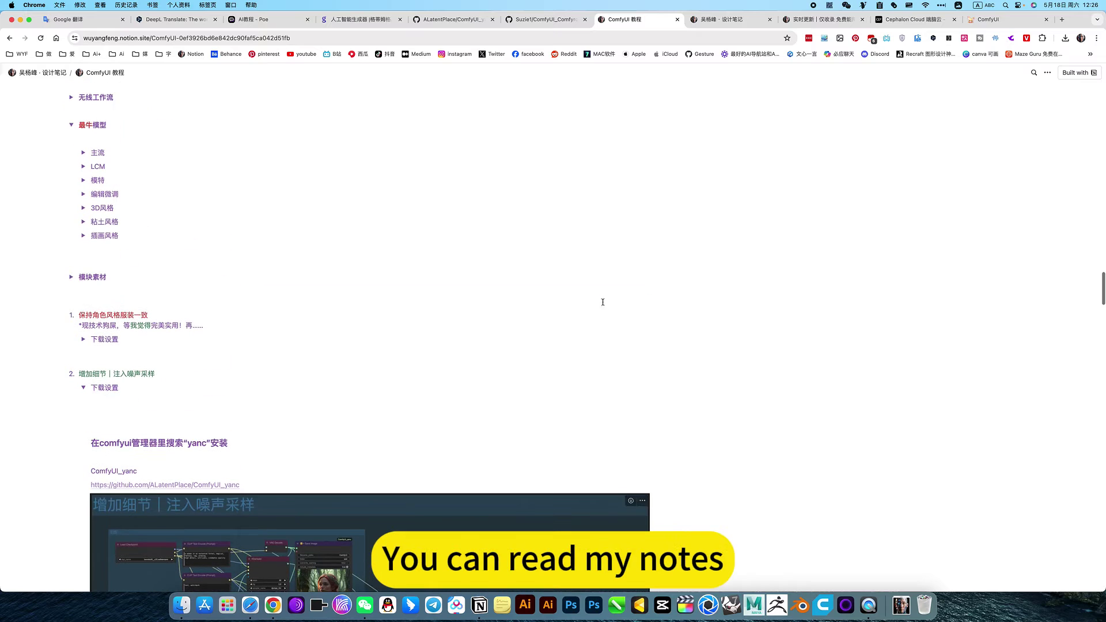
# Visit the design notes and Cephalon Cloud AIGC pages, then return to ComfyUI.
pyautogui.click(725, 20)
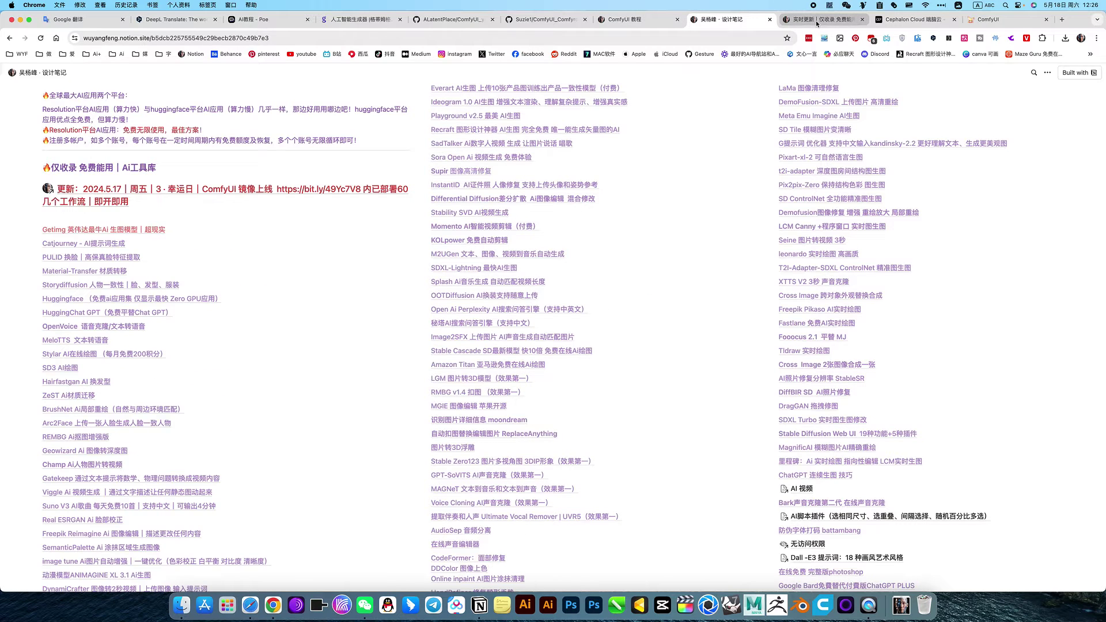
pyautogui.click(913, 19)
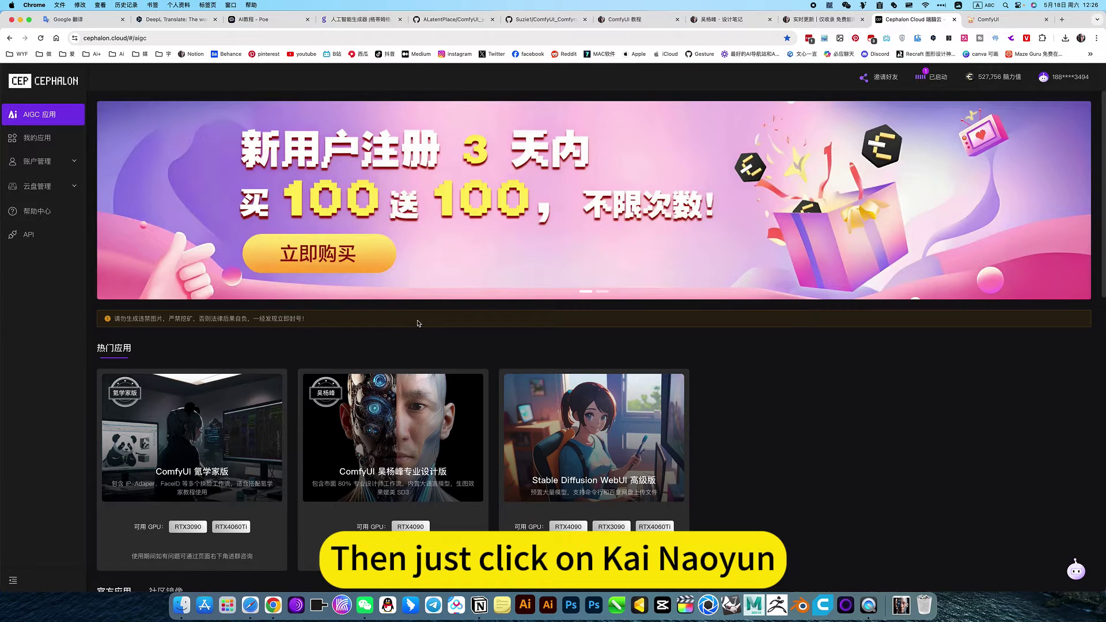
pyautogui.click(995, 24)
pyautogui.scroll(-4, 653, 261)
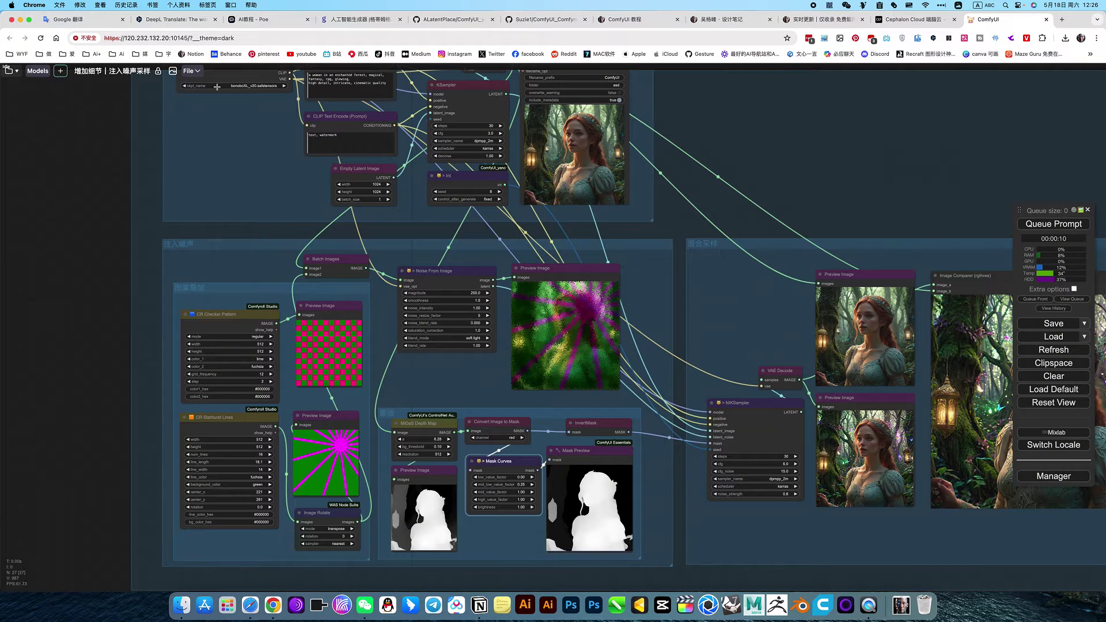
pyautogui.click(8, 71)
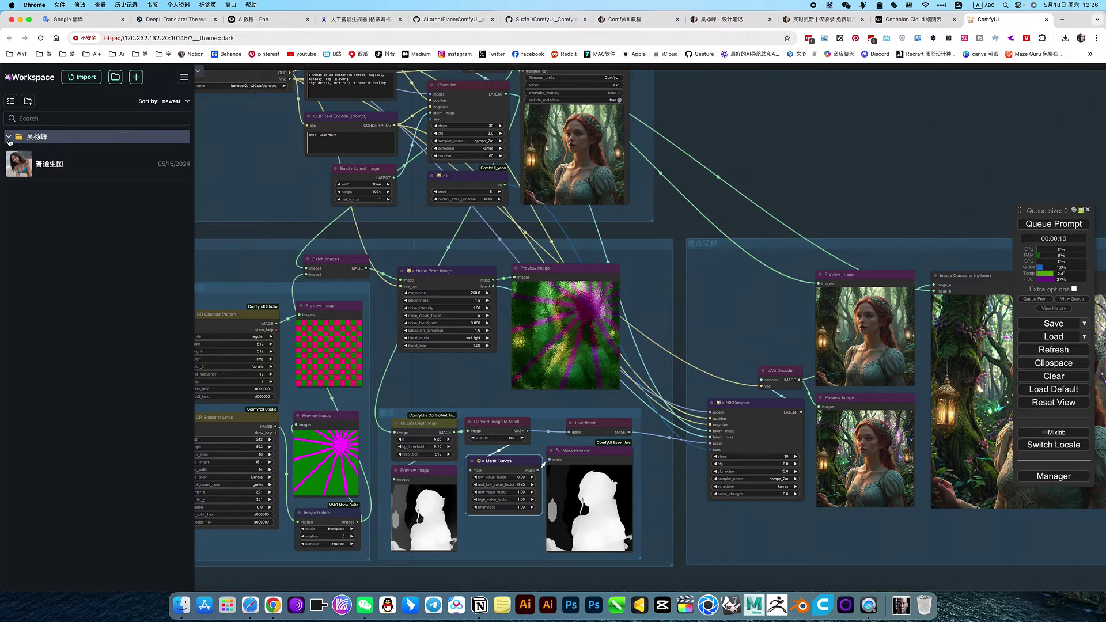
pyautogui.click(8, 140)
pyautogui.click(10, 139)
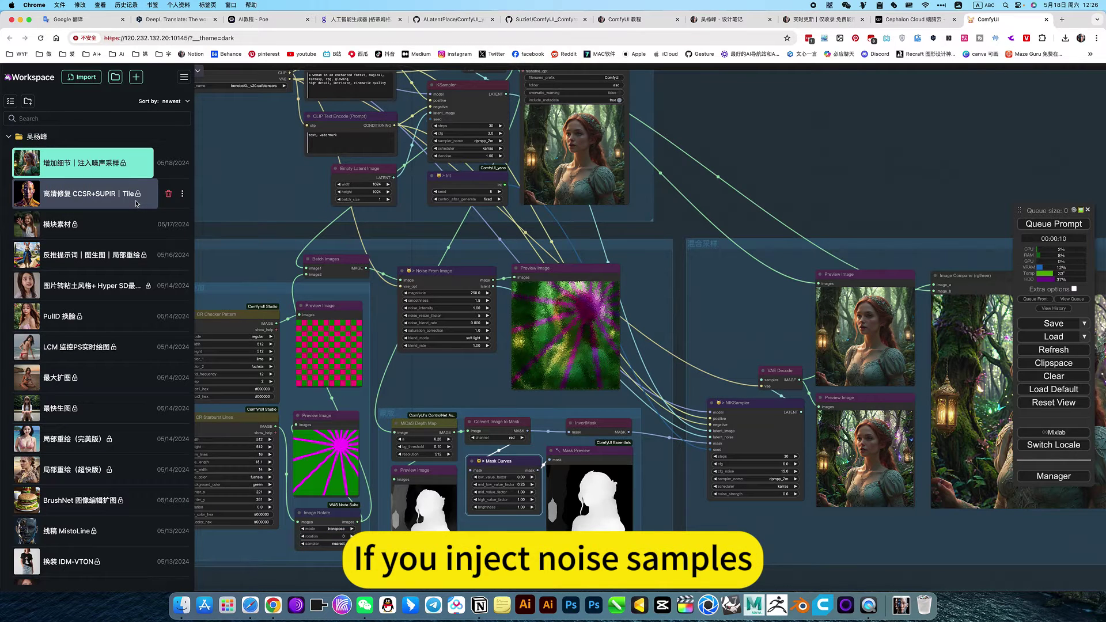
pyautogui.click(870, 184)
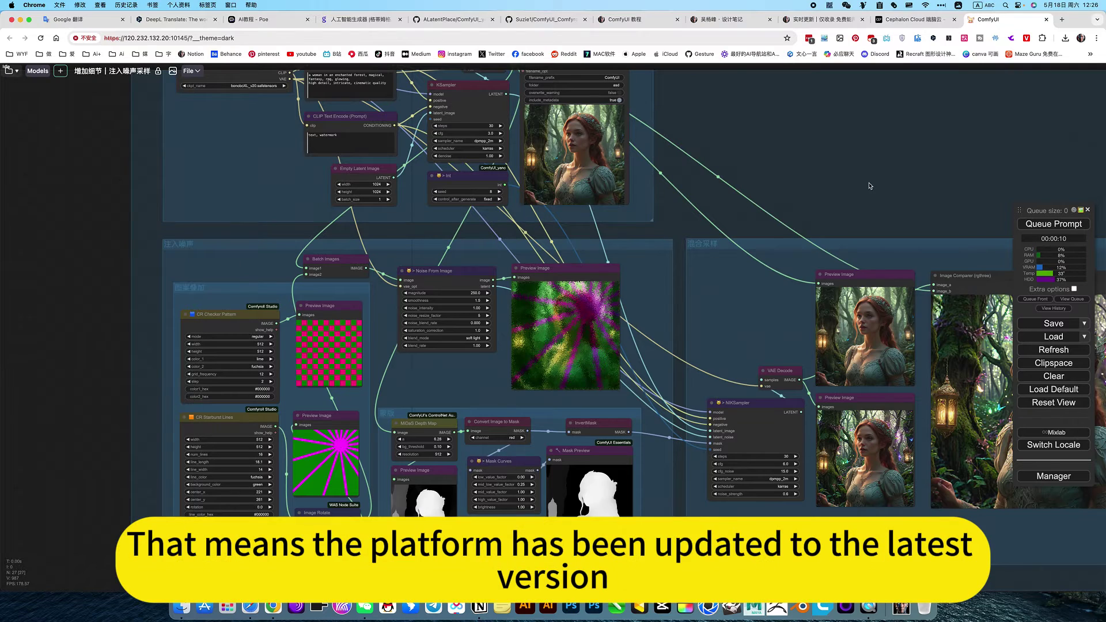
pyautogui.moveTo(832, 187); pyautogui.dragTo(729, 238)
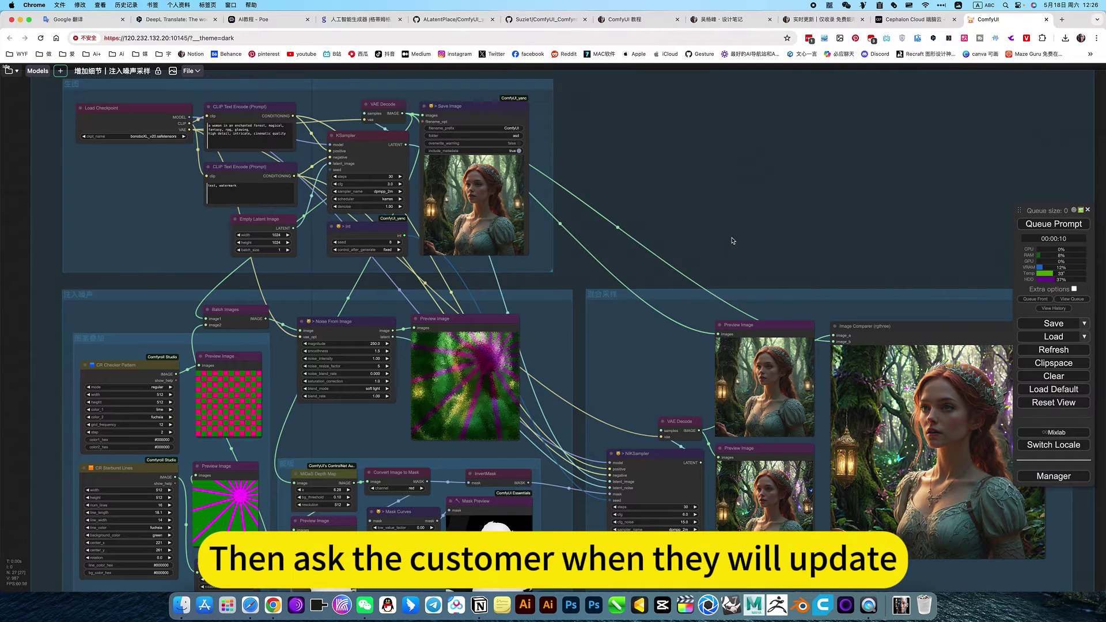
pyautogui.moveTo(723, 227); pyautogui.dragTo(712, 276)
pyautogui.scroll(-4, 712, 276)
pyautogui.moveTo(985, 251); pyautogui.dragTo(920, 230)
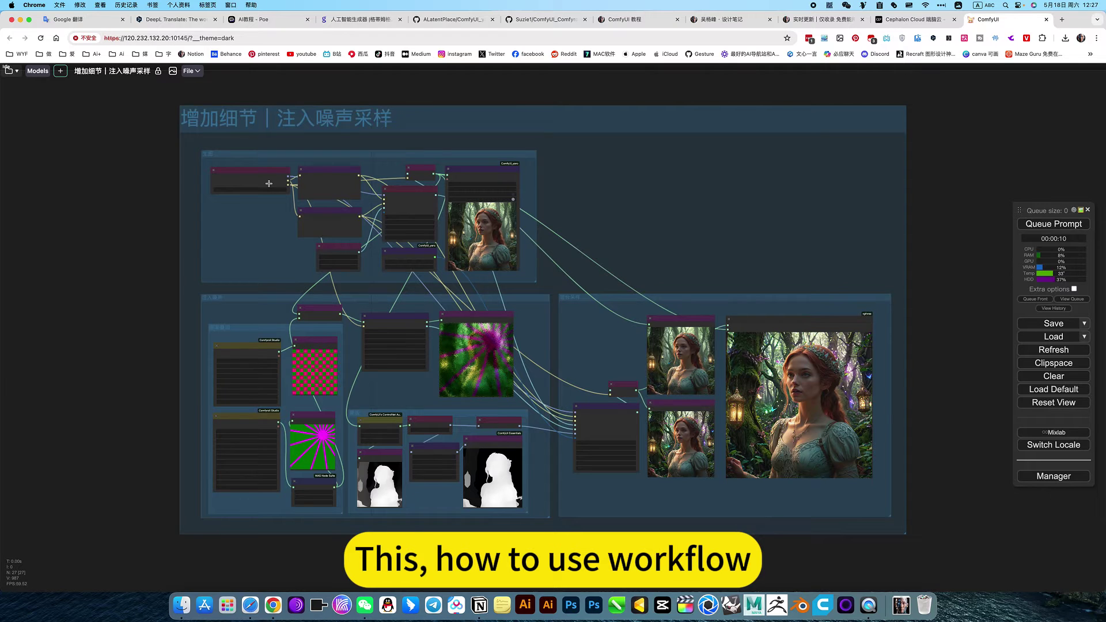
pyautogui.scroll(6, 269, 183)
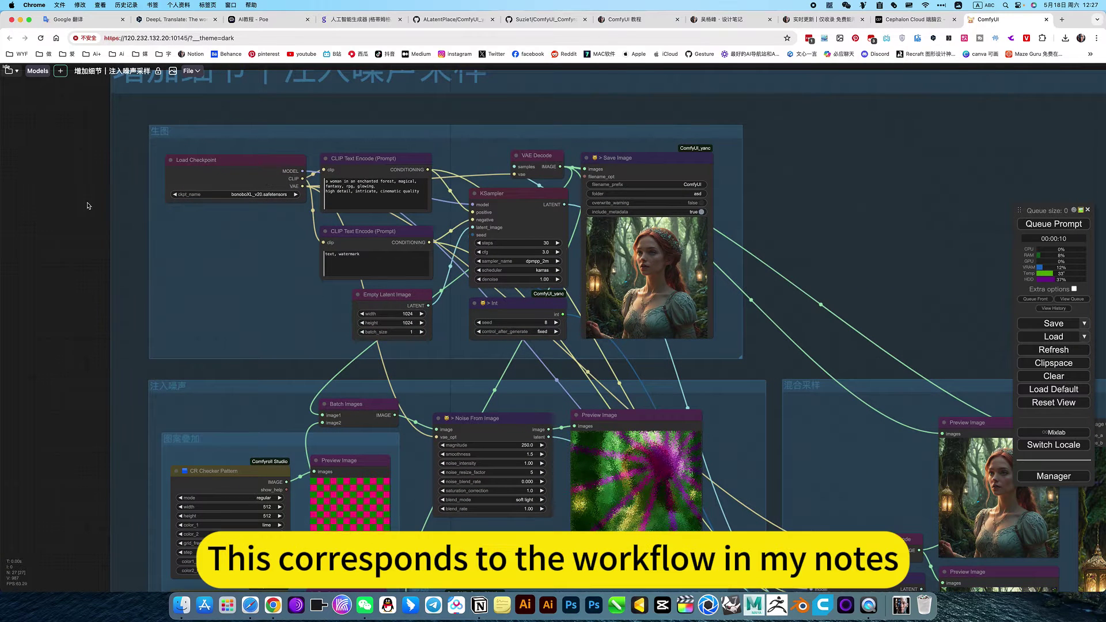
pyautogui.moveTo(73, 178); pyautogui.dragTo(74, 252)
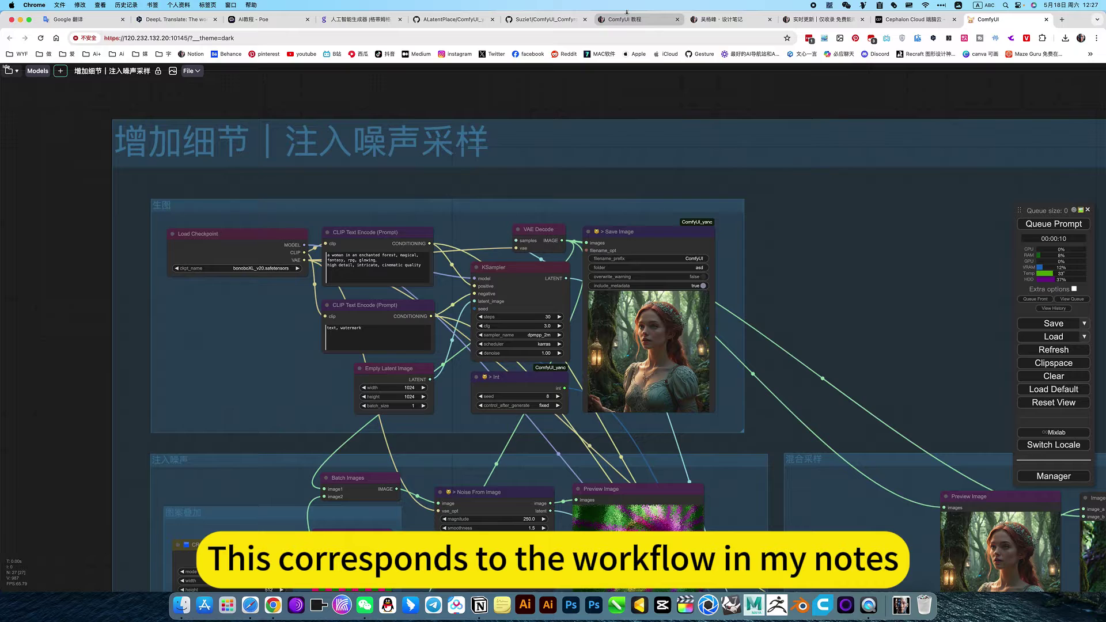
# In Notion, collapse the 下载设置 toggle under item 2 and scroll the workflow list, then return to ComfyUI.
pyautogui.click(623, 20)
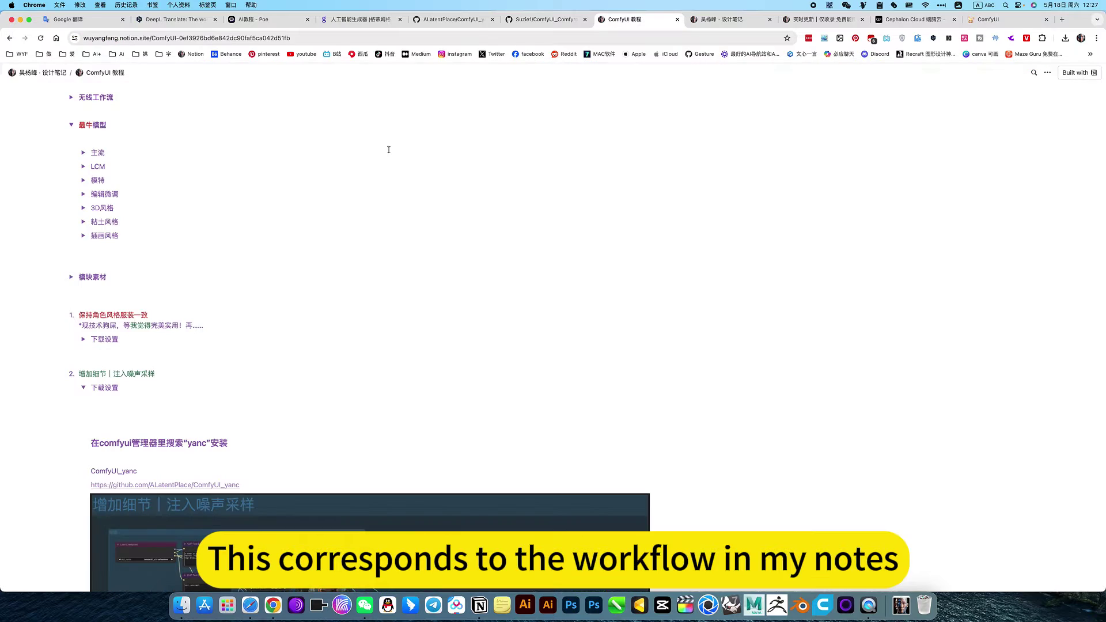
pyautogui.click(83, 386)
pyautogui.scroll(-5, 185, 381)
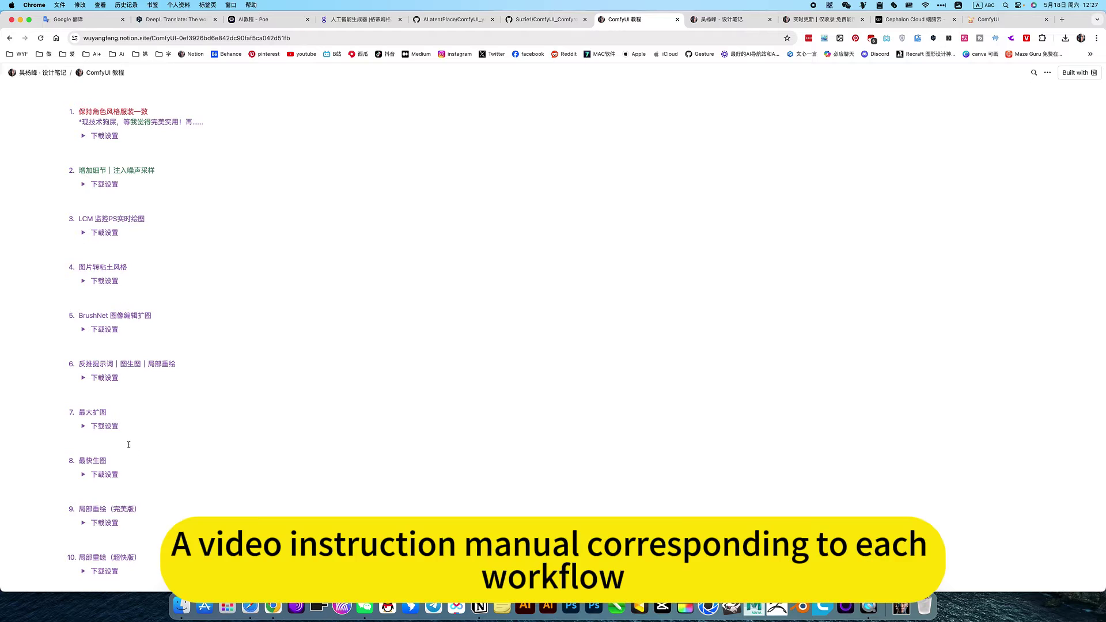
pyautogui.scroll(-4, 128, 445)
pyautogui.scroll(8, 141, 488)
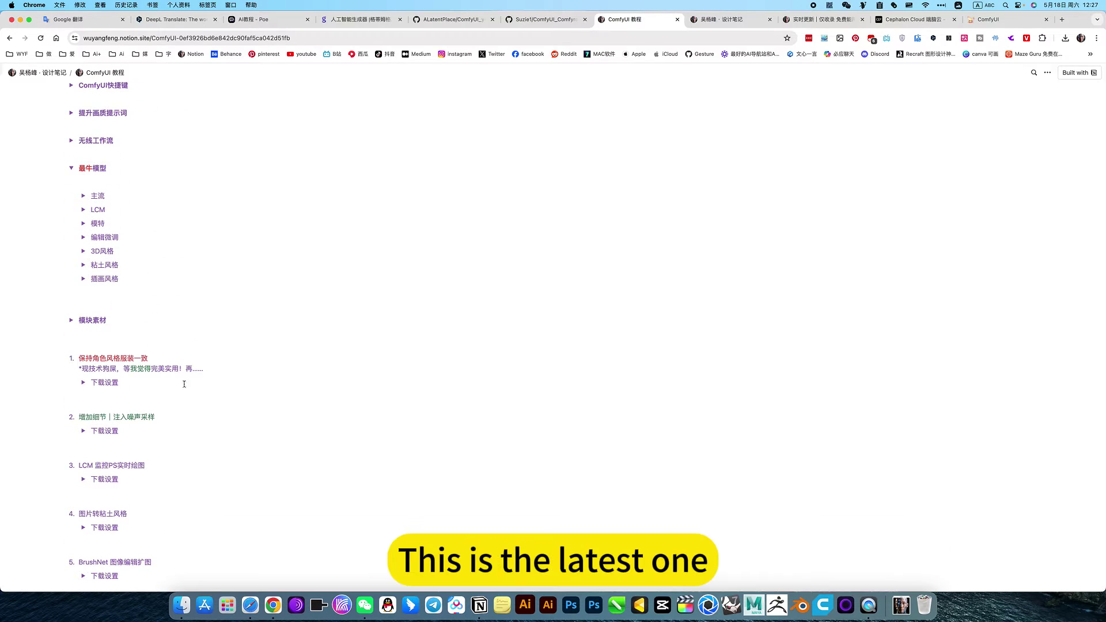
pyautogui.click(990, 19)
# Zoom around the canvas and select the Int node holding the seed.
pyautogui.scroll(6, 95, 272)
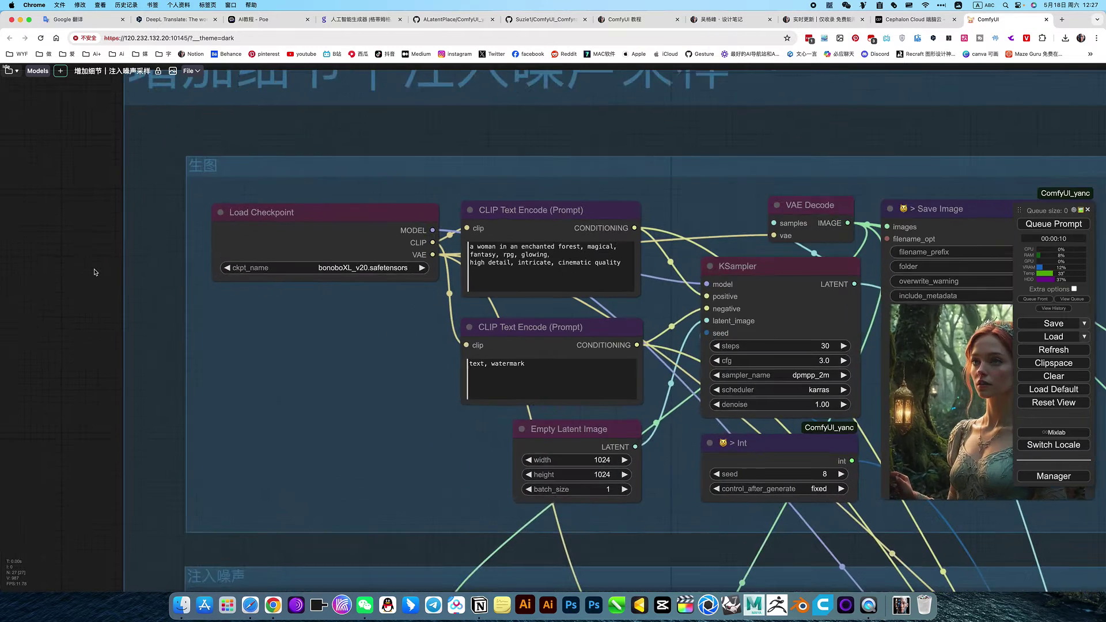
pyautogui.scroll(-7, 403, 376)
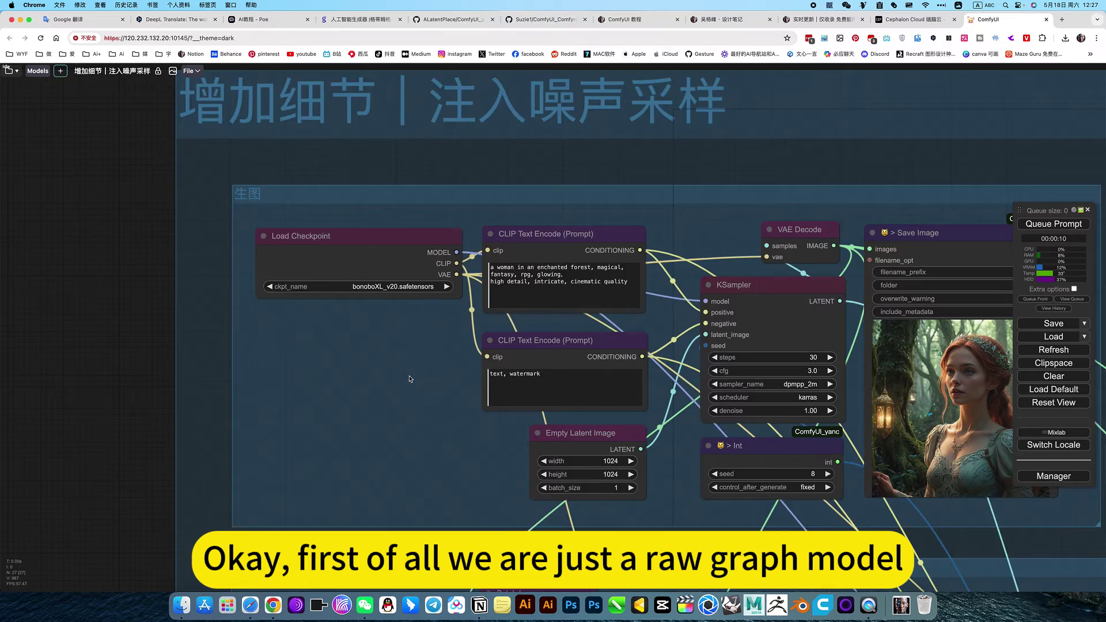
pyautogui.scroll(8, 397, 322)
pyautogui.scroll(5, 398, 323)
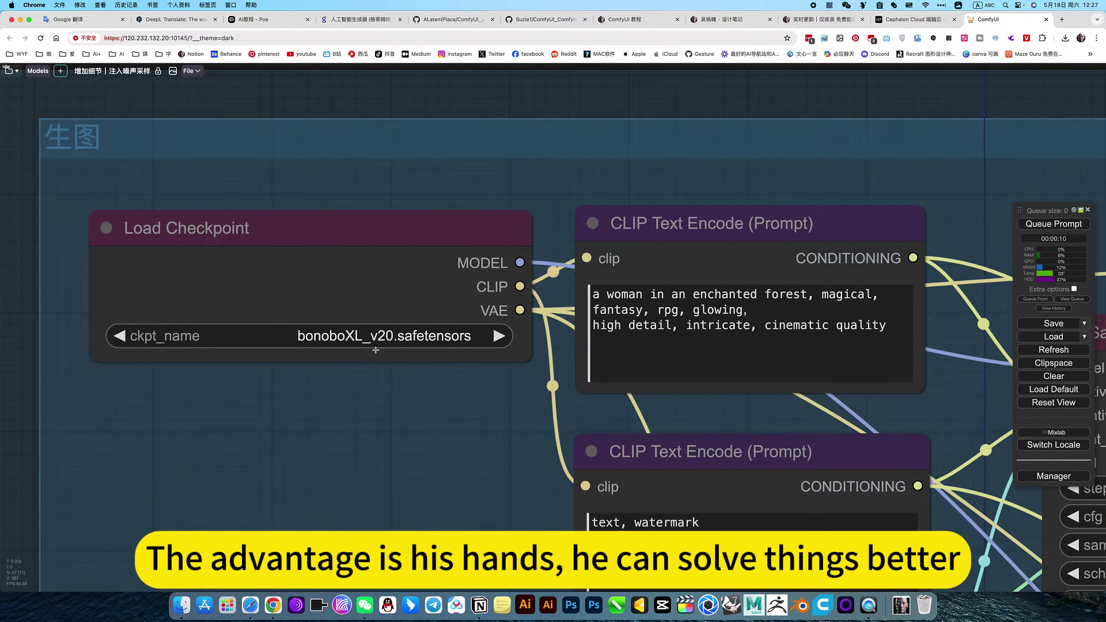
pyautogui.scroll(-5, 412, 368)
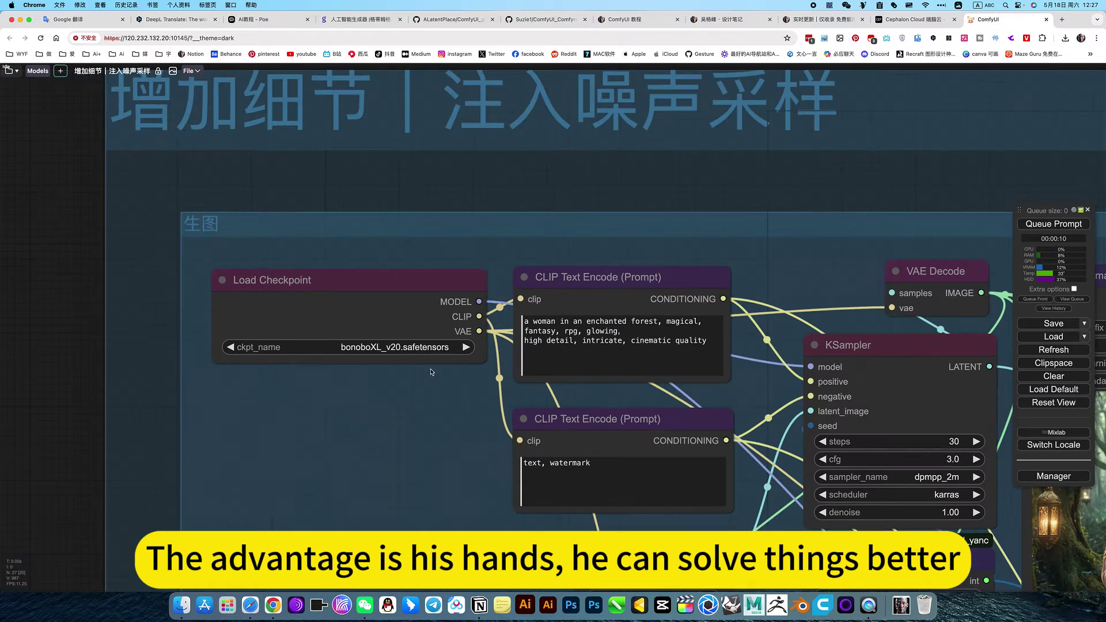
pyautogui.hscroll(5, 466, 143)
pyautogui.scroll(-2, 475, 199)
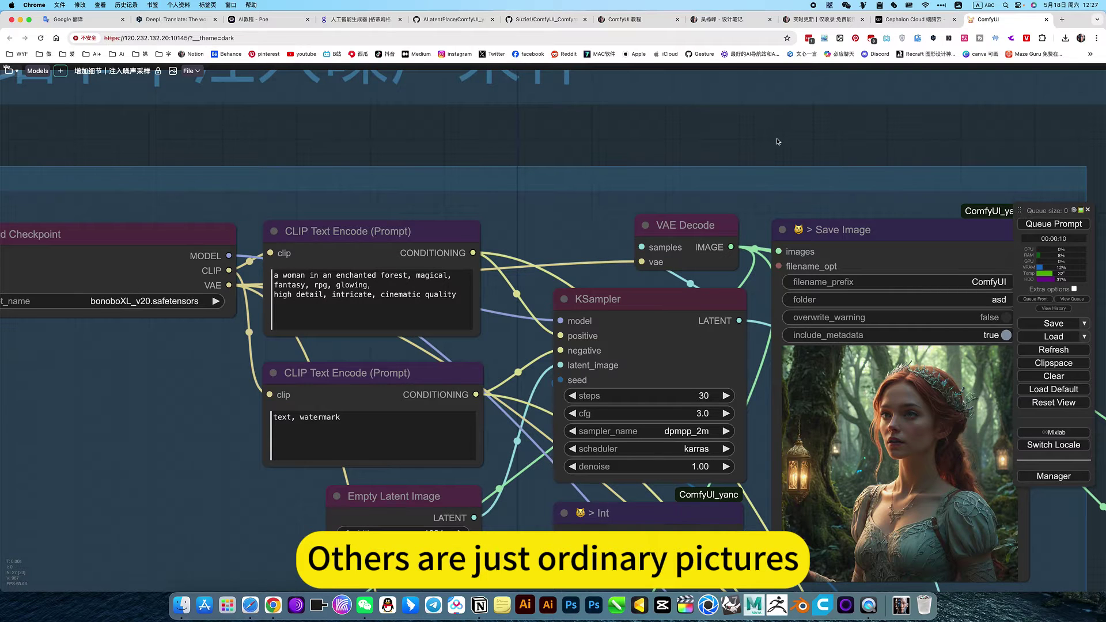
pyautogui.hscroll(4, 238, 450)
pyautogui.scroll(-2, 238, 450)
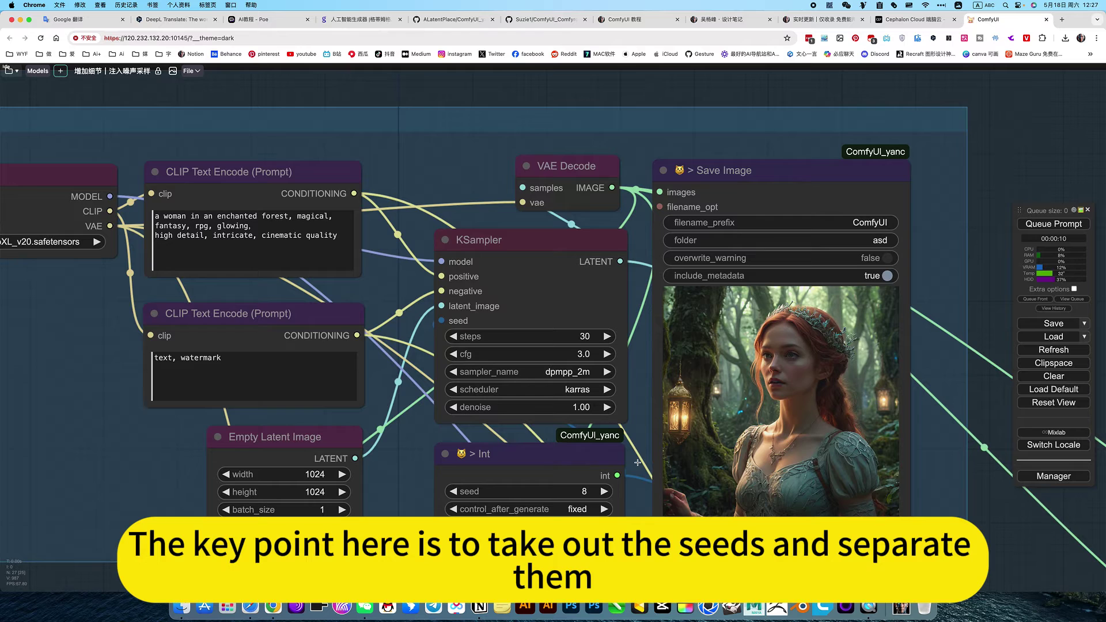
pyautogui.scroll(5, 536, 489)
pyautogui.click(575, 462)
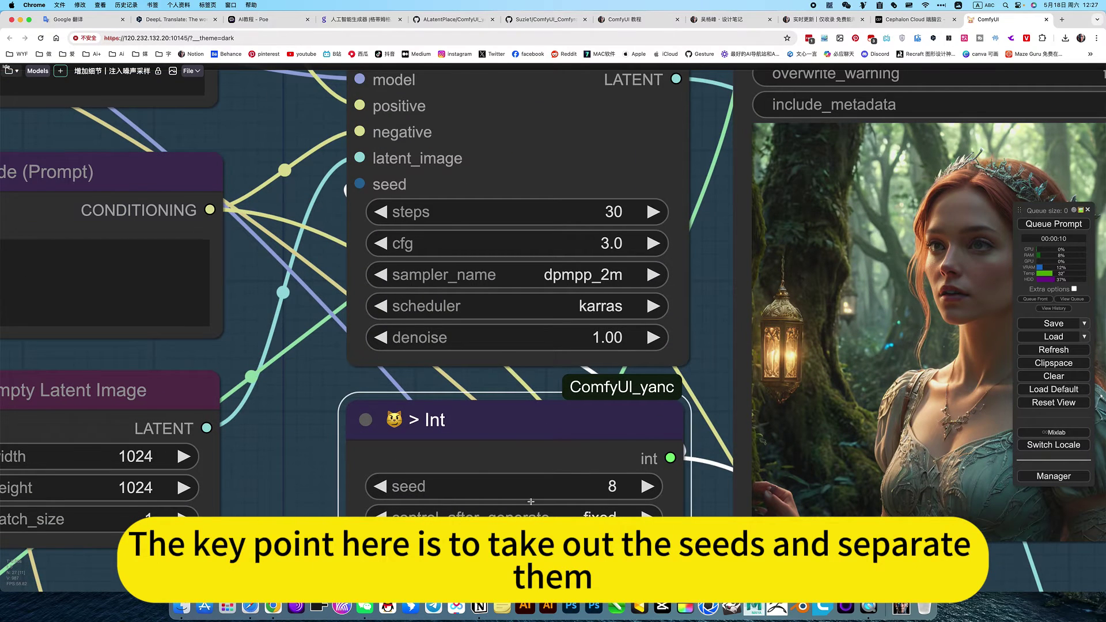
# Pan down past Batch Images to show the Noise From Image node and its Preview Image.
pyautogui.scroll(-6, 611, 487)
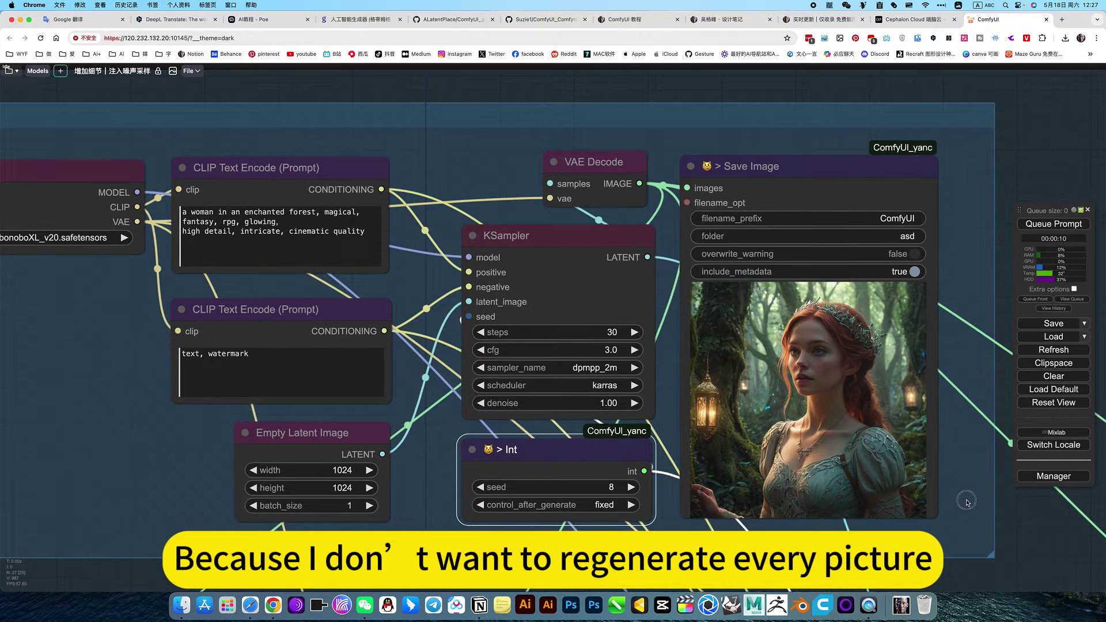
pyautogui.moveTo(1037, 538); pyautogui.dragTo(912, 414)
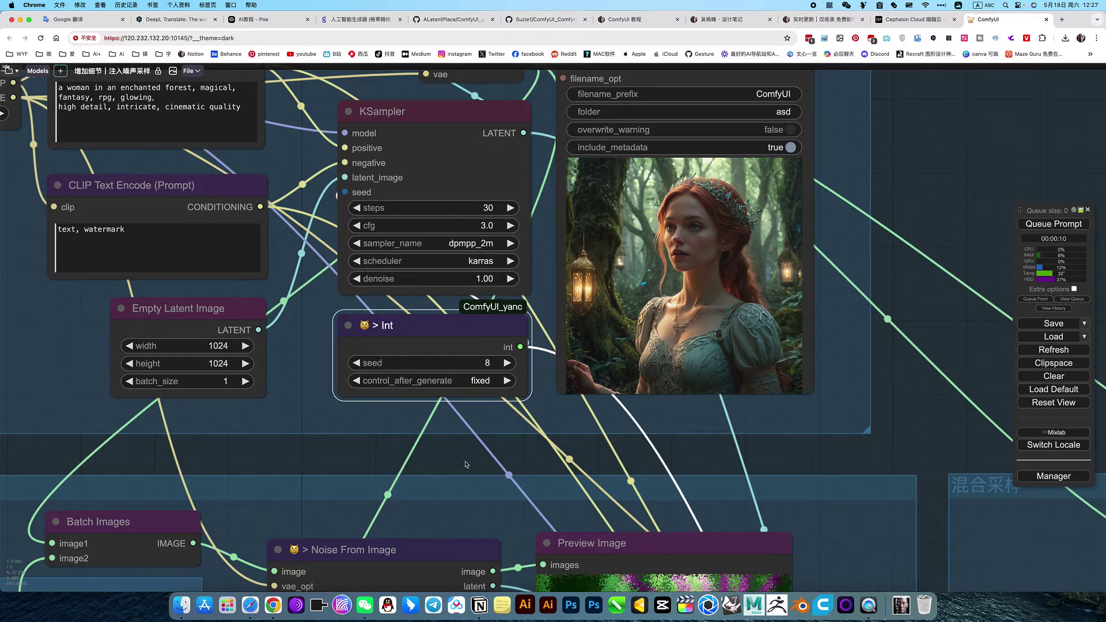
pyautogui.moveTo(466, 455); pyautogui.dragTo(460, 265)
pyautogui.scroll(2, 455, 403)
pyautogui.scroll(-2, 455, 403)
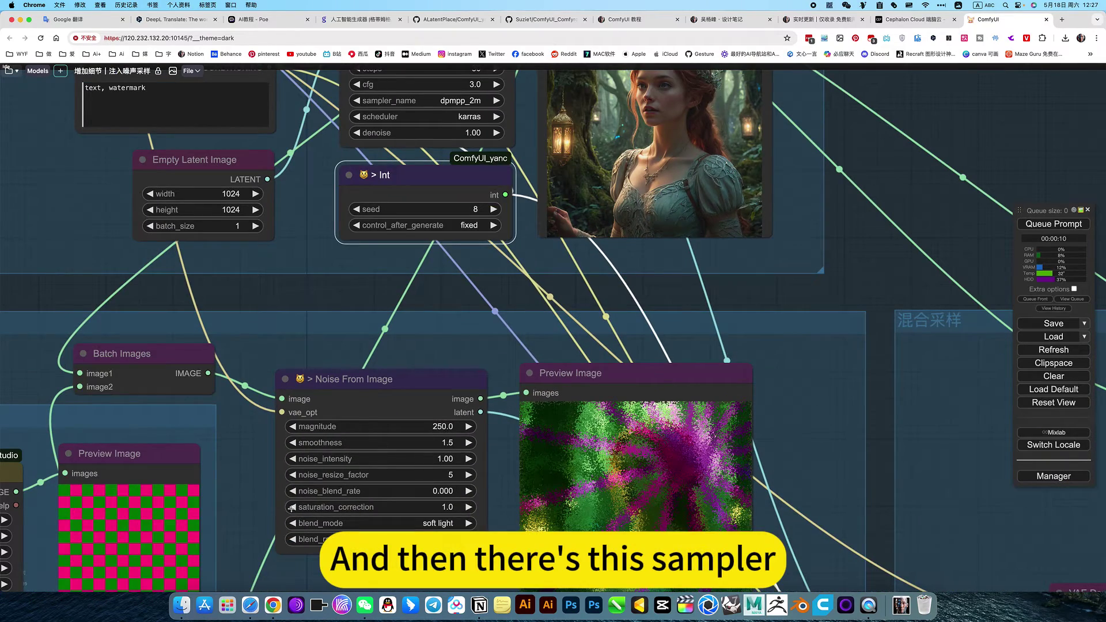
pyautogui.click(388, 377)
pyautogui.scroll(-4, 374, 394)
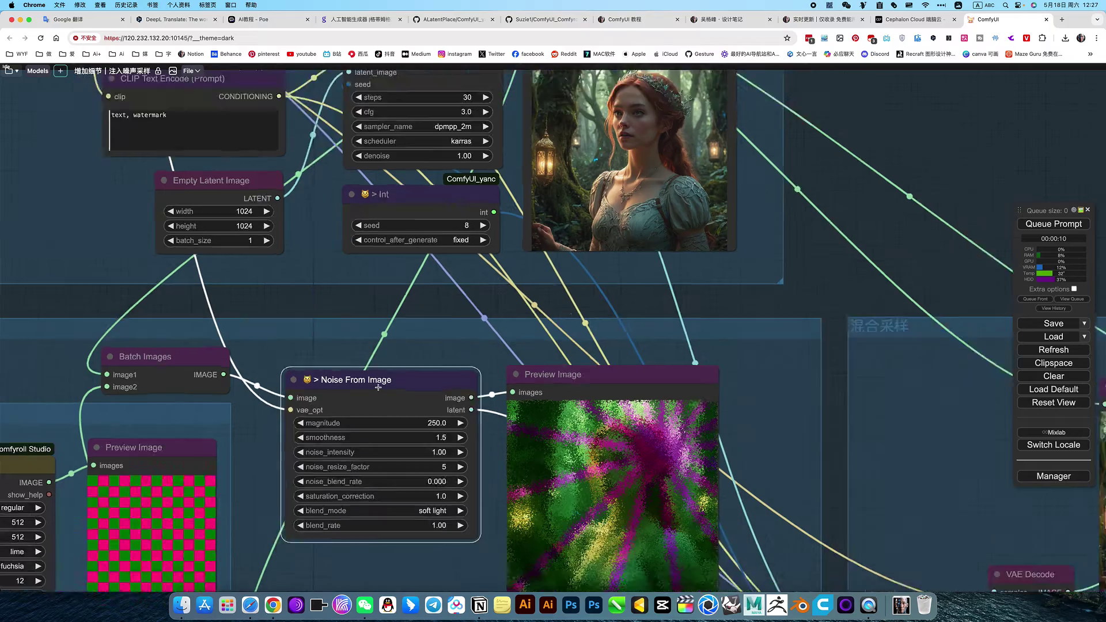
pyautogui.scroll(3, 378, 387)
pyautogui.scroll(-4, 377, 387)
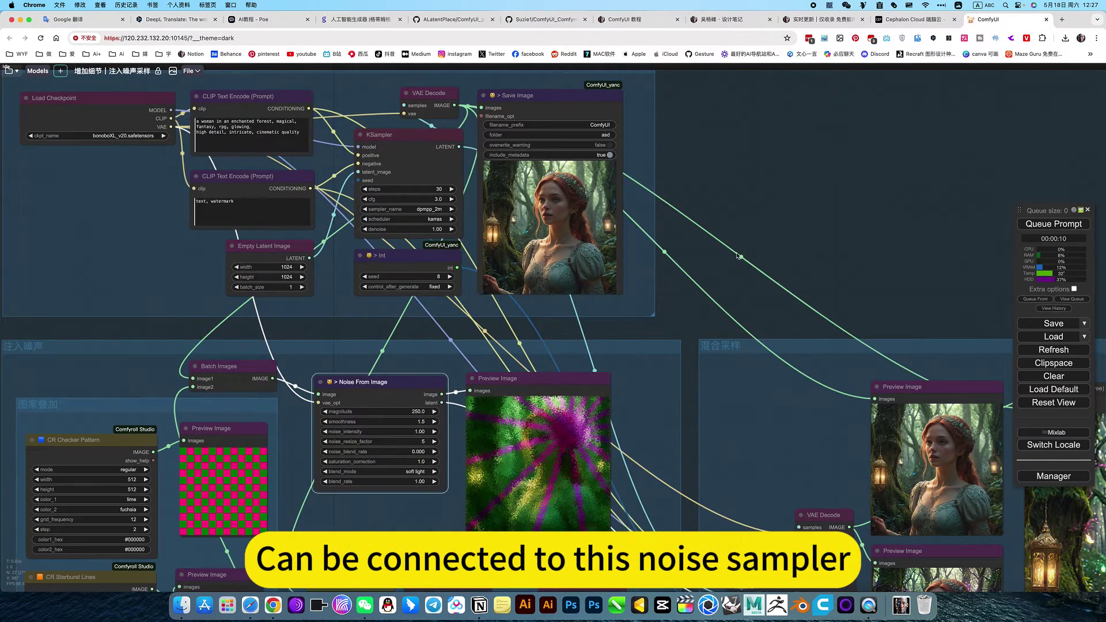
pyautogui.moveTo(455, 110); pyautogui.dragTo(550, 211)
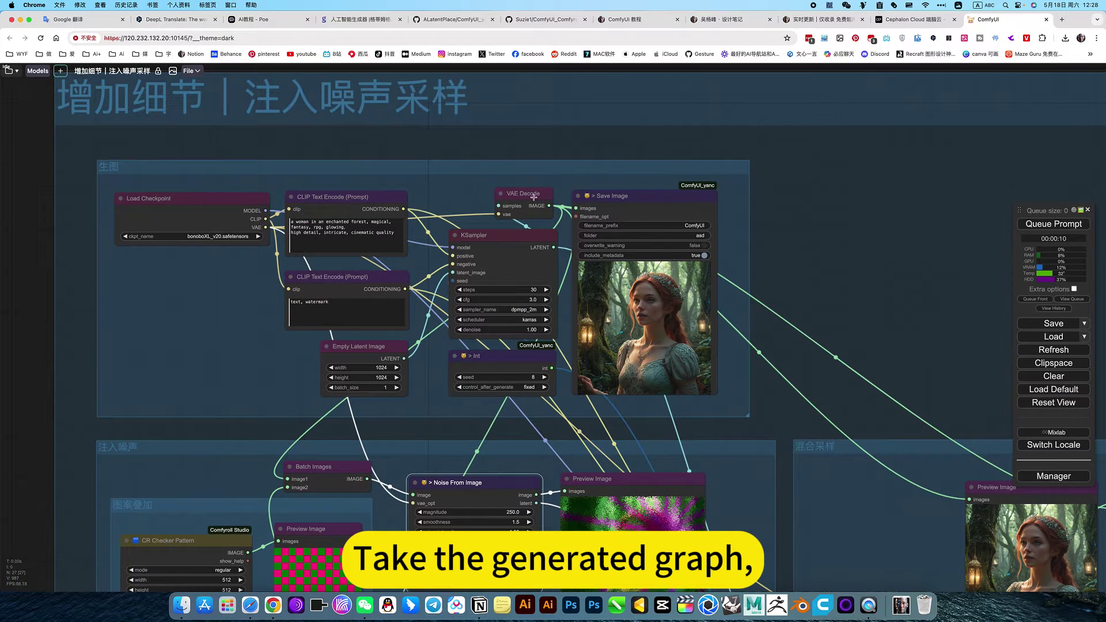
pyautogui.click(504, 190)
pyautogui.click(463, 485)
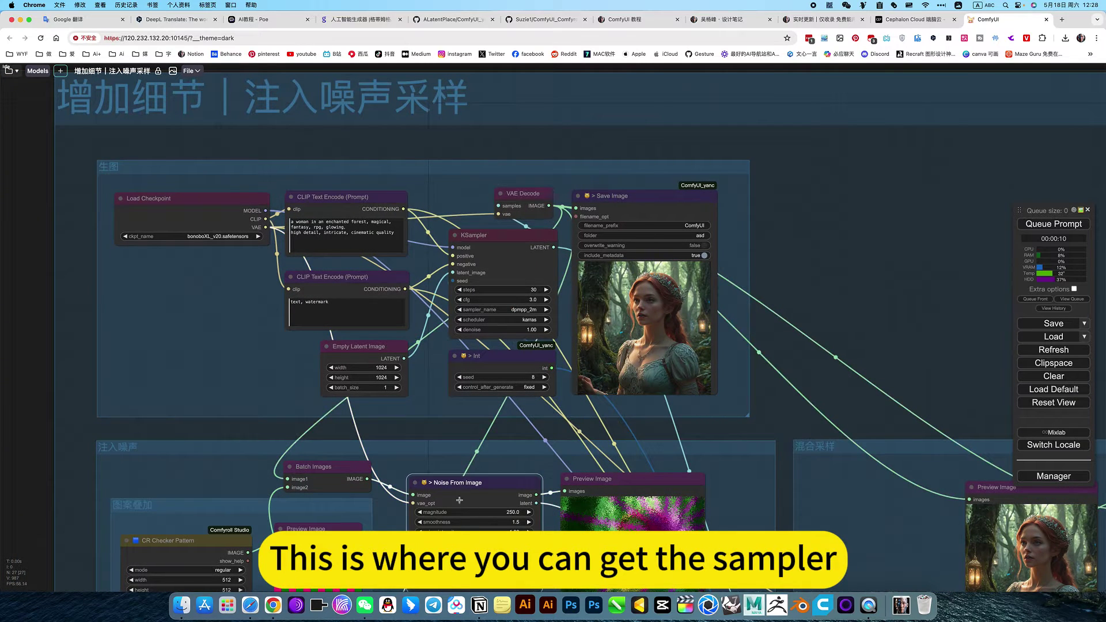
pyautogui.scroll(5, 460, 521)
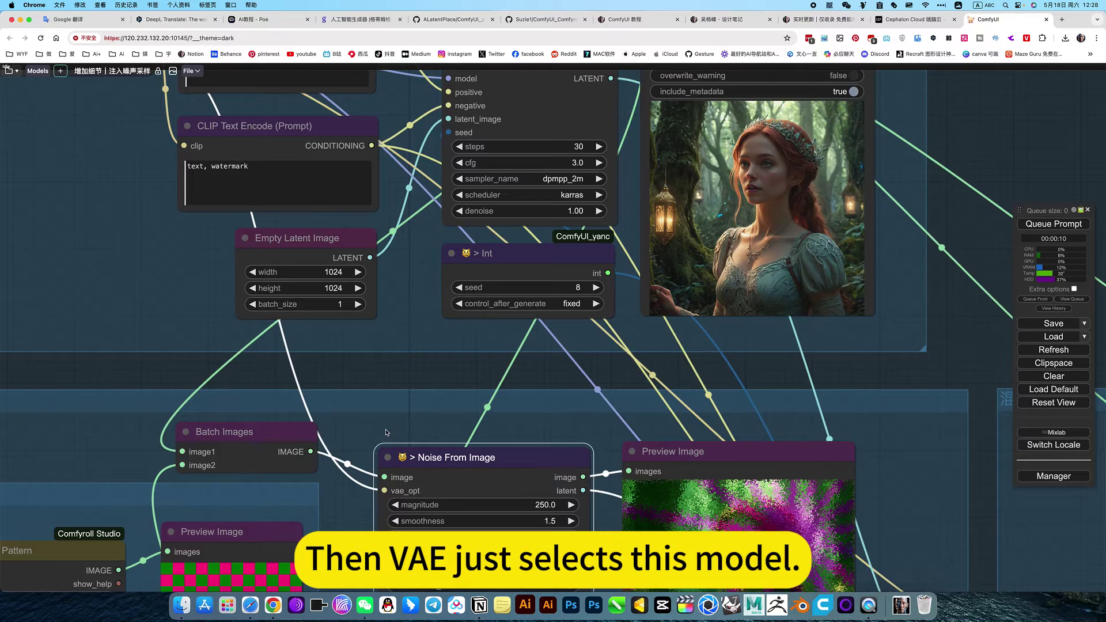
pyautogui.scroll(-3, 386, 431)
pyautogui.scroll(-4, 420, 452)
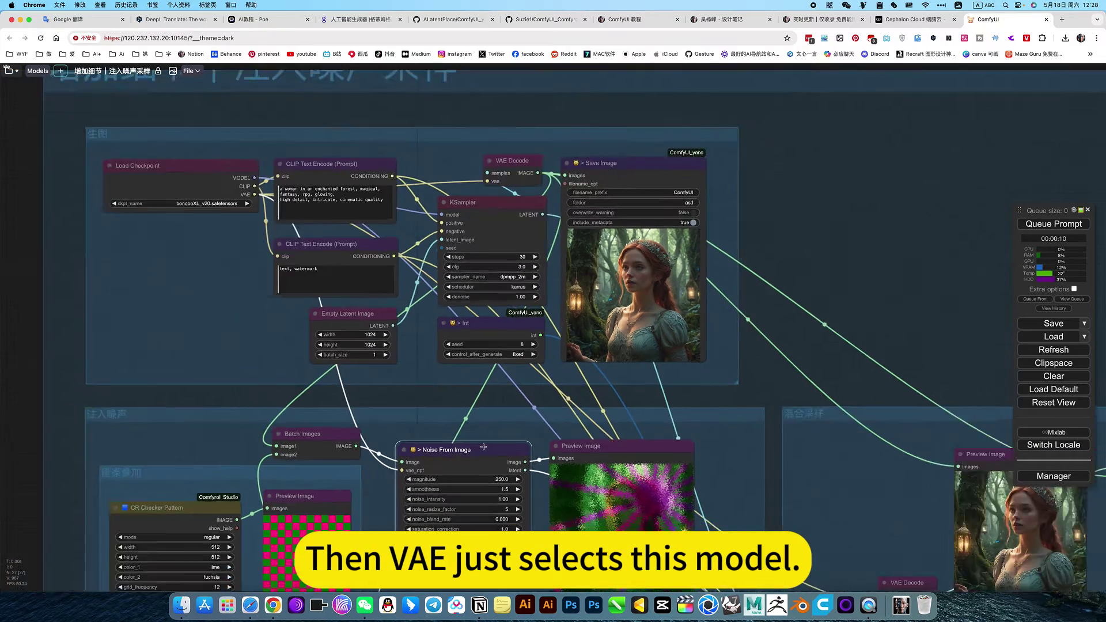
pyautogui.scroll(6, 395, 457)
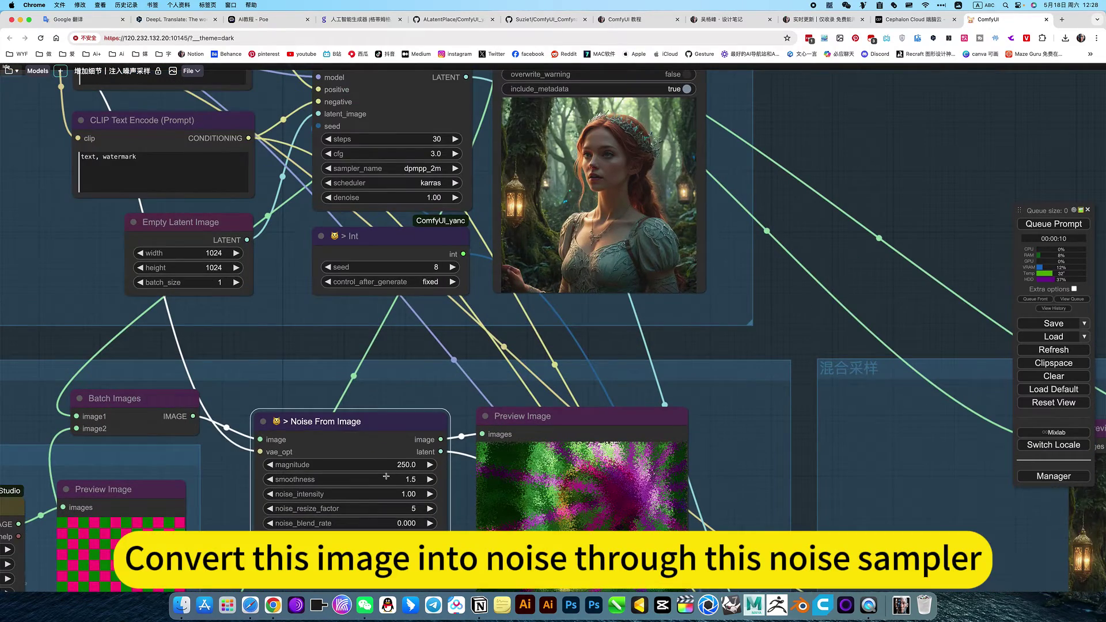
pyautogui.moveTo(420, 346); pyautogui.dragTo(434, 257)
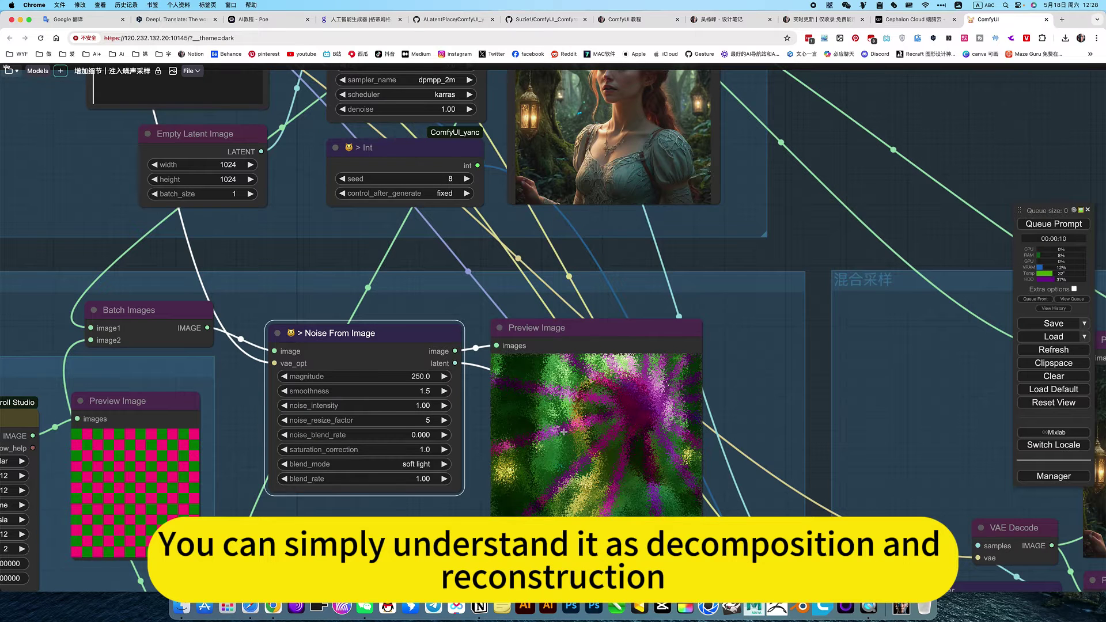
pyautogui.click(601, 130)
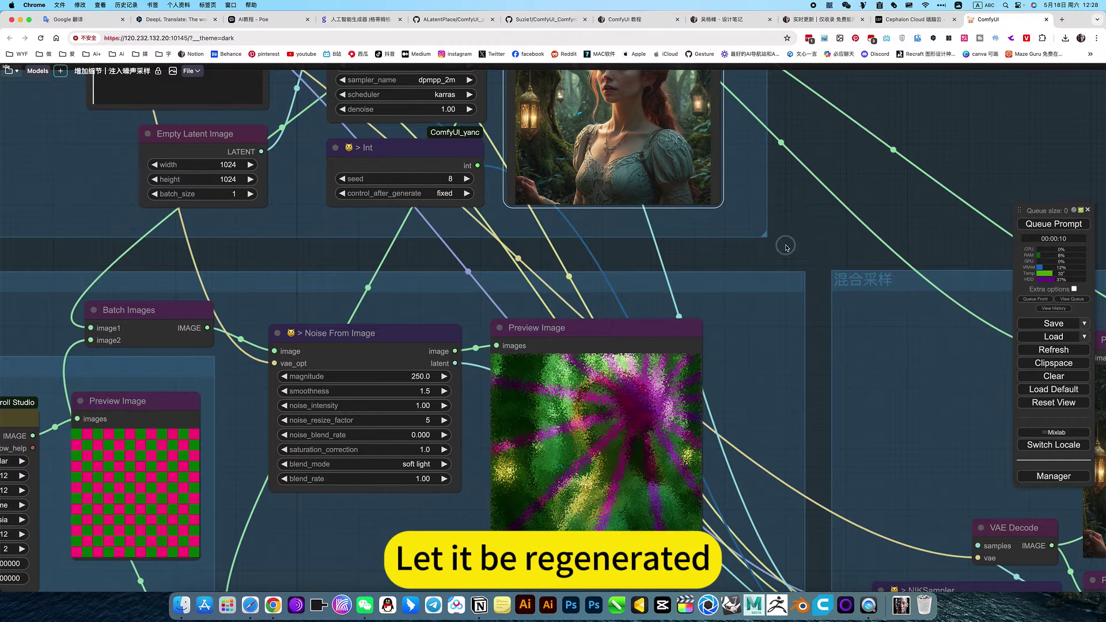
pyautogui.moveTo(783, 245); pyautogui.dragTo(831, 194)
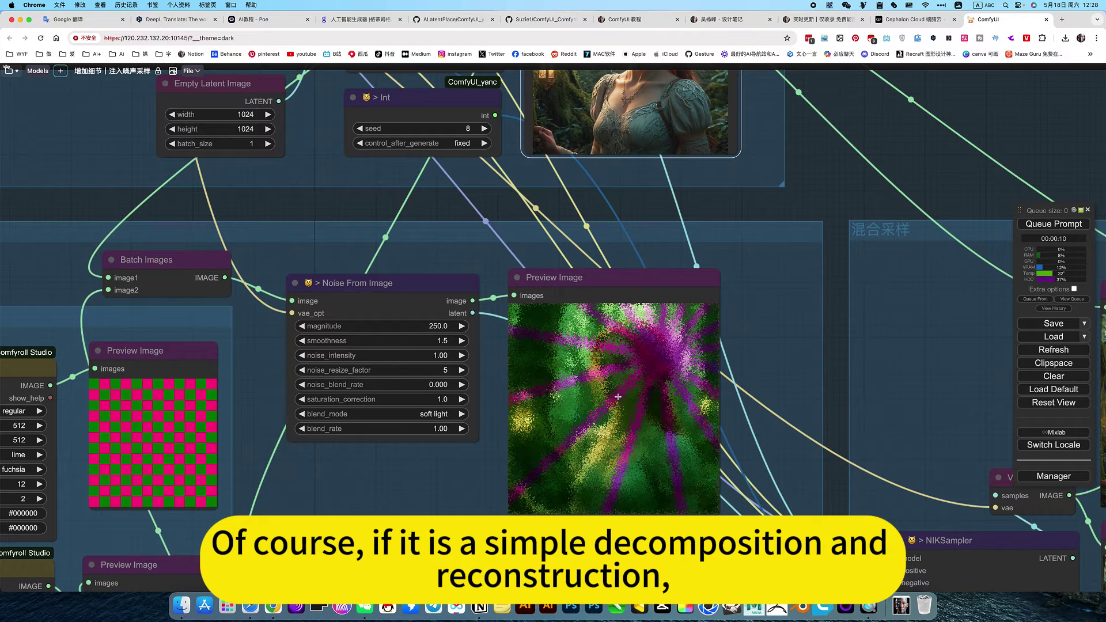
# Select the CR Starburst Lines and CR Checker Pattern nodes, then view the ComfyUI_Comfyroll_CustomNodes GitHub page.
pyautogui.moveTo(822, 200); pyautogui.dragTo(883, 152)
pyautogui.moveTo(388, 454); pyautogui.dragTo(774, 346)
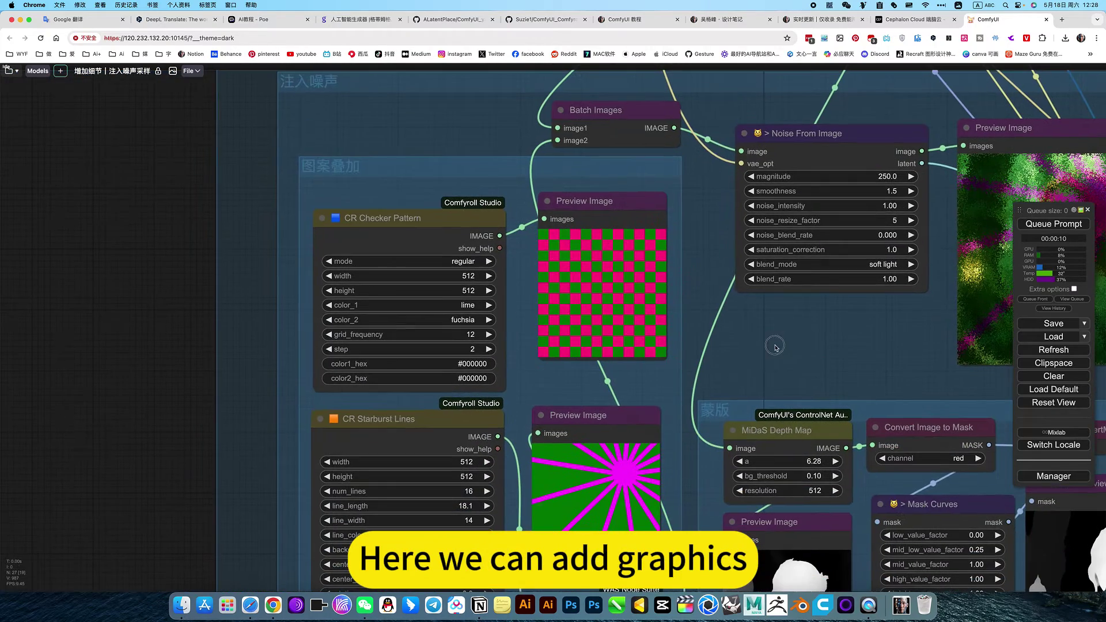
pyautogui.click(377, 420)
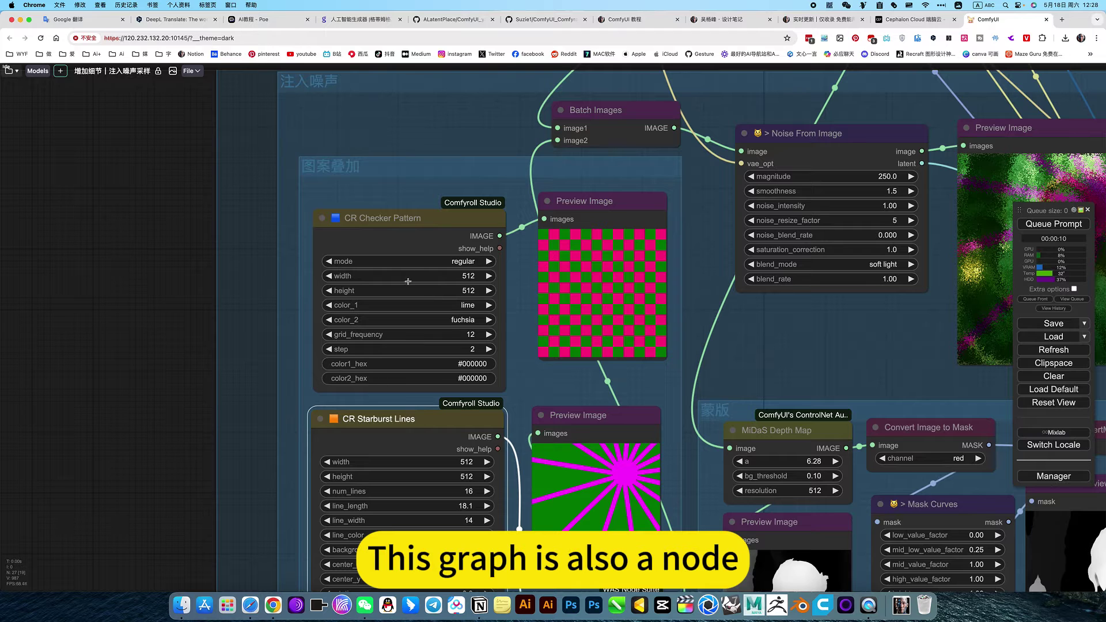
pyautogui.click(387, 217)
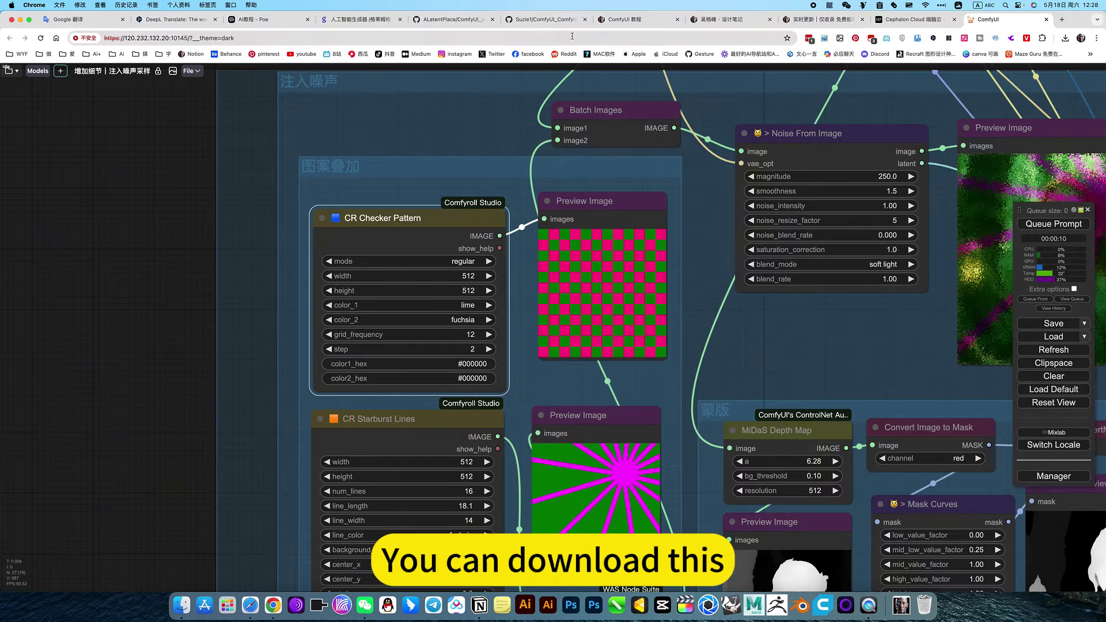
pyautogui.click(544, 19)
pyautogui.scroll(-1, 495, 173)
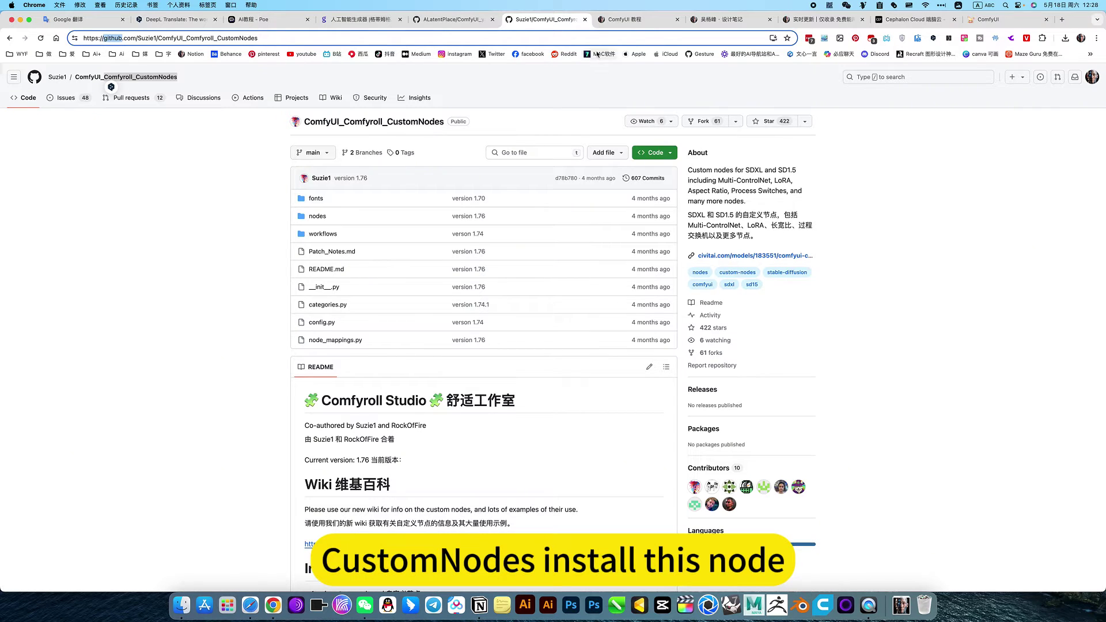
# Scroll through the Comfyroll README's custom node list, then go back to the ComfyUI workflow.
pyautogui.scroll(-20, 429, 198)
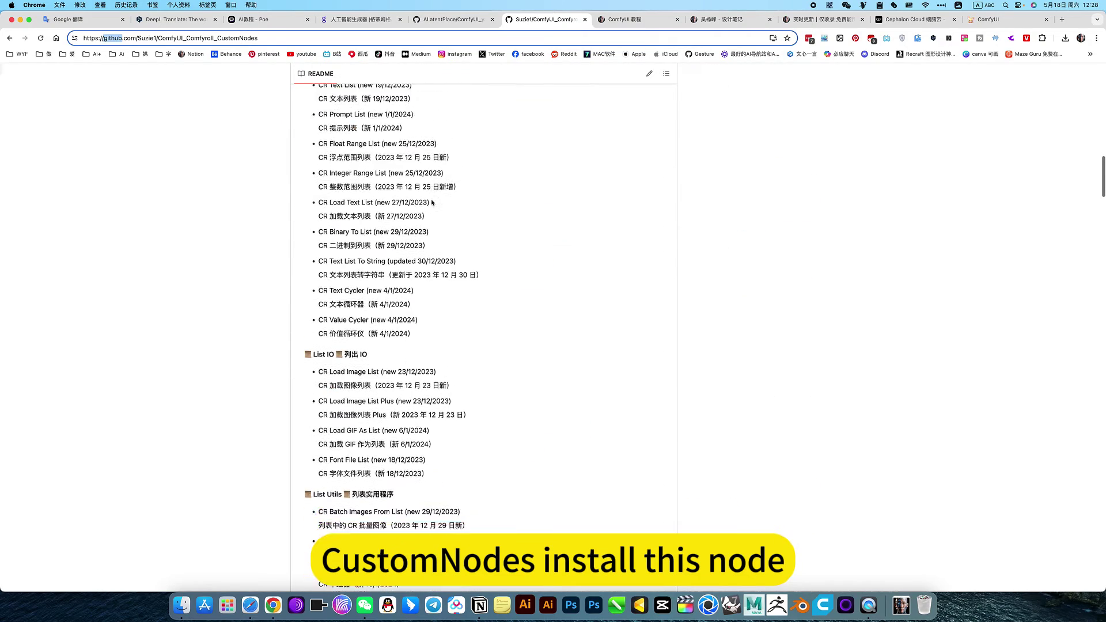
pyautogui.scroll(5, 431, 202)
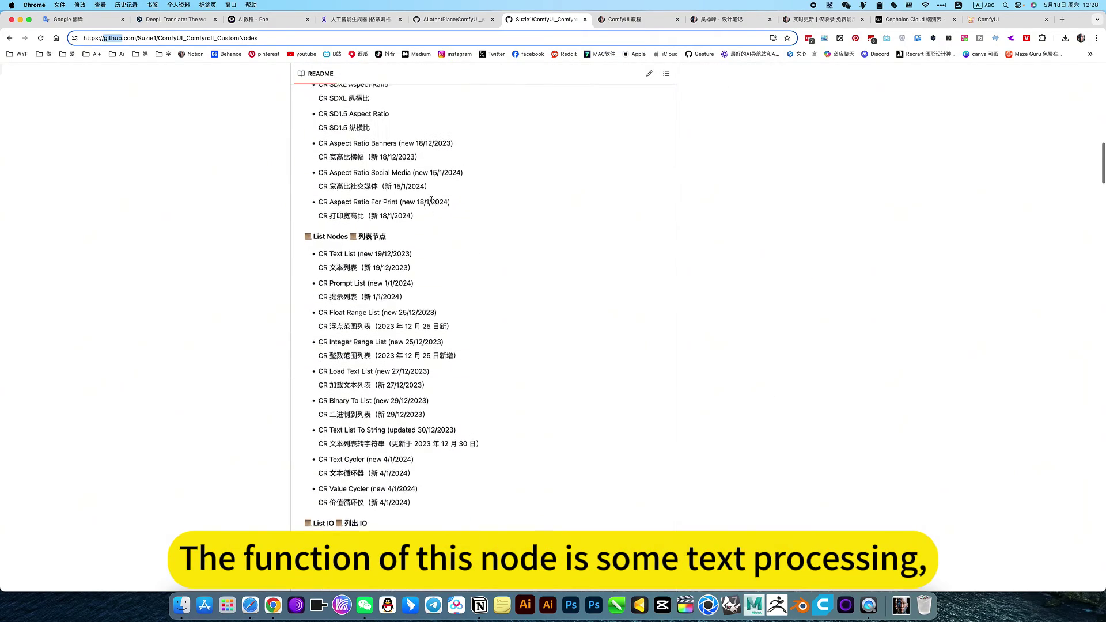
pyautogui.scroll(-10, 432, 202)
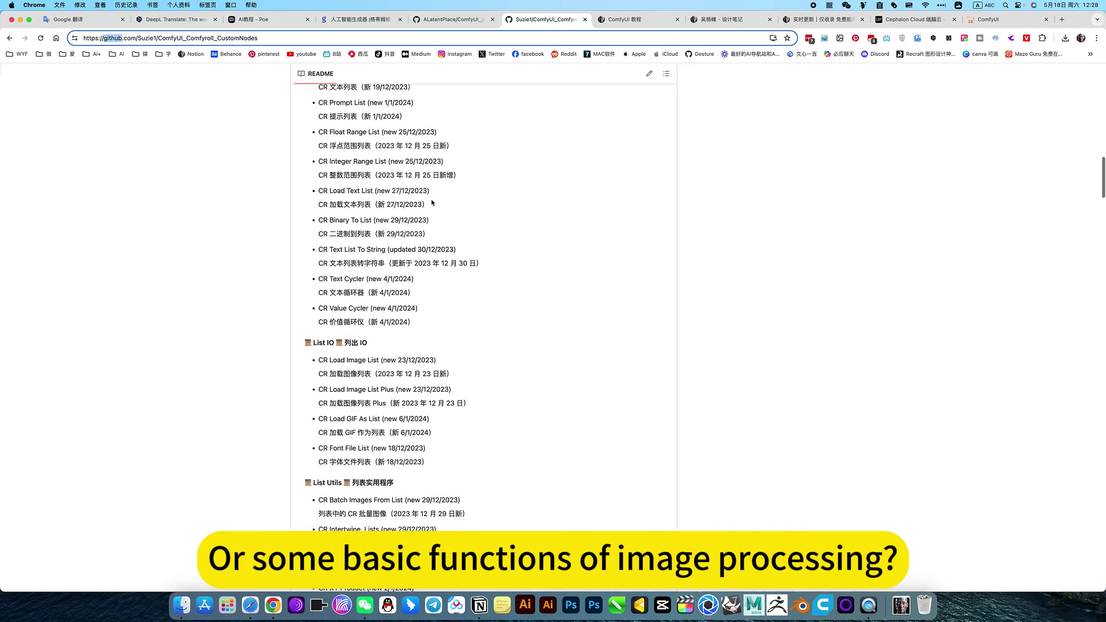
pyautogui.scroll(-4, 431, 201)
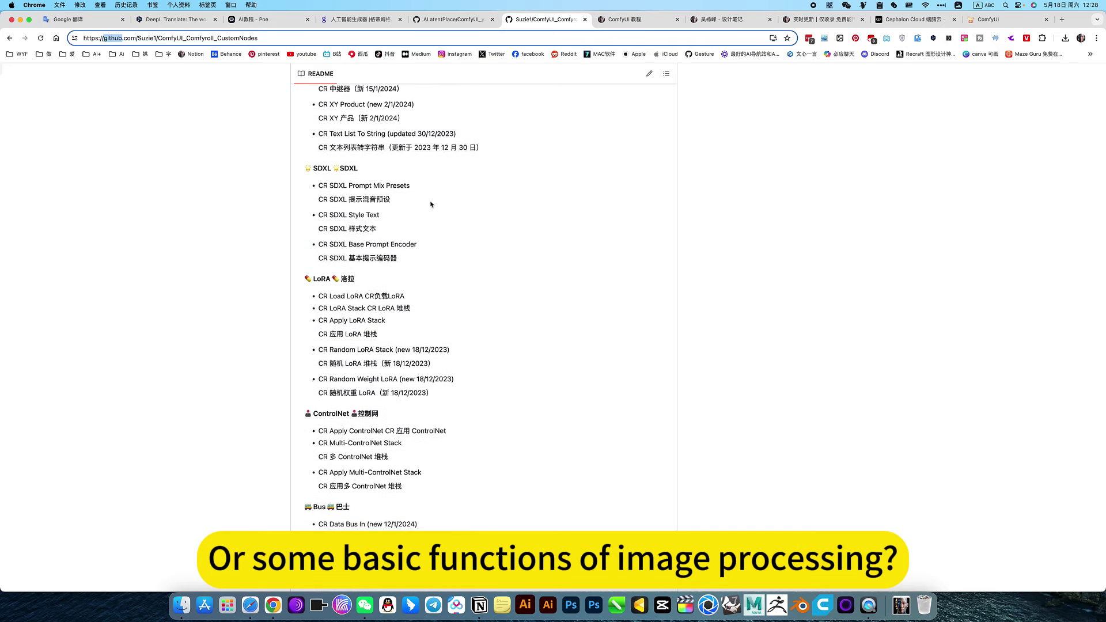
pyautogui.scroll(-10, 435, 207)
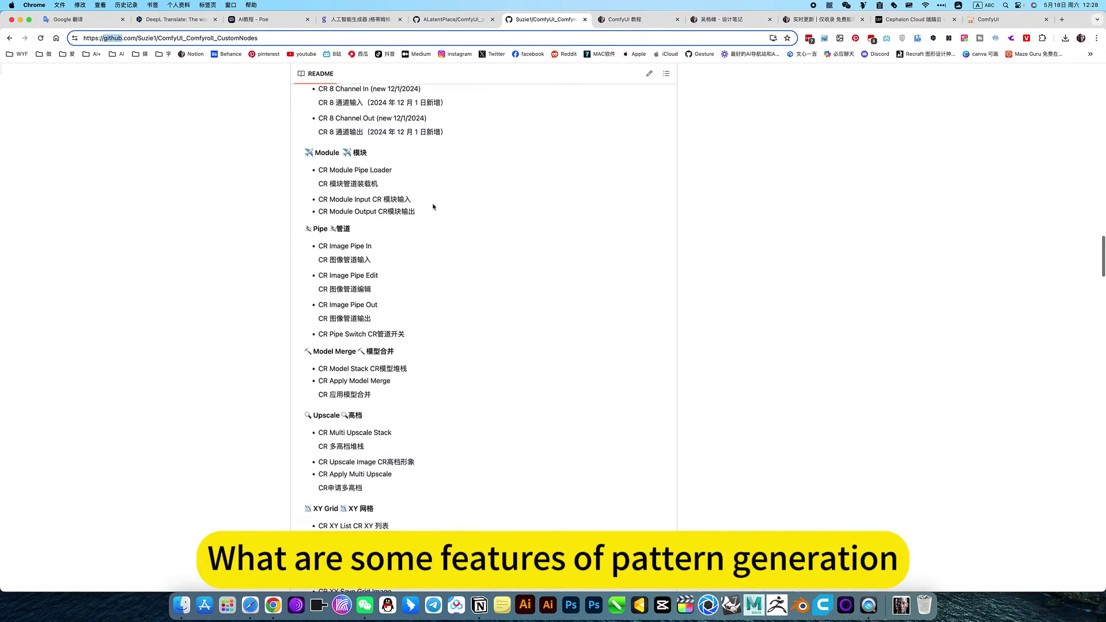
pyautogui.scroll(10, 626, 133)
pyautogui.scroll(2, 627, 132)
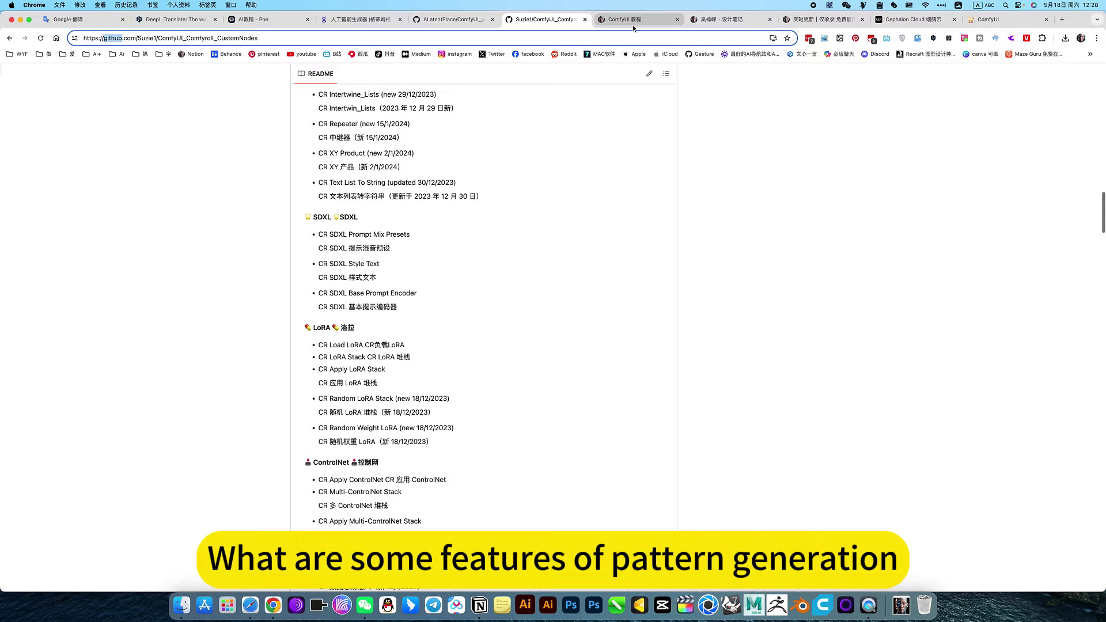
pyautogui.click(988, 19)
# Select CR Starburst Lines and shift the view to its transpose Image Rotate node and the mask nodes.
pyautogui.scroll(2, 403, 230)
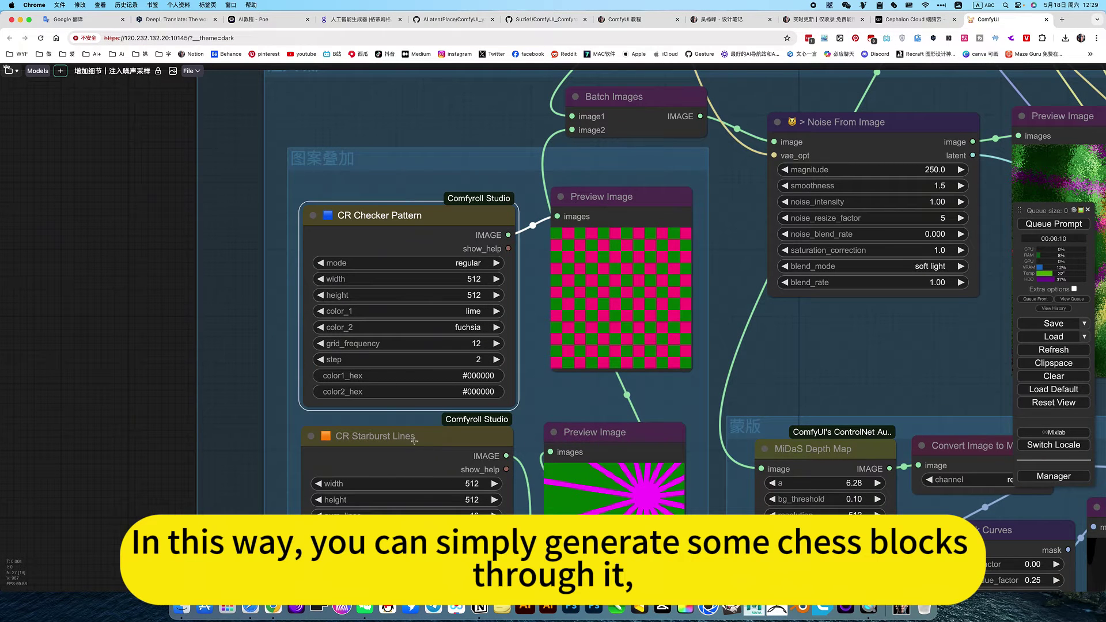
pyautogui.click(354, 436)
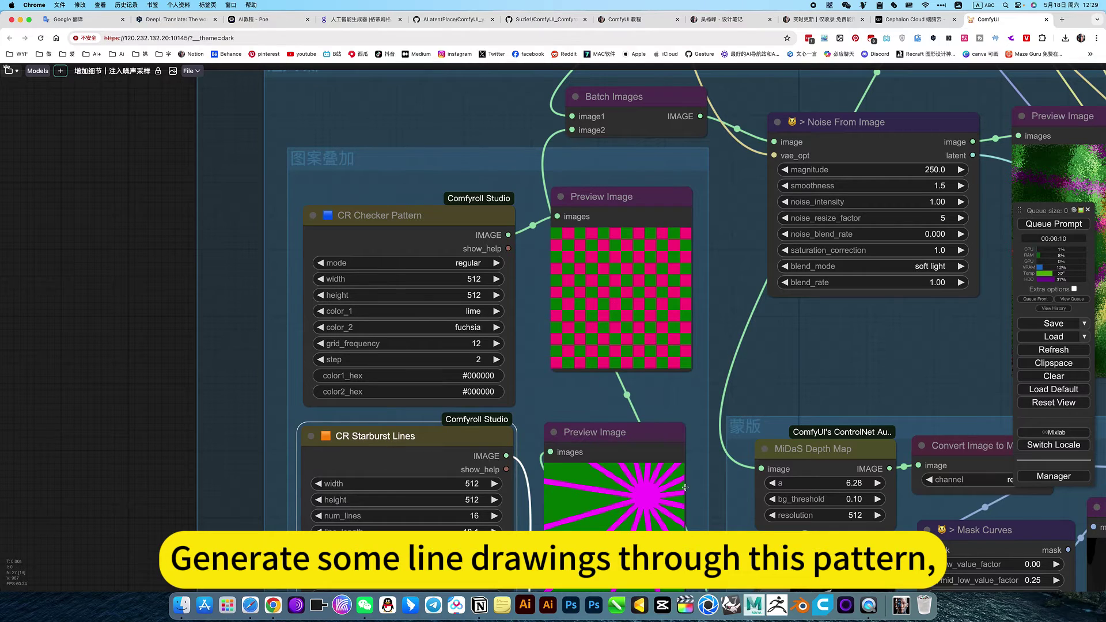
pyautogui.moveTo(841, 335); pyautogui.dragTo(624, 265)
pyautogui.scroll(-2, 624, 265)
pyautogui.scroll(-3, 555, 307)
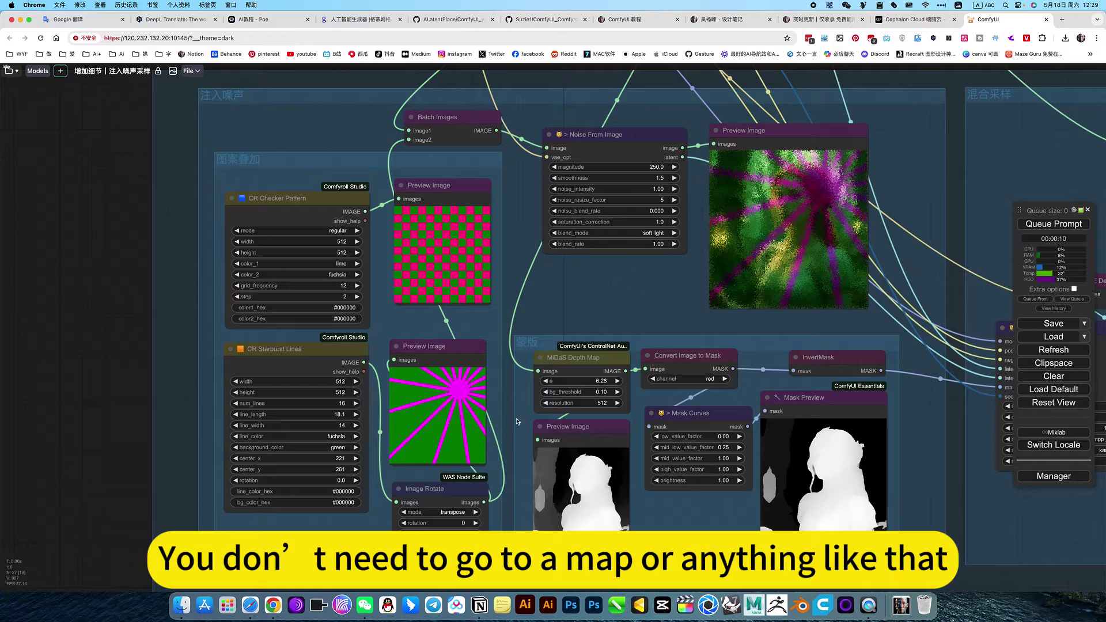
pyautogui.moveTo(554, 307)
pyautogui.mouseDown()
pyautogui.moveTo(551, 326)
pyautogui.moveTo(513, 335)
pyautogui.moveTo(545, 291)
pyautogui.mouseUp()
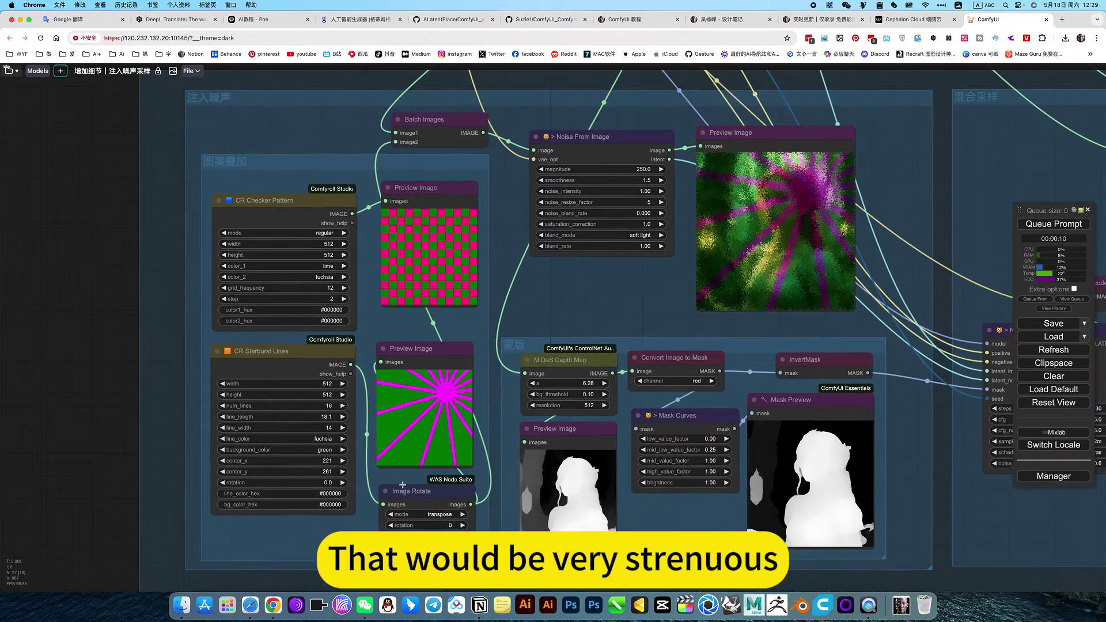
pyautogui.scroll(4, 402, 485)
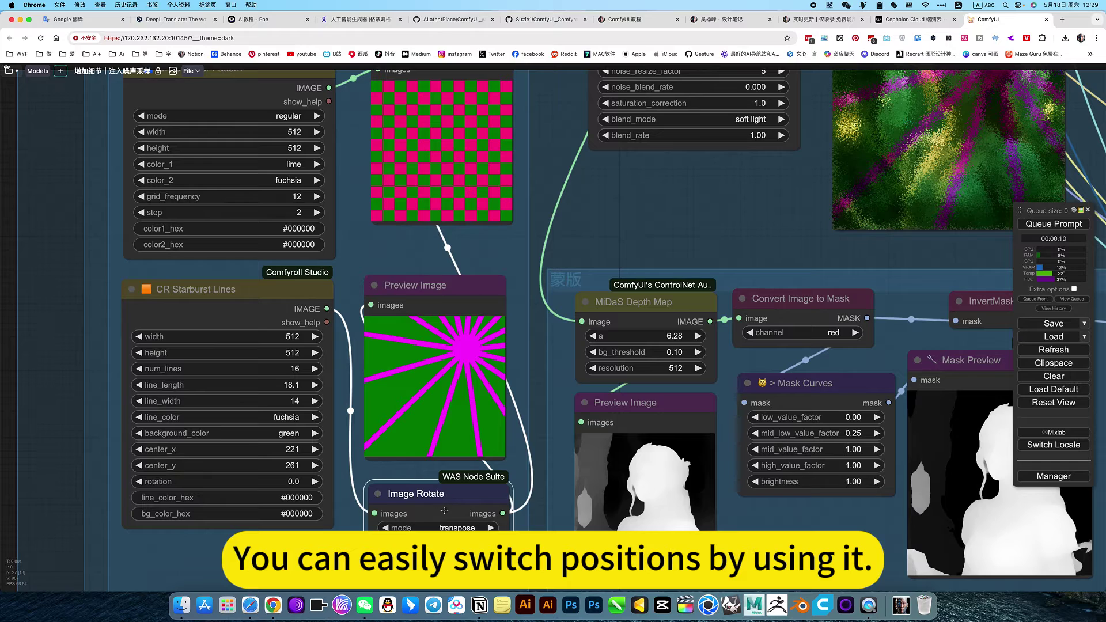
pyautogui.moveTo(717, 224); pyautogui.dragTo(514, 389)
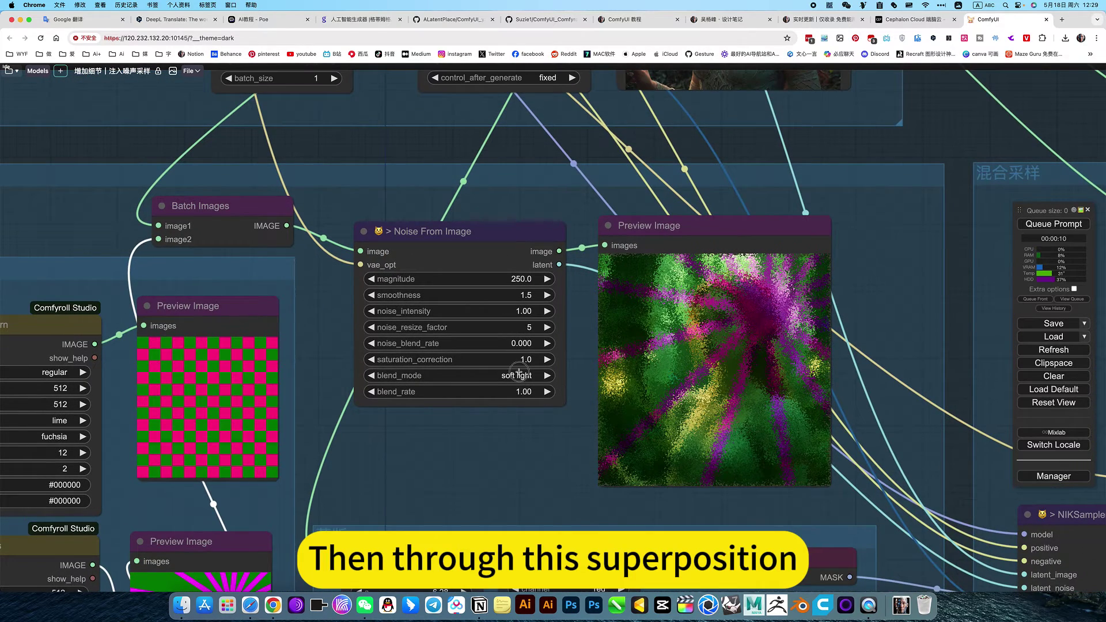
pyautogui.click(518, 375)
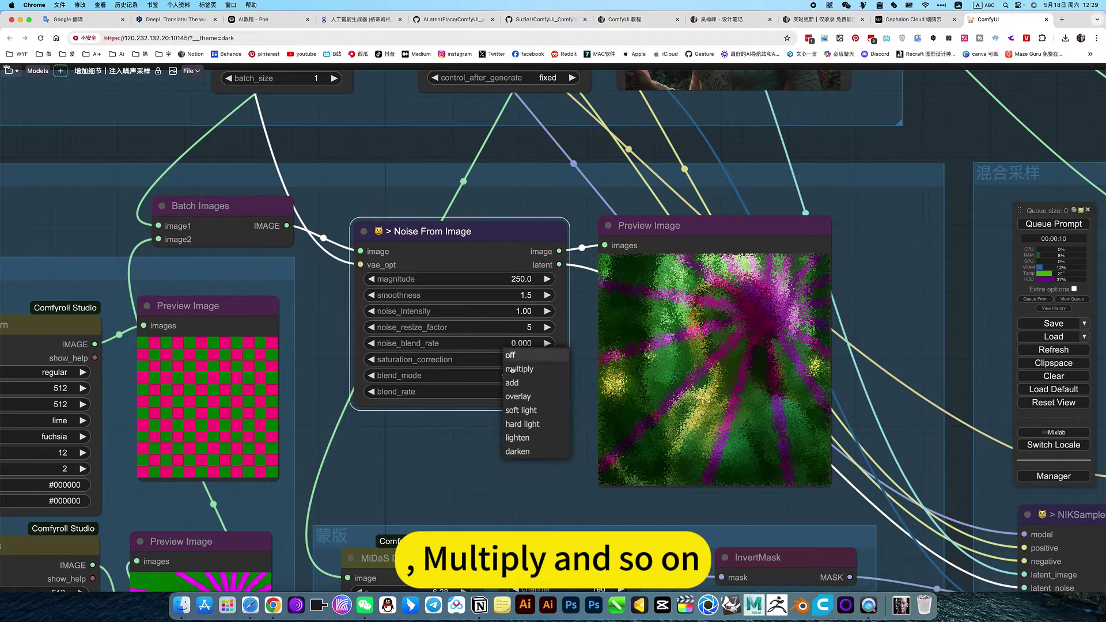
pyautogui.click(488, 446)
pyautogui.click(488, 447)
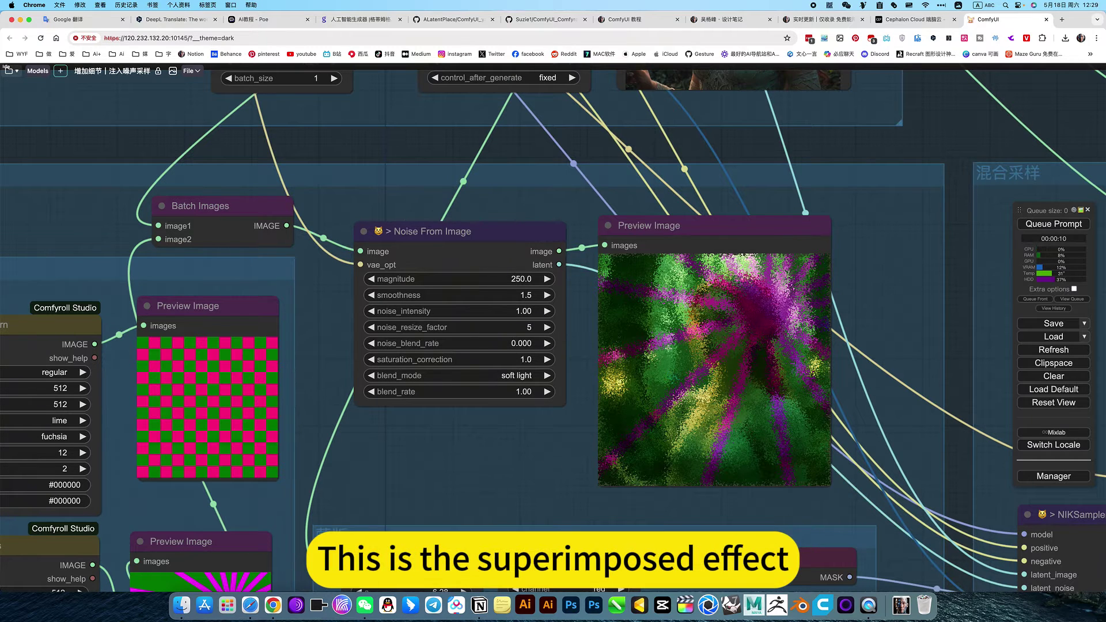
pyautogui.moveTo(548, 458); pyautogui.dragTo(495, 469)
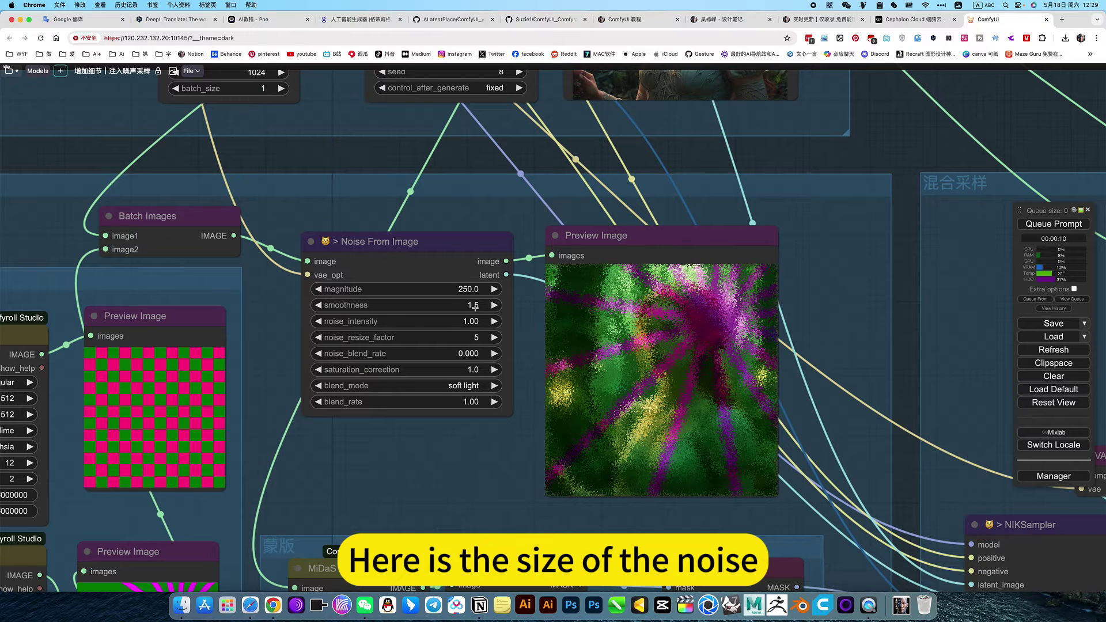
# Set Noise From Image smoothness to 0.0, queue the run, and view the Image Comparer result.
pyautogui.moveTo(474, 307); pyautogui.dragTo(462, 307)
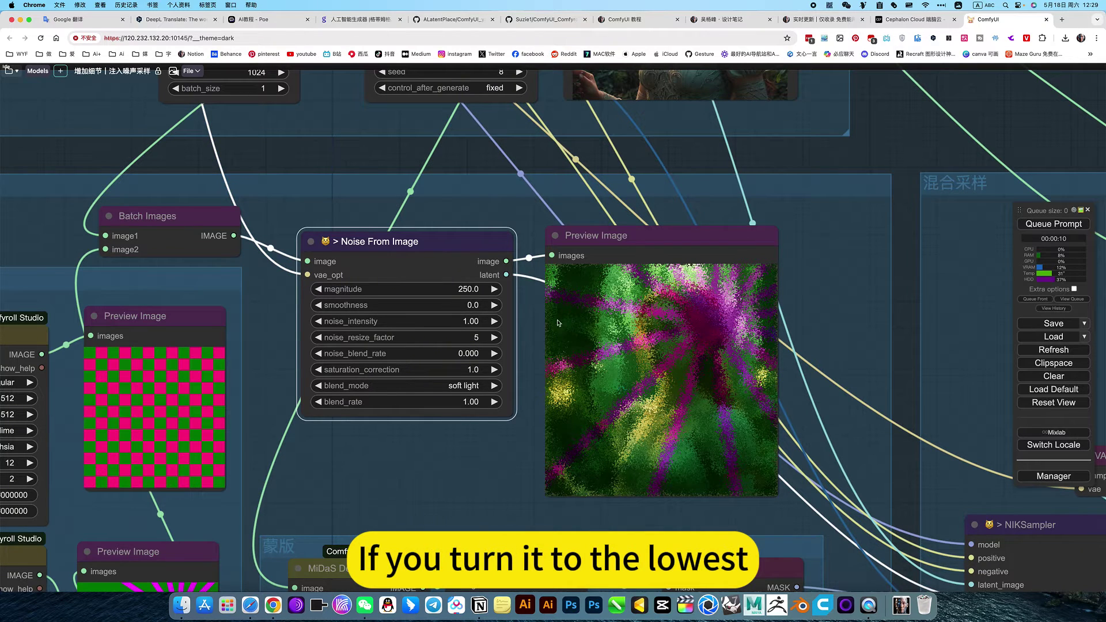
pyautogui.hotkey('ctrl', 'Return')
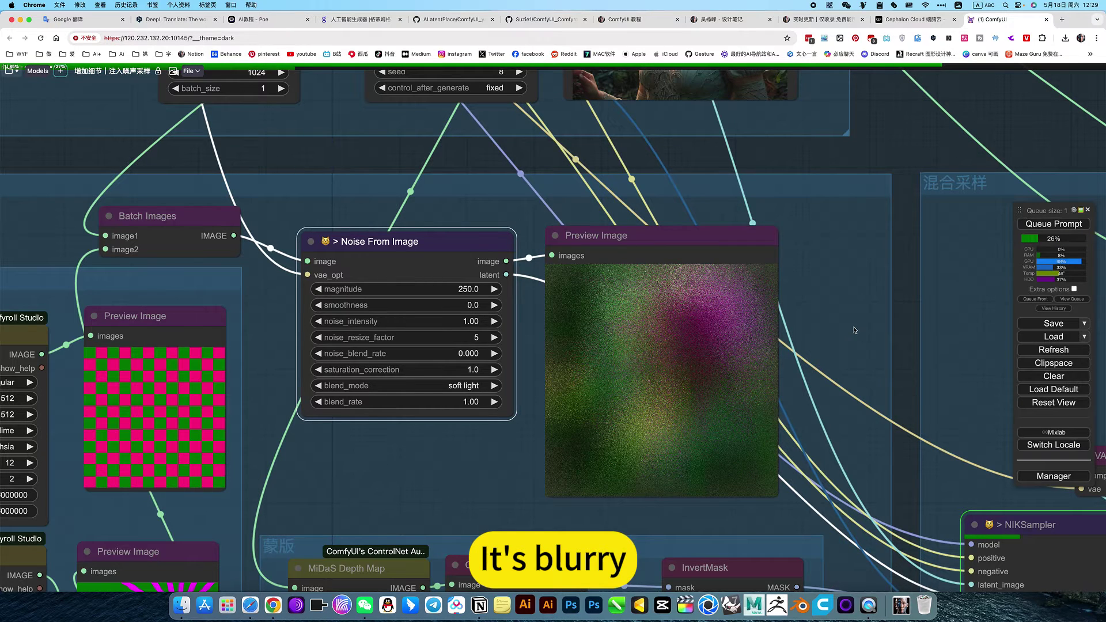
pyautogui.hscroll(10, 698, 349)
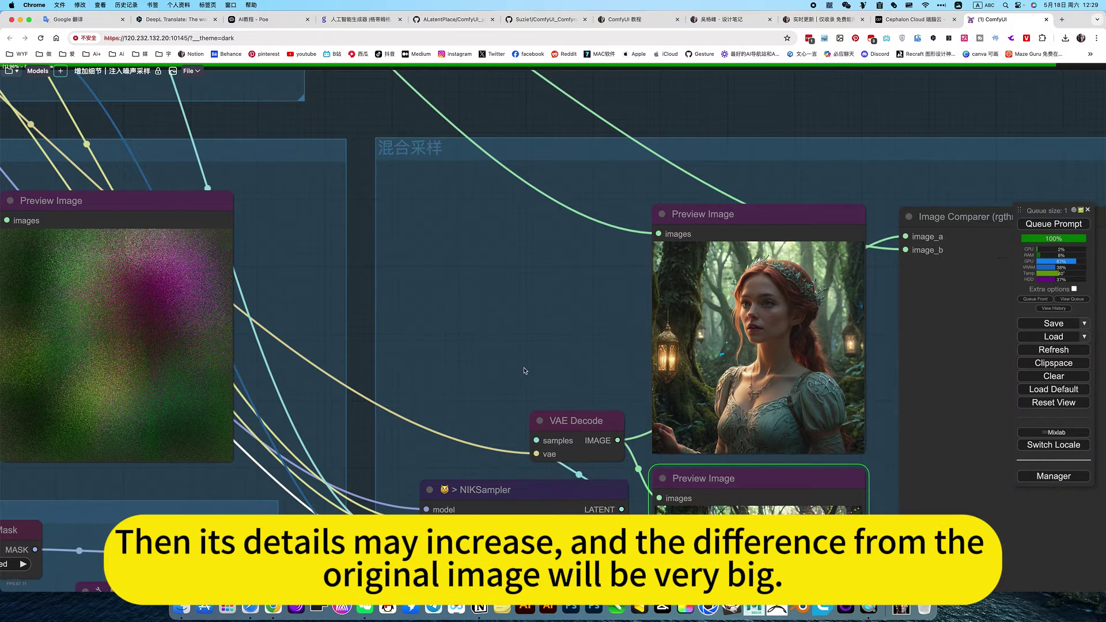
pyautogui.hscroll(4, 509, 377)
pyautogui.scroll(-5, 396, 316)
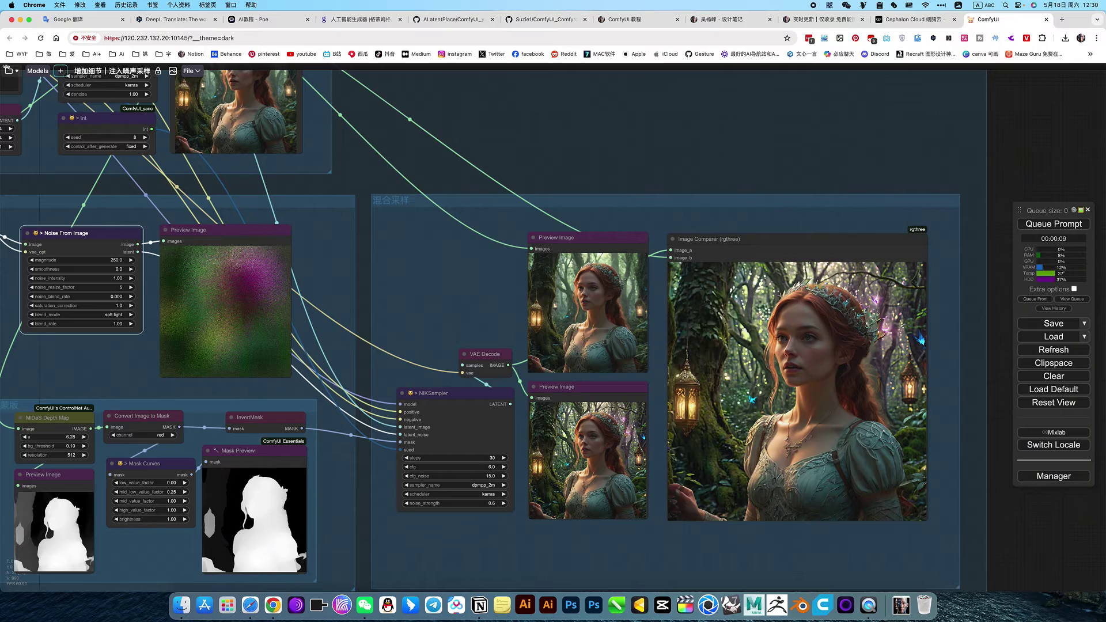
# Enter a smoothness of 2.0 on the Noise From Image node through its Value prompt.
pyautogui.moveTo(443, 311); pyautogui.dragTo(277, 284)
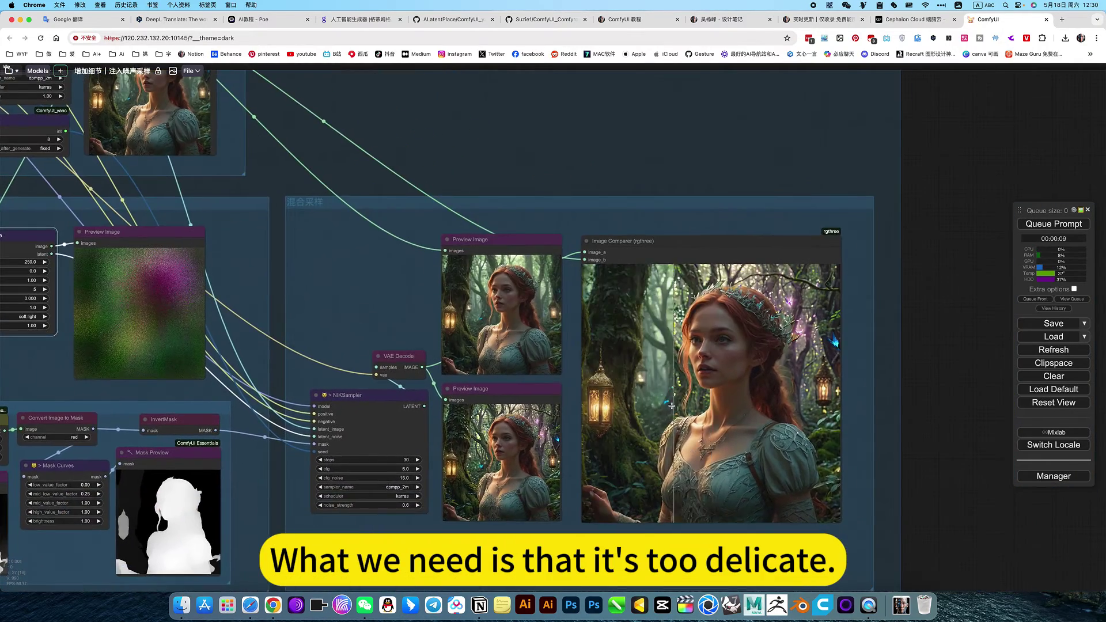
pyautogui.moveTo(469, 337); pyautogui.dragTo(912, 419)
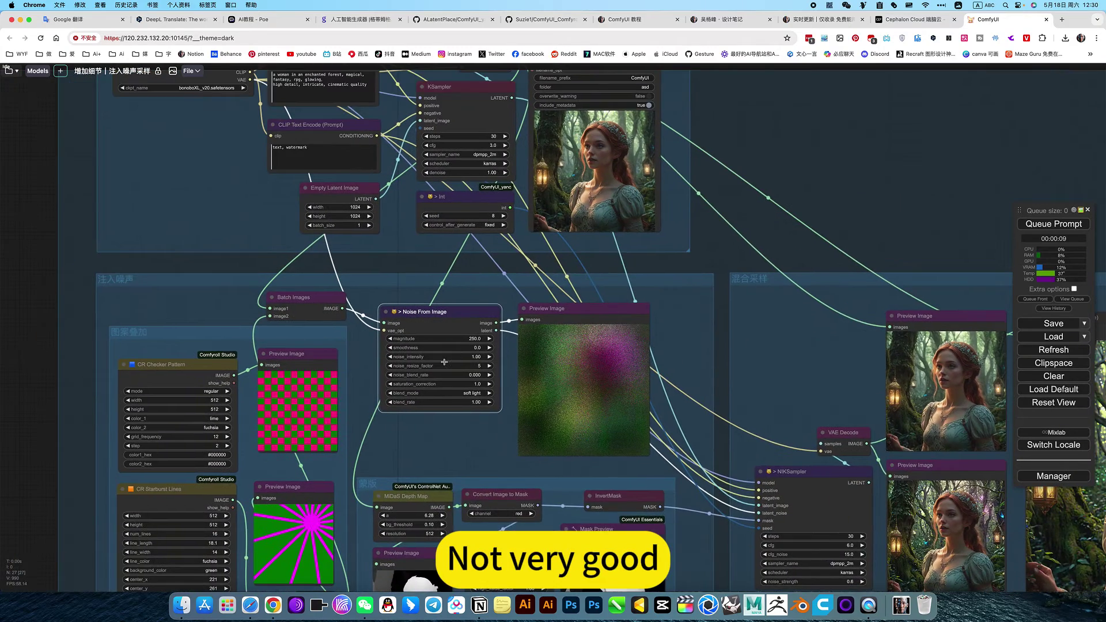
pyautogui.scroll(4, 506, 344)
pyautogui.click(495, 340)
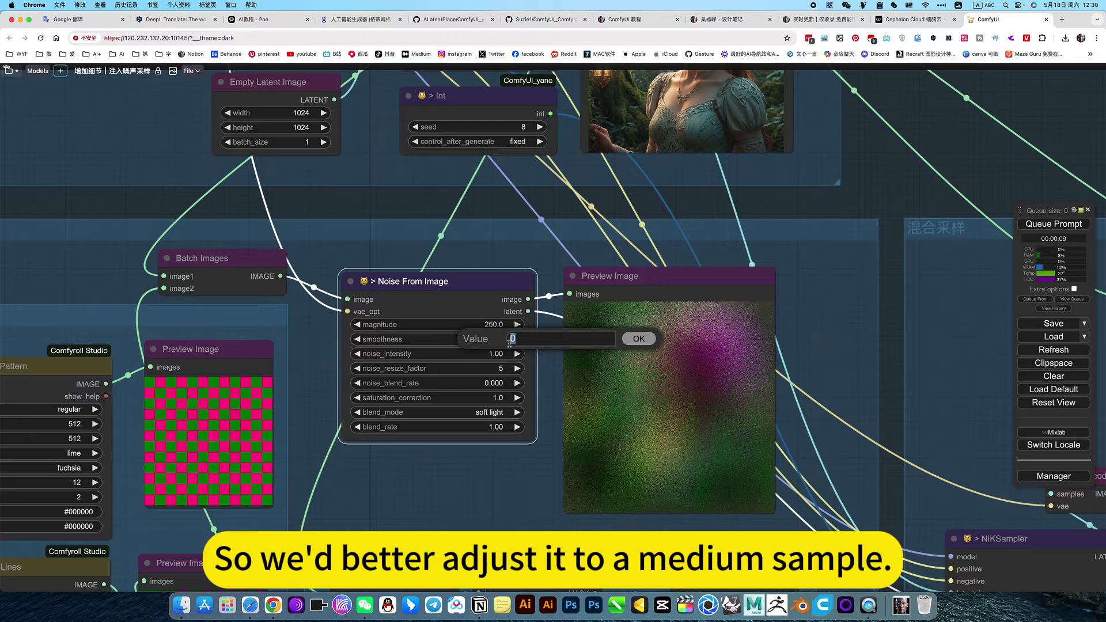
pyautogui.write('0')
pyautogui.press('Return')
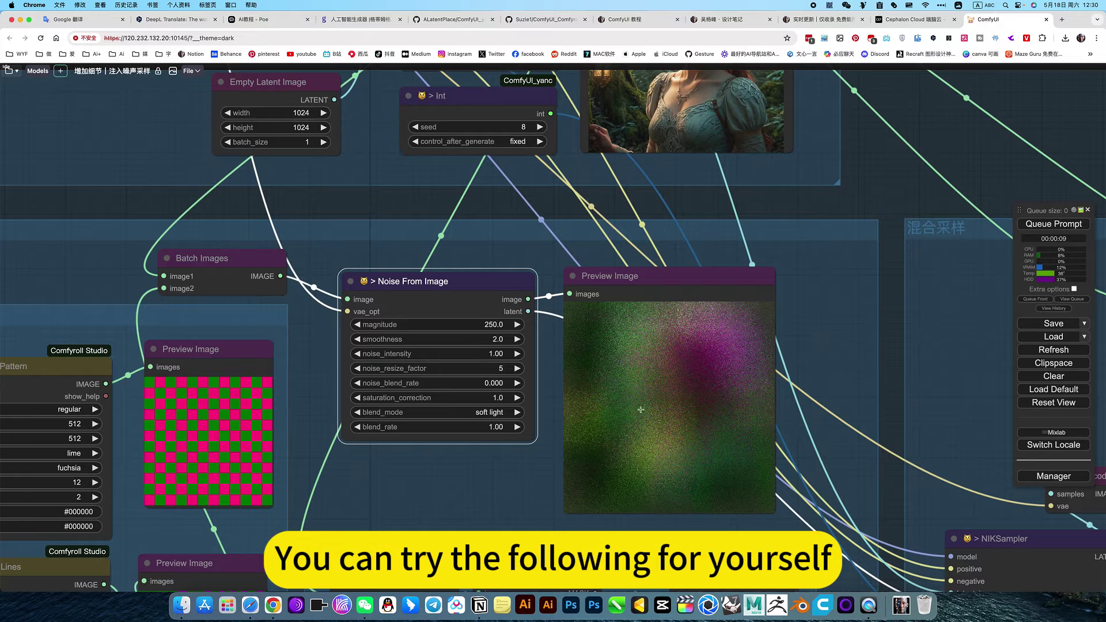
# Queue the workflow at smoothness 2.0, inspect the noise preview, and view the blend_mode options.
pyautogui.click(1031, 225)
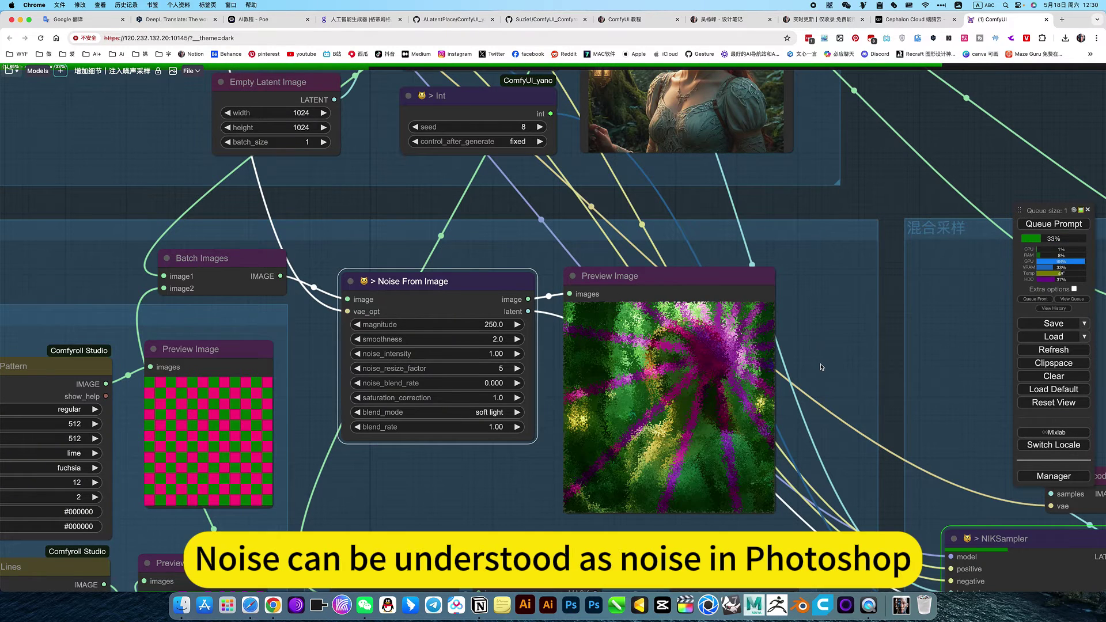
pyautogui.scroll(2, 834, 368)
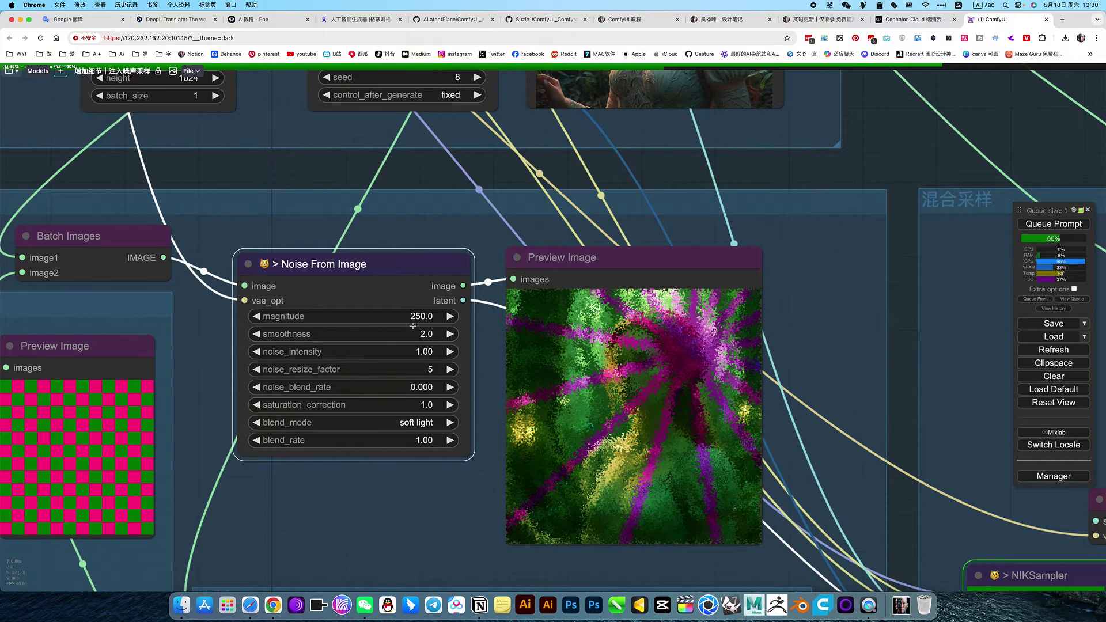
pyautogui.hscroll(5, 649, 338)
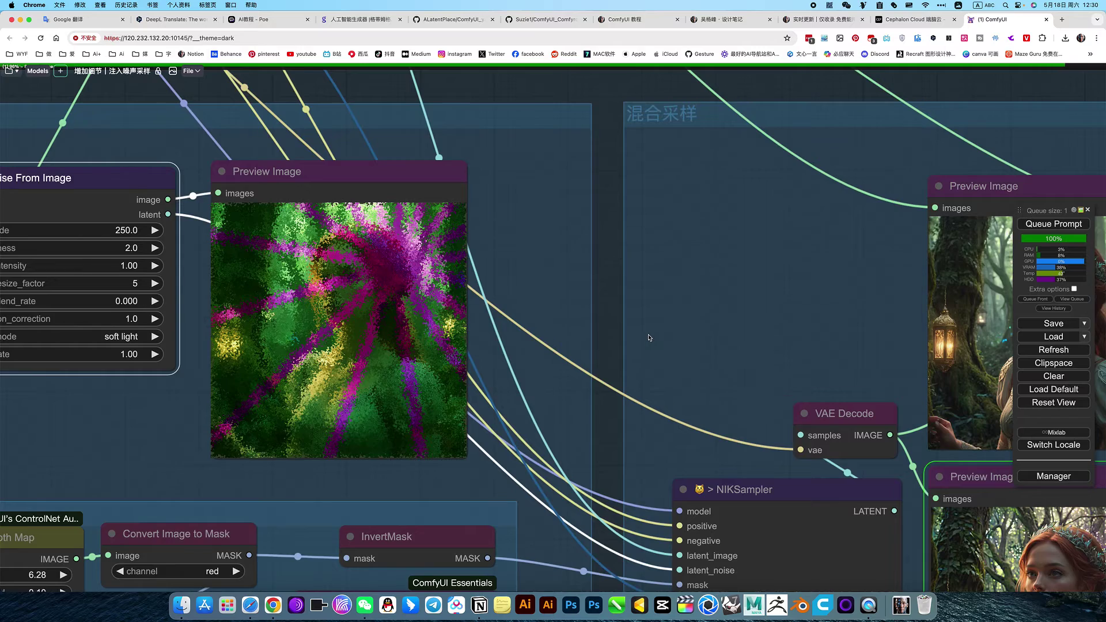
pyautogui.scroll(-3, 648, 338)
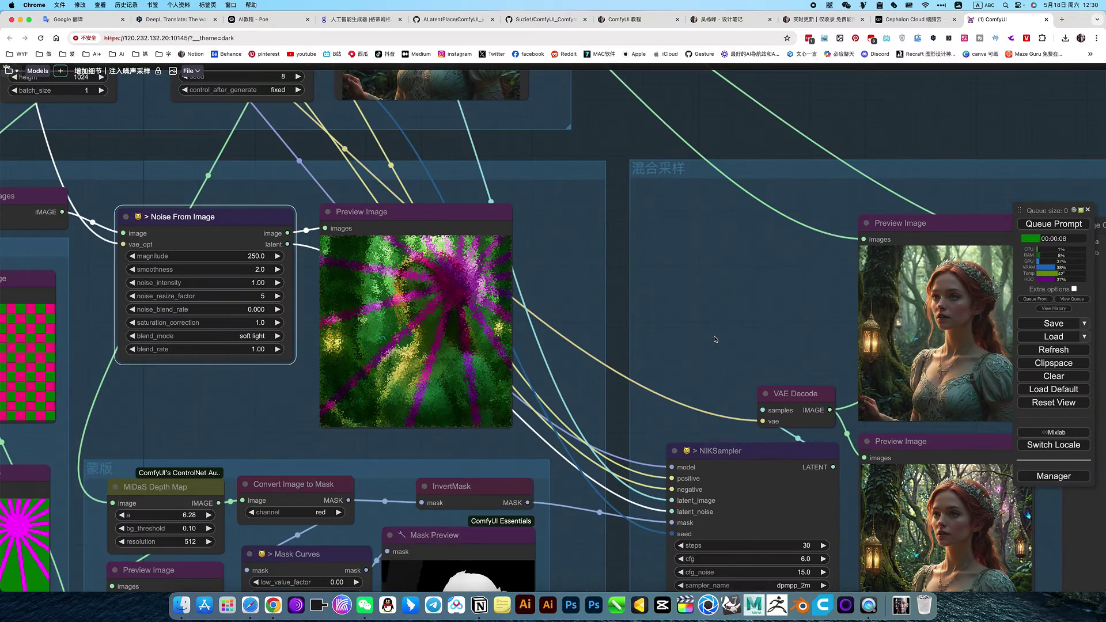
pyautogui.click(251, 337)
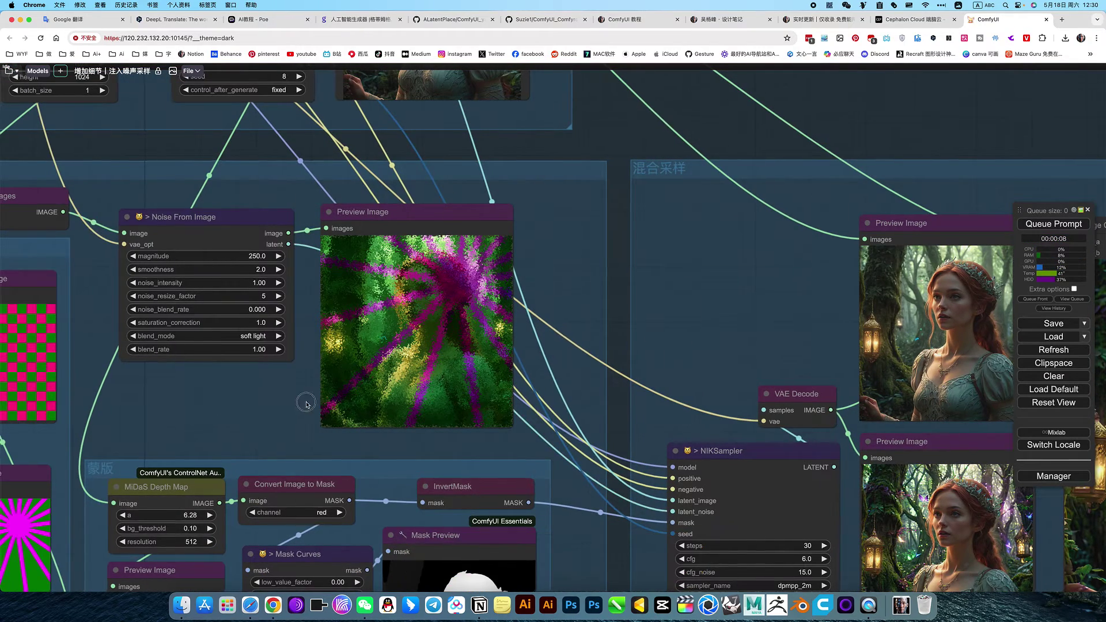
pyautogui.hscroll(-5, 306, 402)
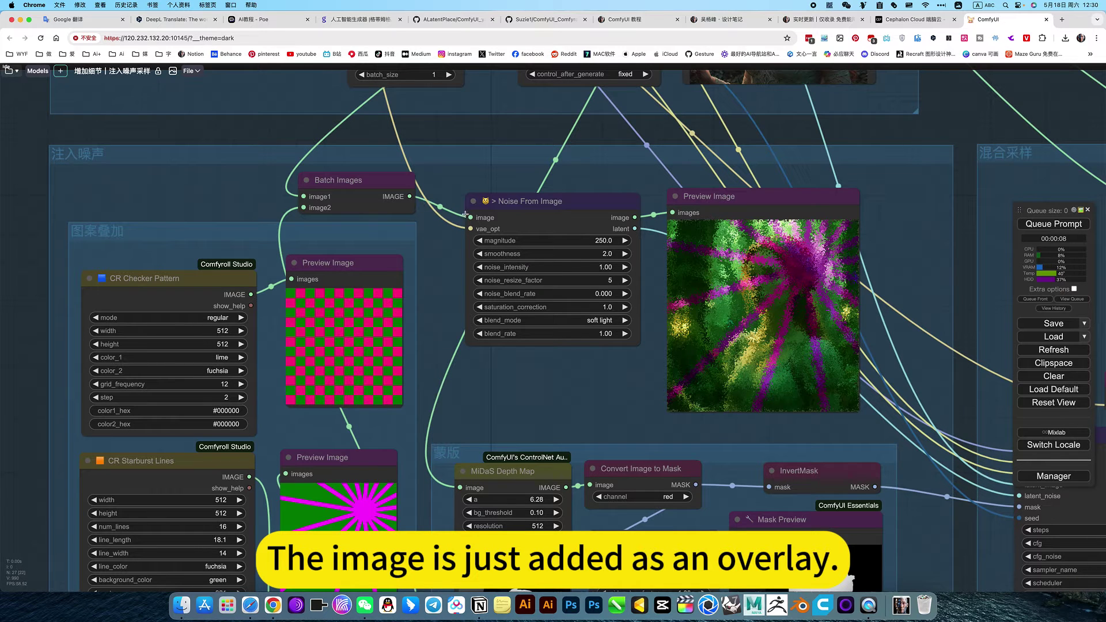
# Switch Noise From Image's blend_mode from soft light to overlay, after briefly trying off.
pyautogui.click(368, 184)
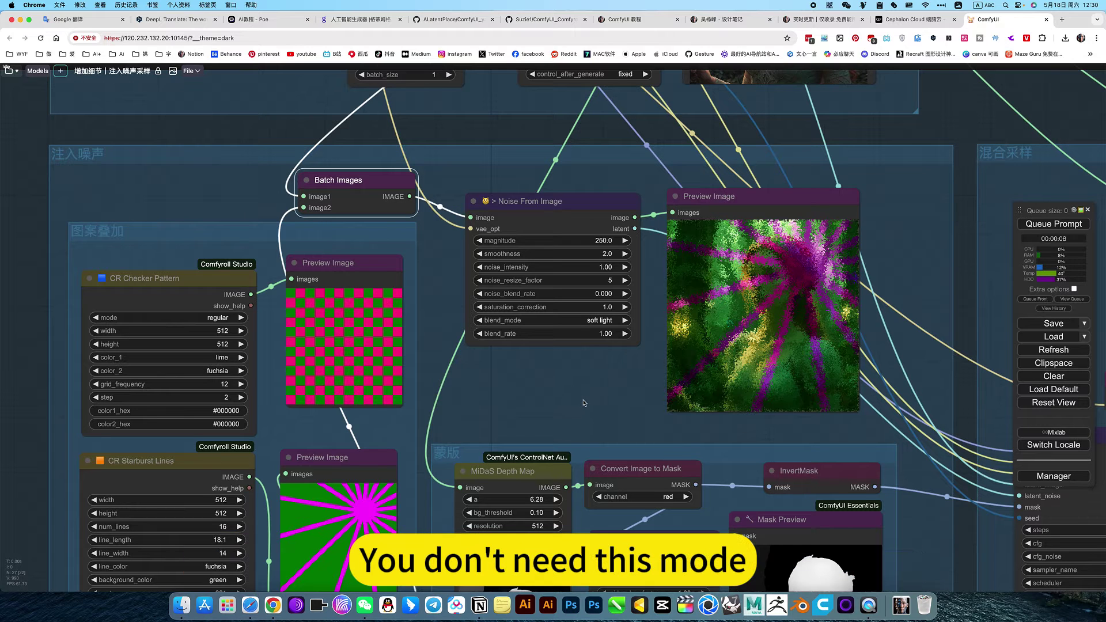
pyautogui.moveTo(583, 388); pyautogui.dragTo(524, 396)
pyautogui.click(545, 327)
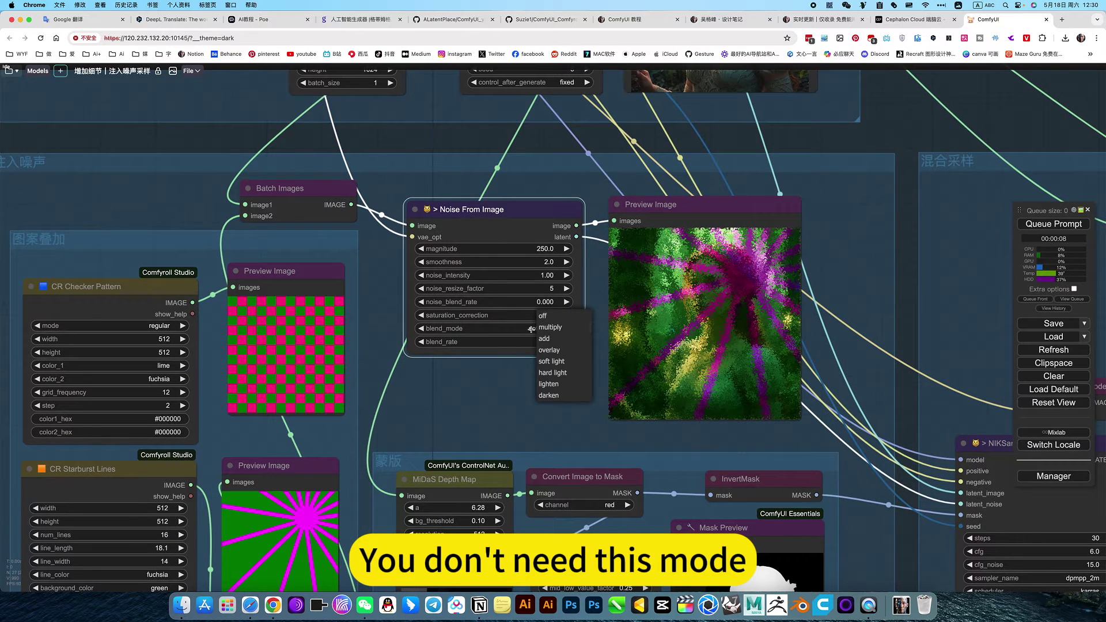
pyautogui.click(544, 316)
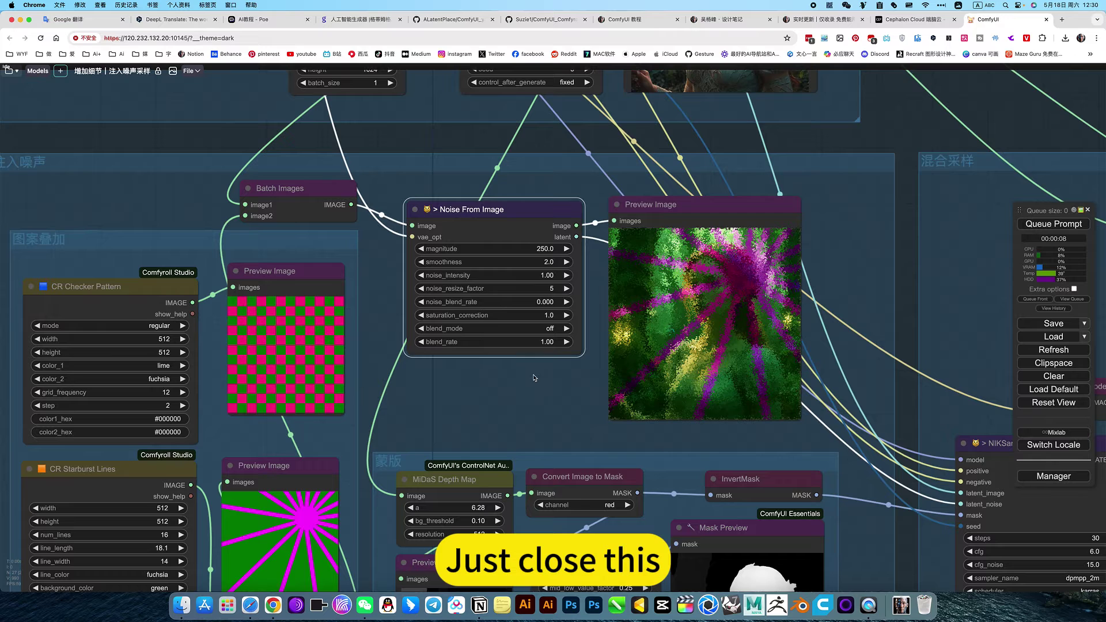
pyautogui.click(558, 326)
pyautogui.click(502, 370)
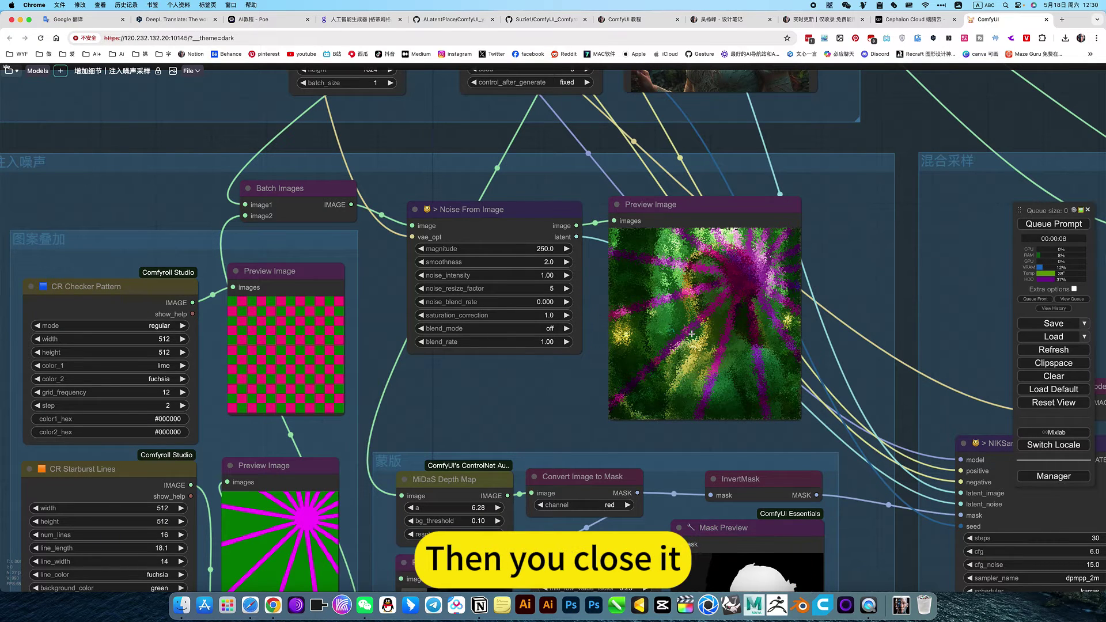
pyautogui.click(562, 328)
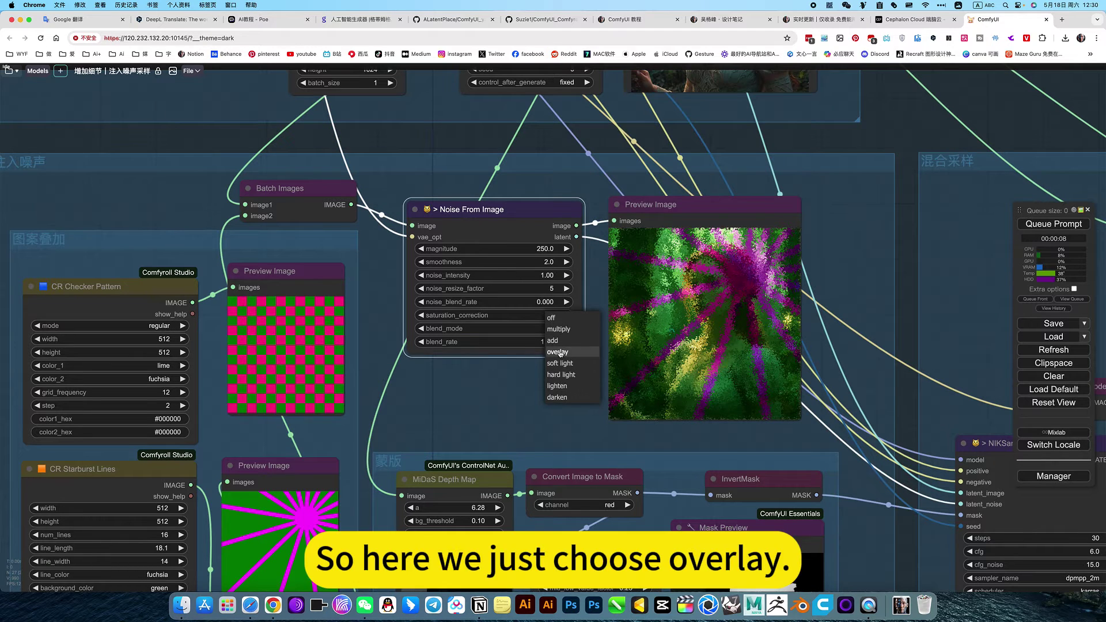
pyautogui.click(556, 352)
pyautogui.click(547, 384)
pyautogui.moveTo(570, 387); pyautogui.dragTo(623, 394)
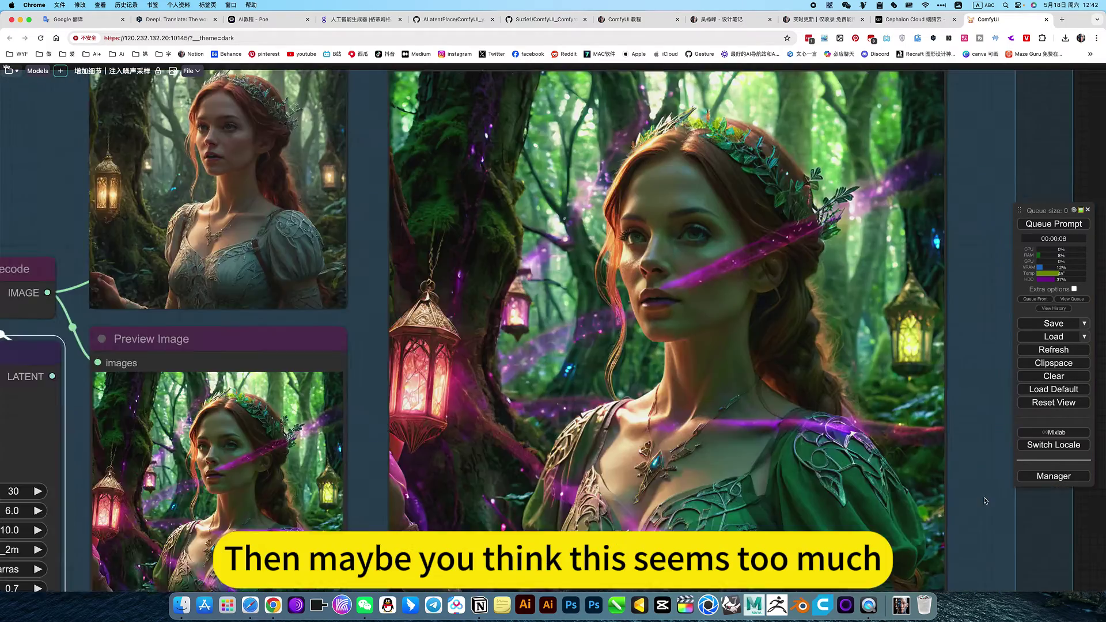
# Set Noise From Image smoothness to 1.0 and queue the workflow.
pyautogui.scroll(-5, 995, 507)
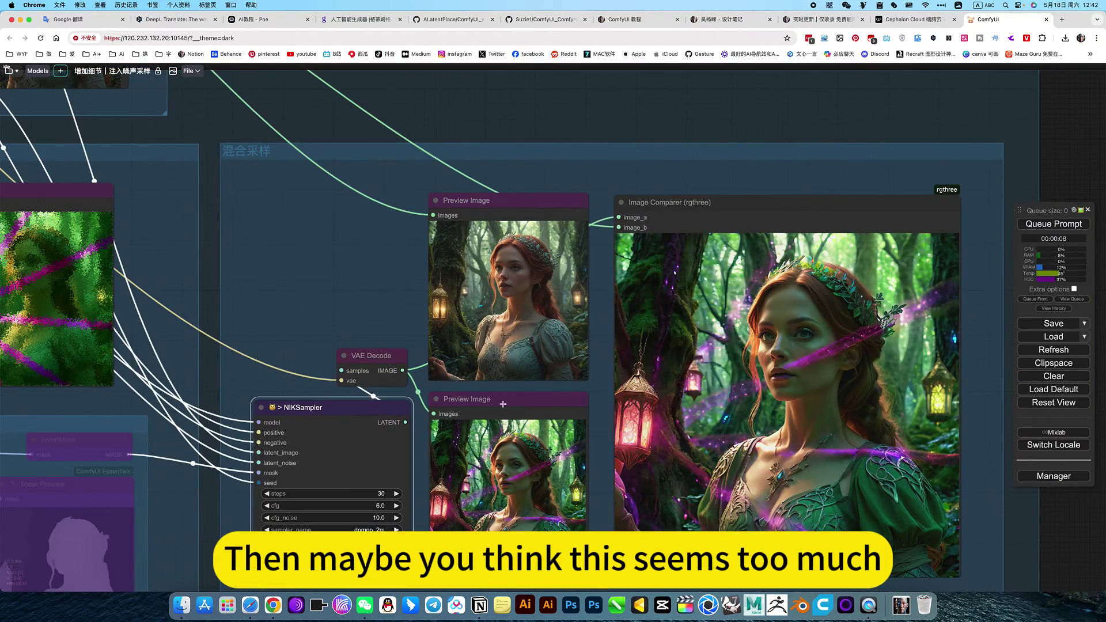
pyautogui.hscroll(-10, 290, 263)
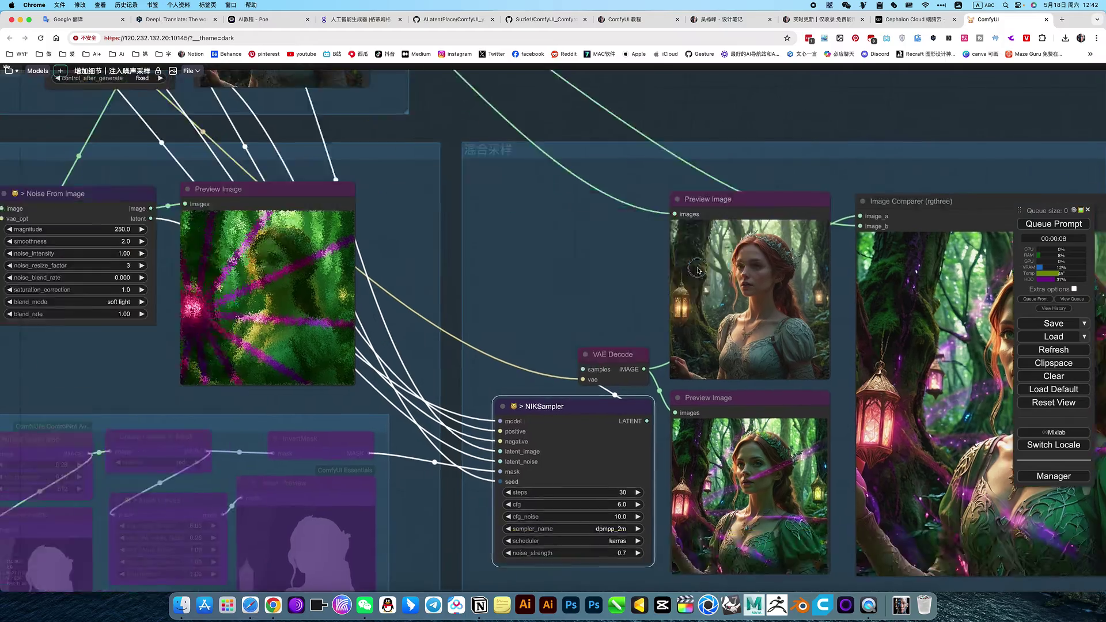
pyautogui.scroll(6, 490, 299)
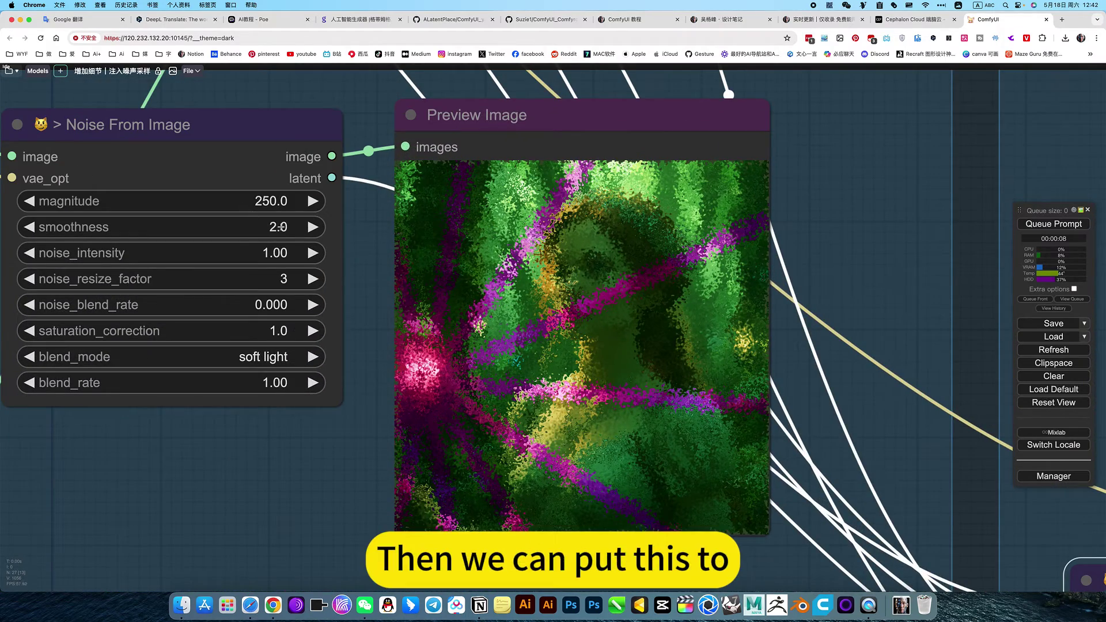
pyautogui.click(276, 228)
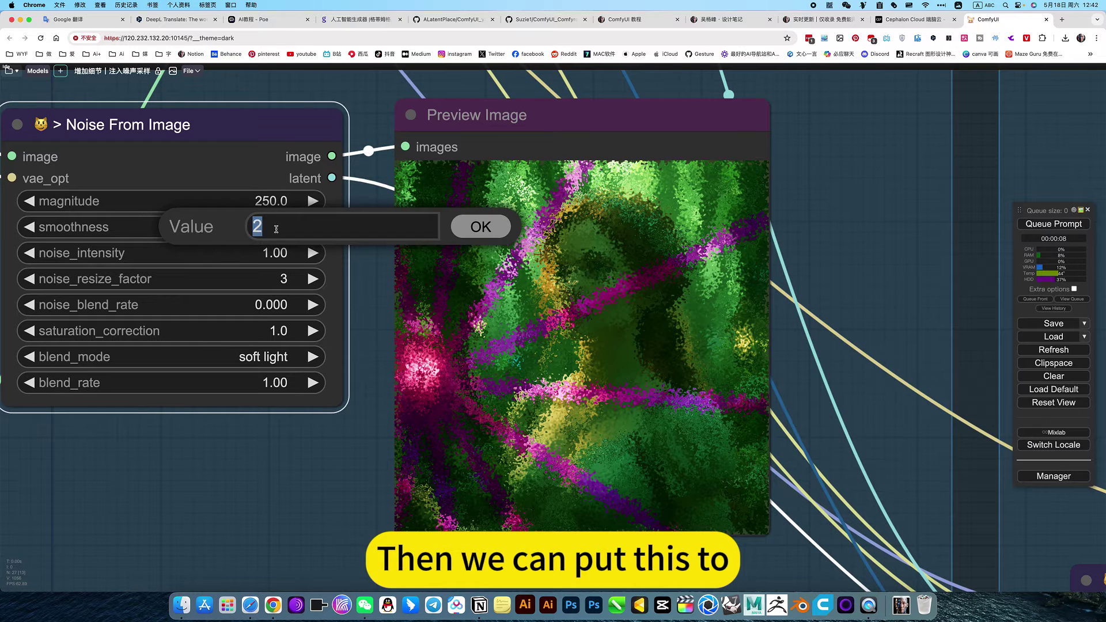
pyautogui.write('1')
pyautogui.press('Return')
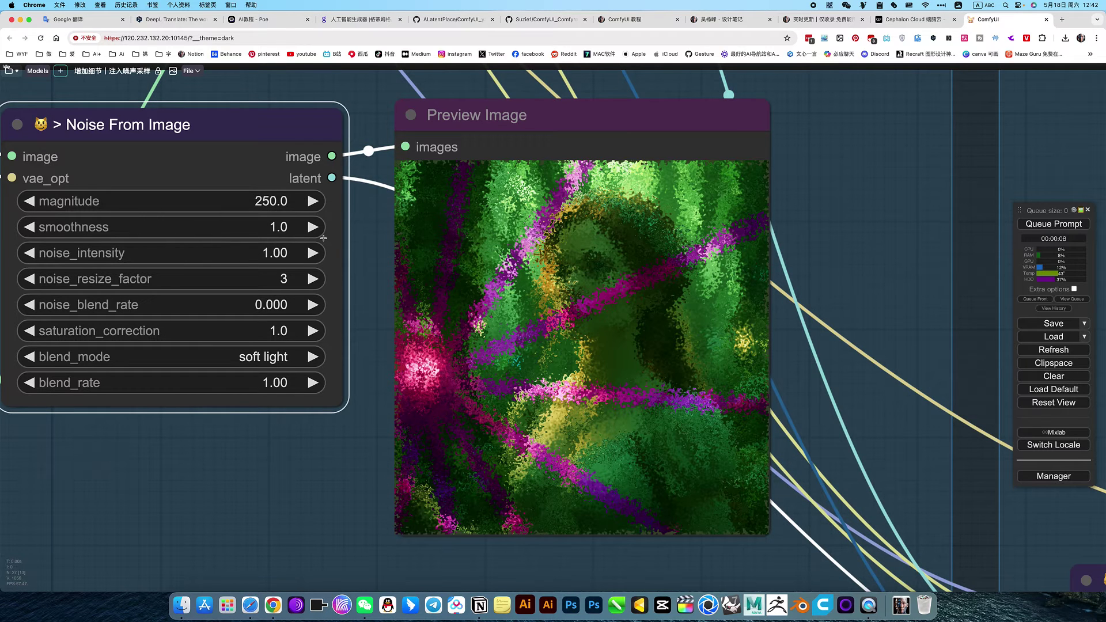
pyautogui.click(1056, 225)
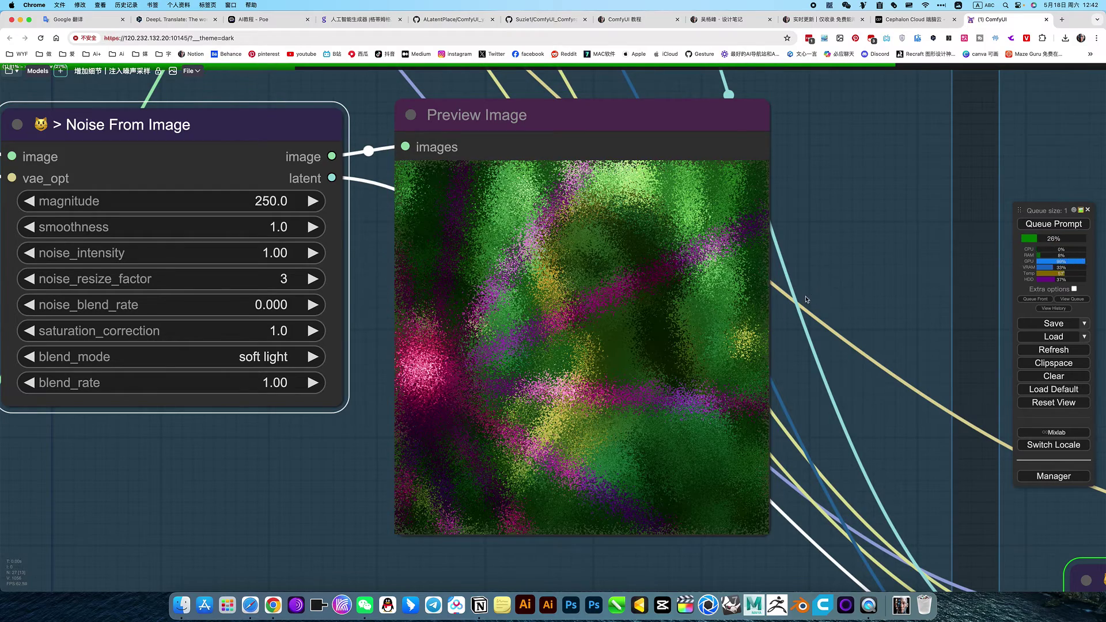
# Pan to the Image Comparer to view the butterfly-and-sparkle fairy, then back to the noise preview.
pyautogui.moveTo(909, 270); pyautogui.dragTo(414, 180)
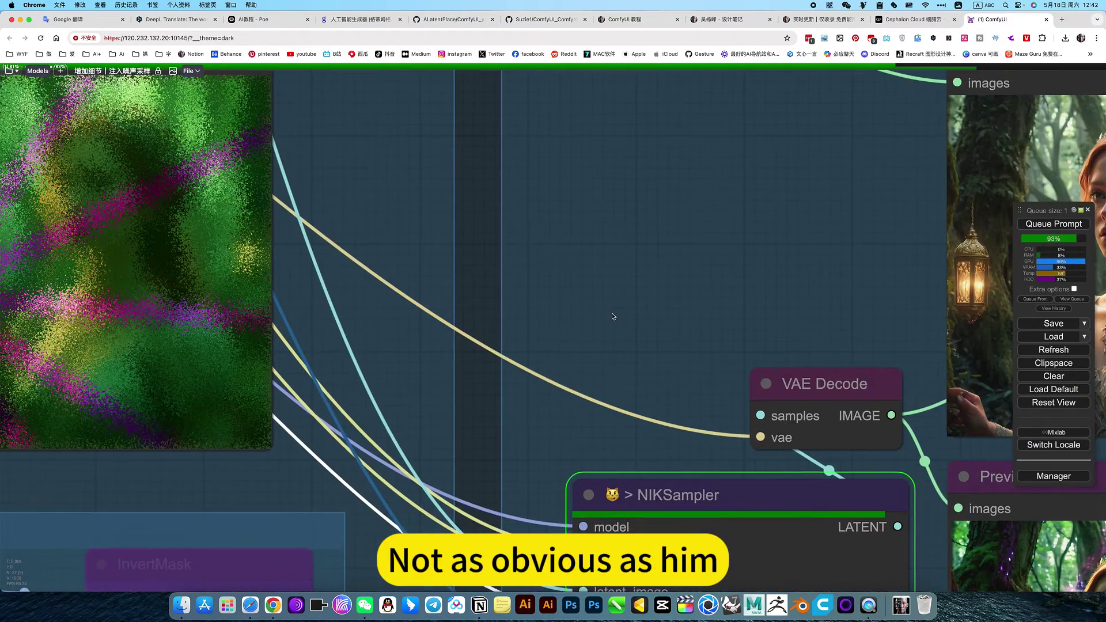
pyautogui.scroll(-4, 612, 316)
pyautogui.hscroll(7, 518, 232)
pyautogui.scroll(-3, 519, 232)
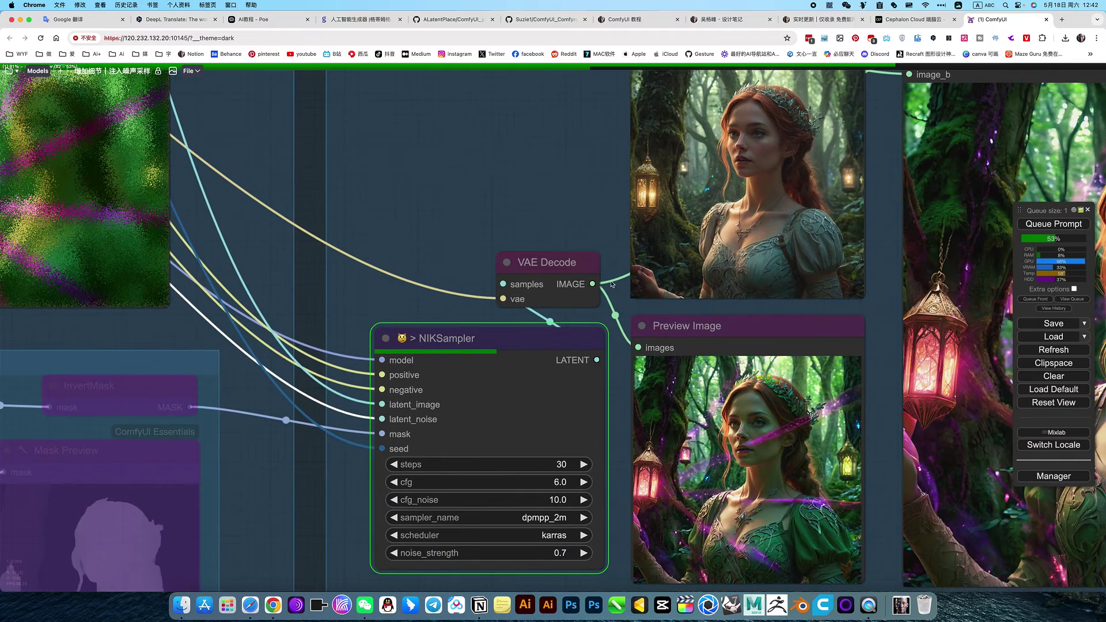
pyautogui.moveTo(522, 198); pyautogui.dragTo(387, 151)
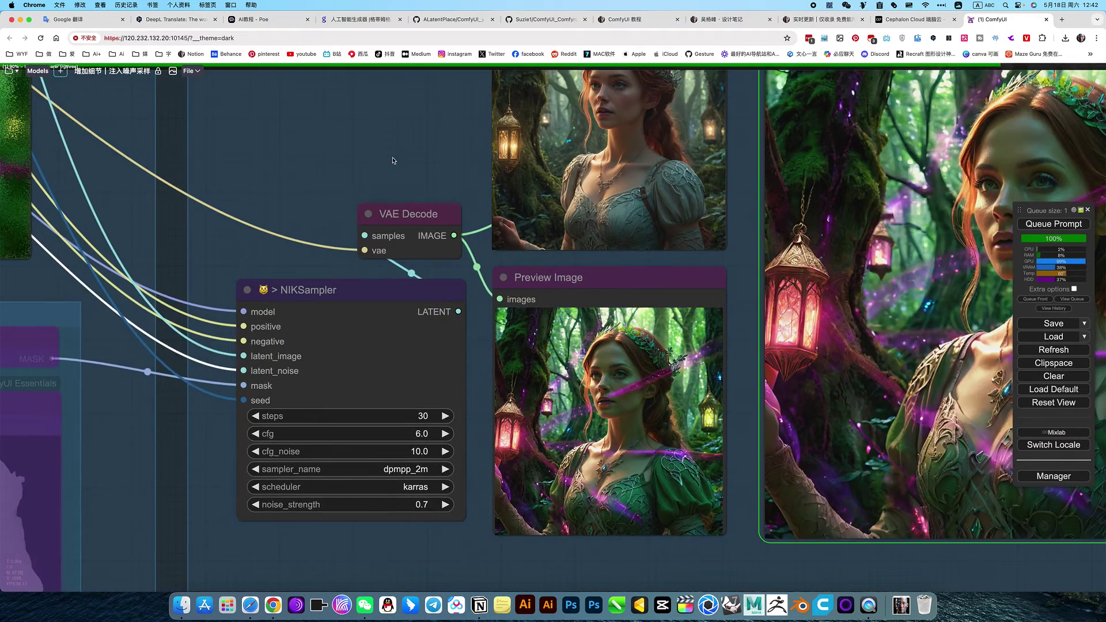
pyautogui.scroll(-2, 389, 162)
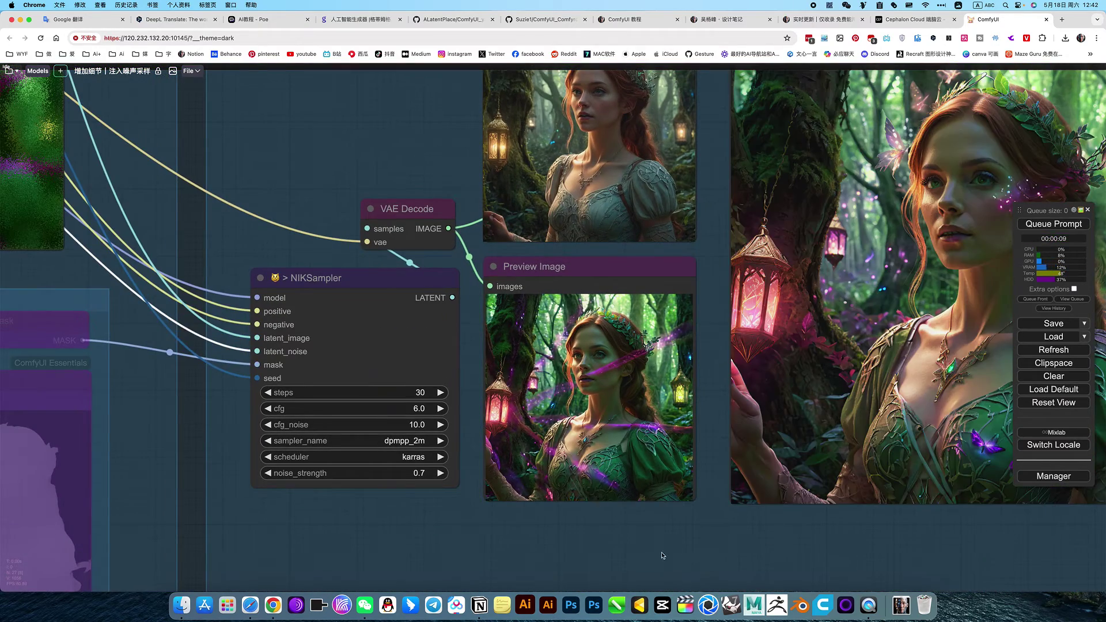
pyautogui.moveTo(649, 530); pyautogui.dragTo(412, 562)
pyautogui.moveTo(972, 409); pyautogui.dragTo(961, 457)
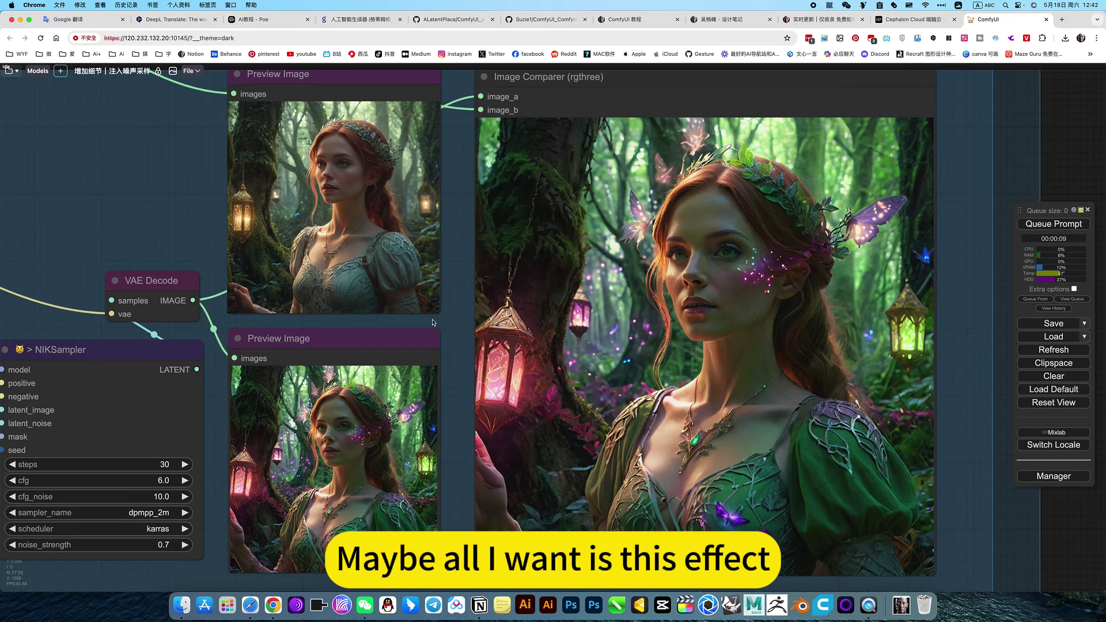
pyautogui.moveTo(131, 208); pyautogui.dragTo(844, 282)
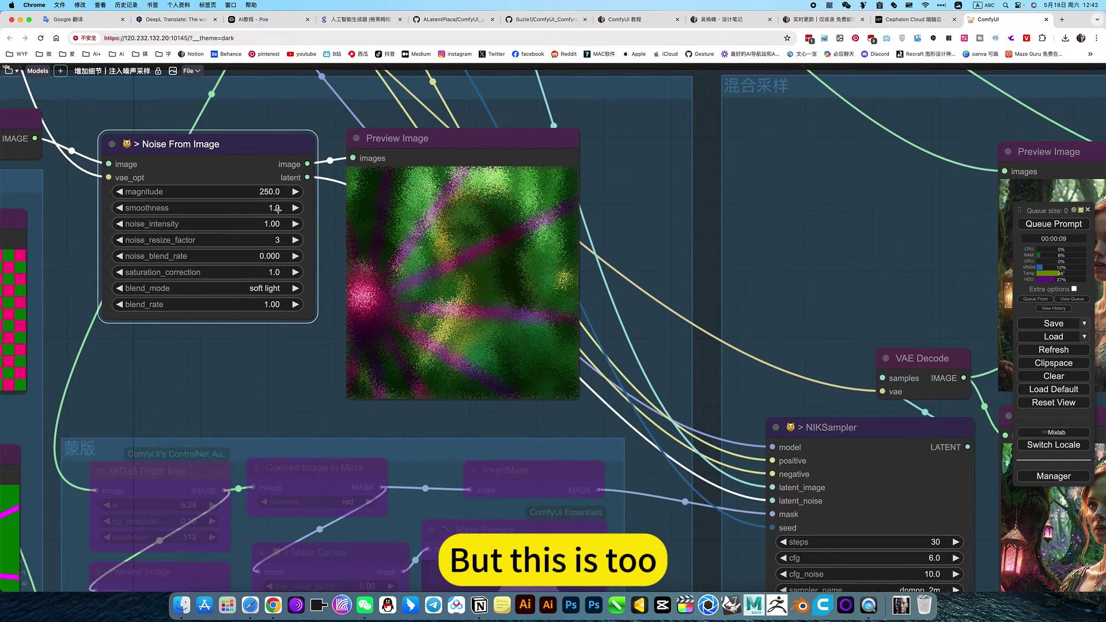
# Set Noise From Image smoothness to 1.5, render, and check the magenta-streaked fairy in the comparer.
pyautogui.click(277, 208)
pyautogui.write('1.')
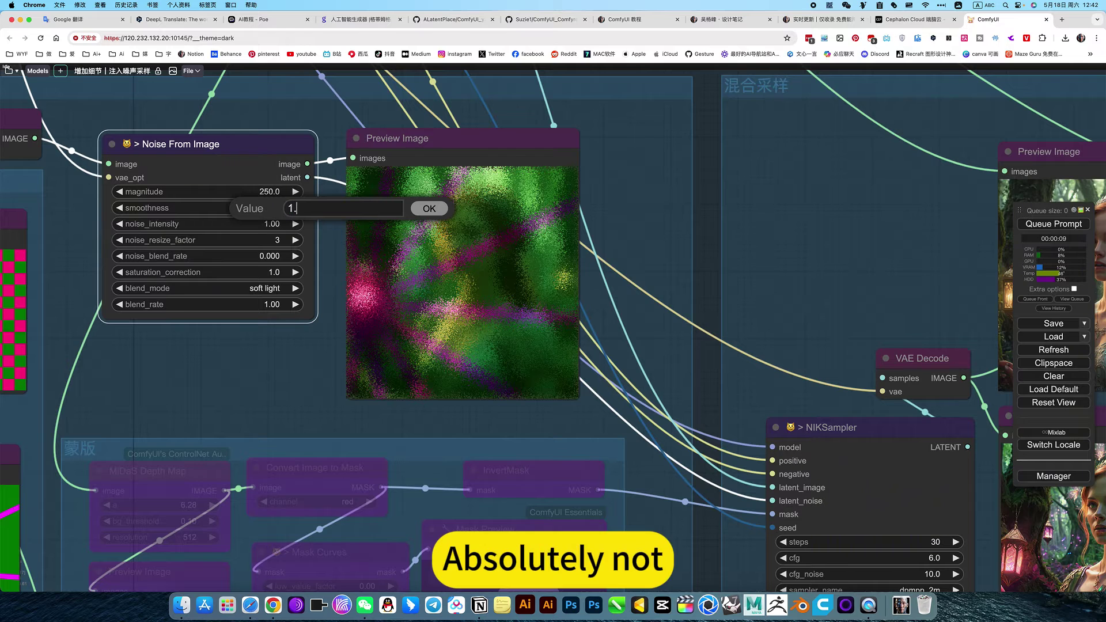
pyautogui.write('5')
pyautogui.press('Return')
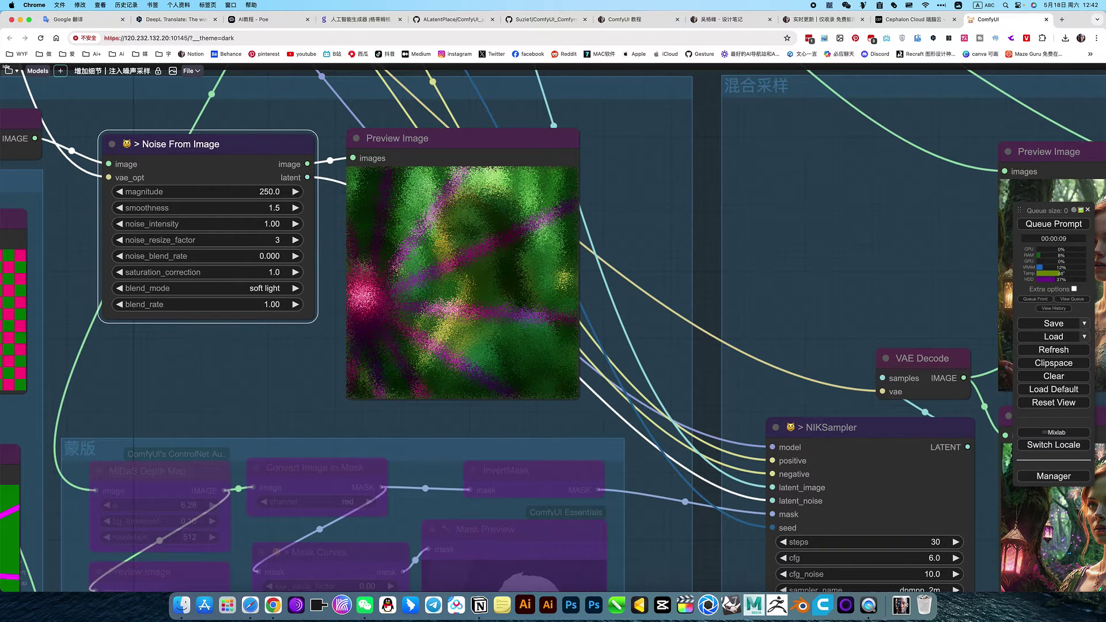
pyautogui.click(1062, 224)
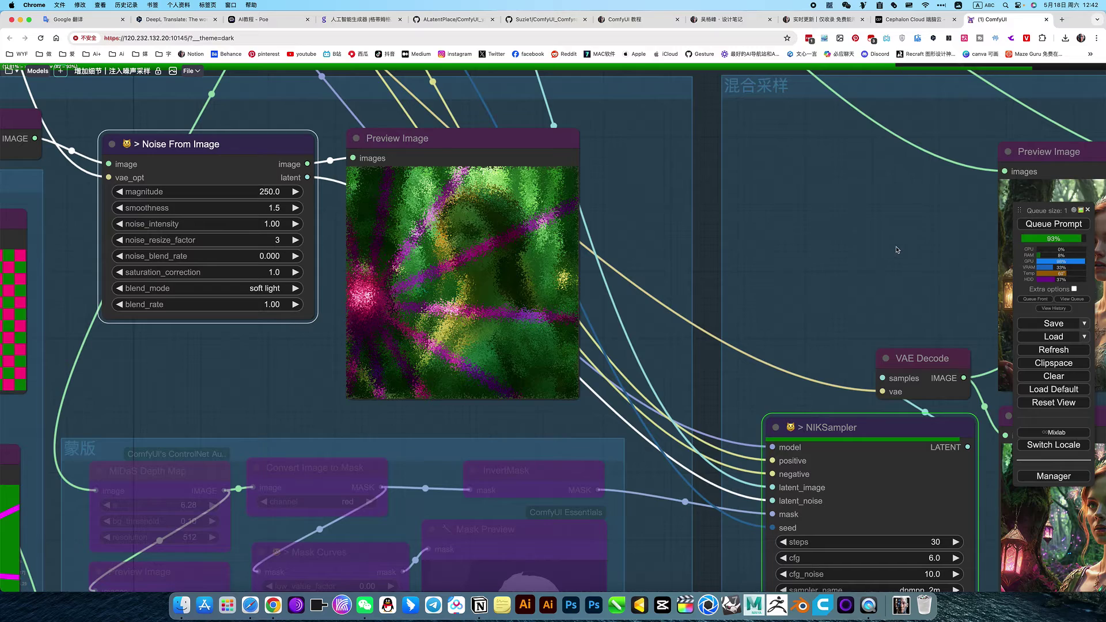
pyautogui.moveTo(844, 239); pyautogui.dragTo(305, 141)
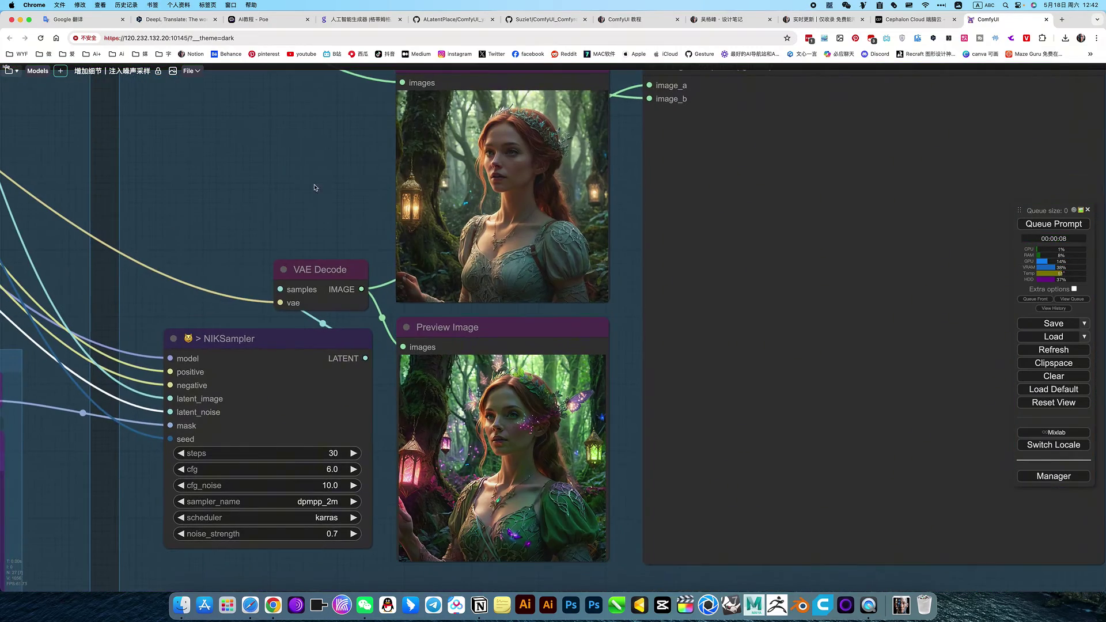
pyautogui.moveTo(279, 175); pyautogui.dragTo(254, 168)
pyautogui.scroll(-4, 267, 173)
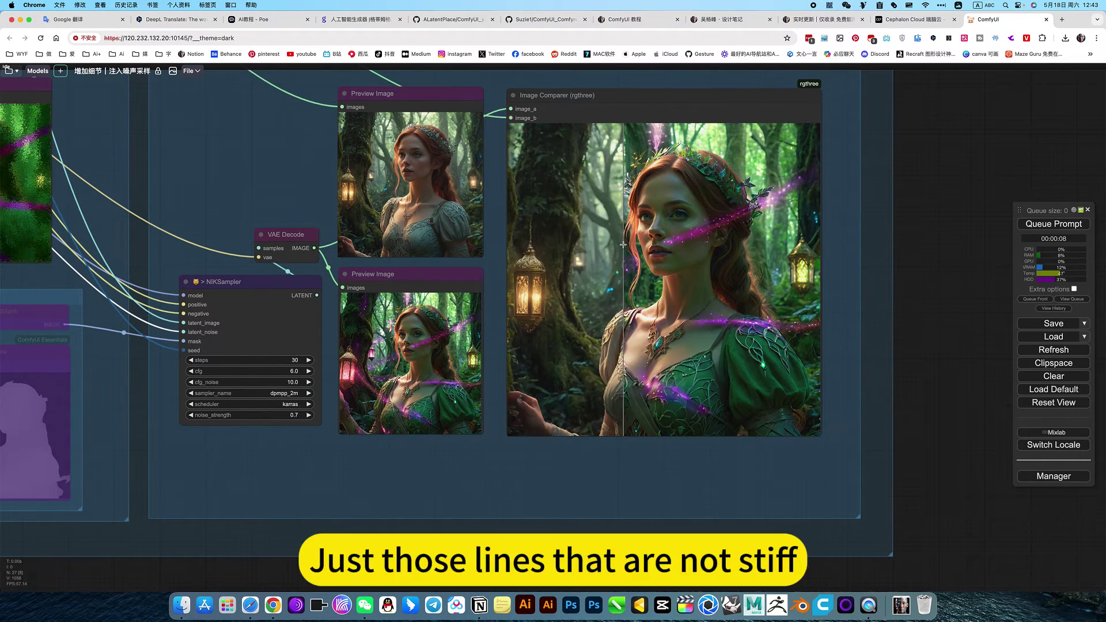
pyautogui.scroll(3, 650, 255)
pyautogui.scroll(-1, 753, 260)
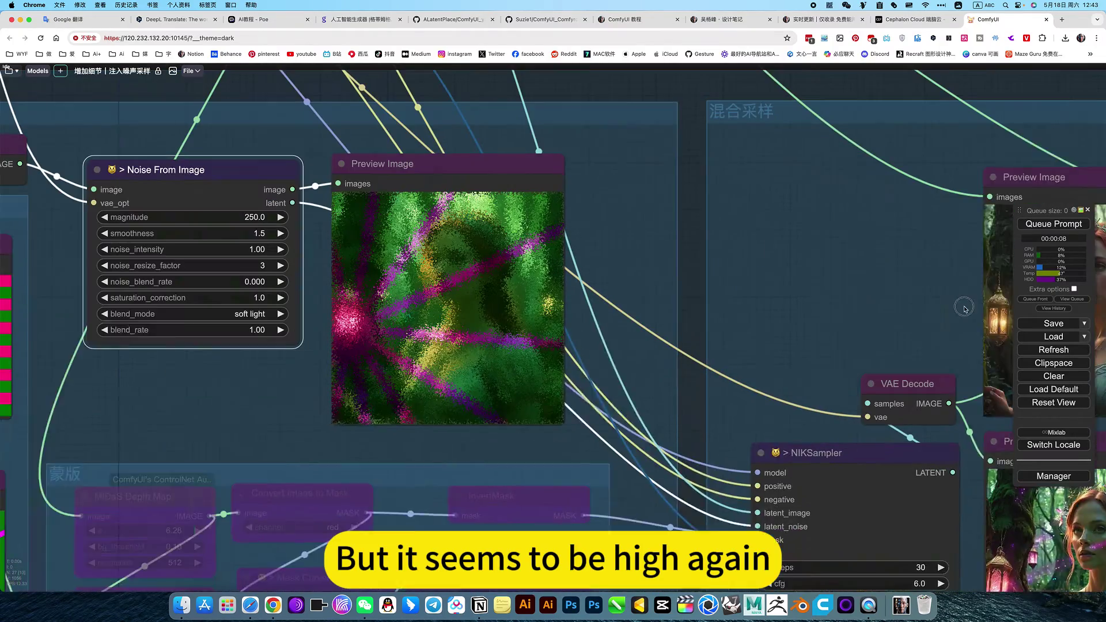
# Change the noise smoothness to 1.2, render, and review the finer sparkles in the comparer.
pyautogui.moveTo(327, 261); pyautogui.dragTo(378, 270)
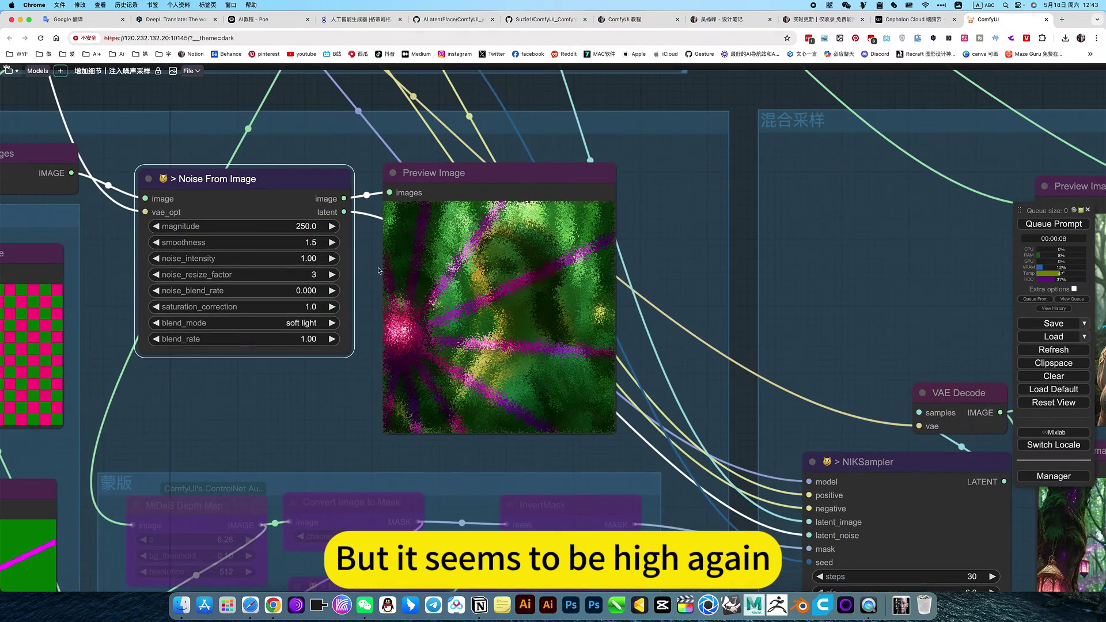
pyautogui.click(319, 243)
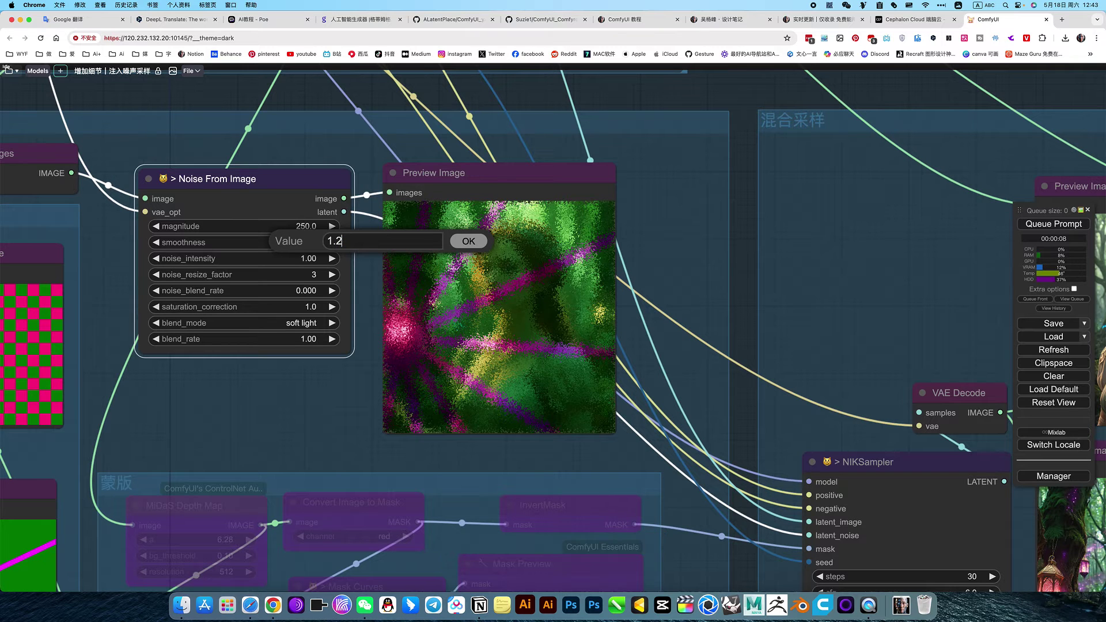
pyautogui.press('Return')
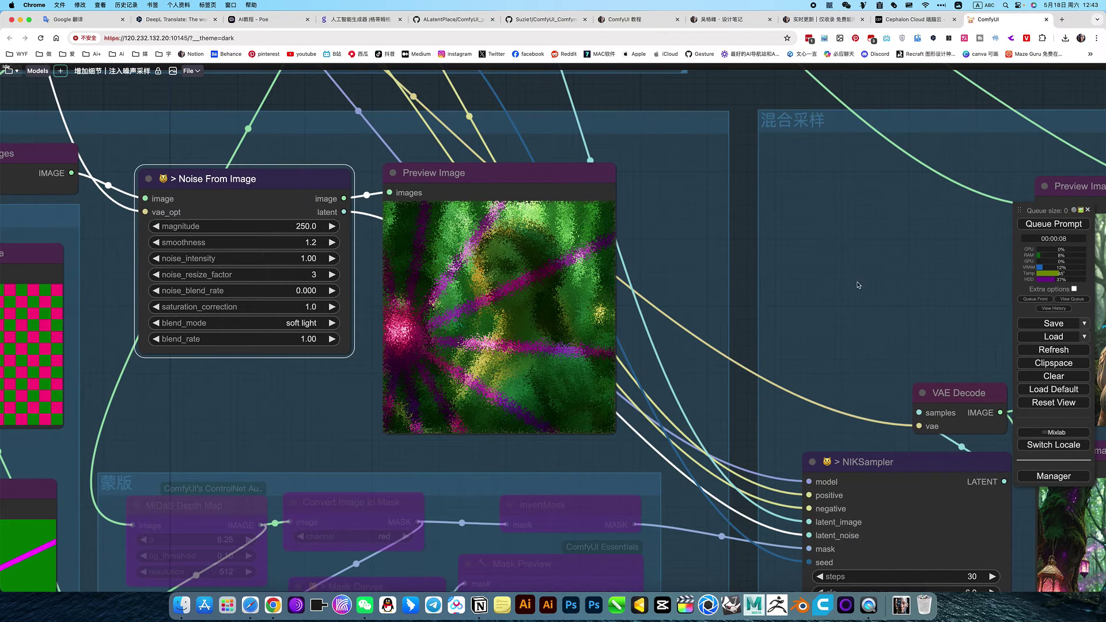
pyautogui.moveTo(858, 285); pyautogui.dragTo(339, 152)
pyautogui.click(1054, 224)
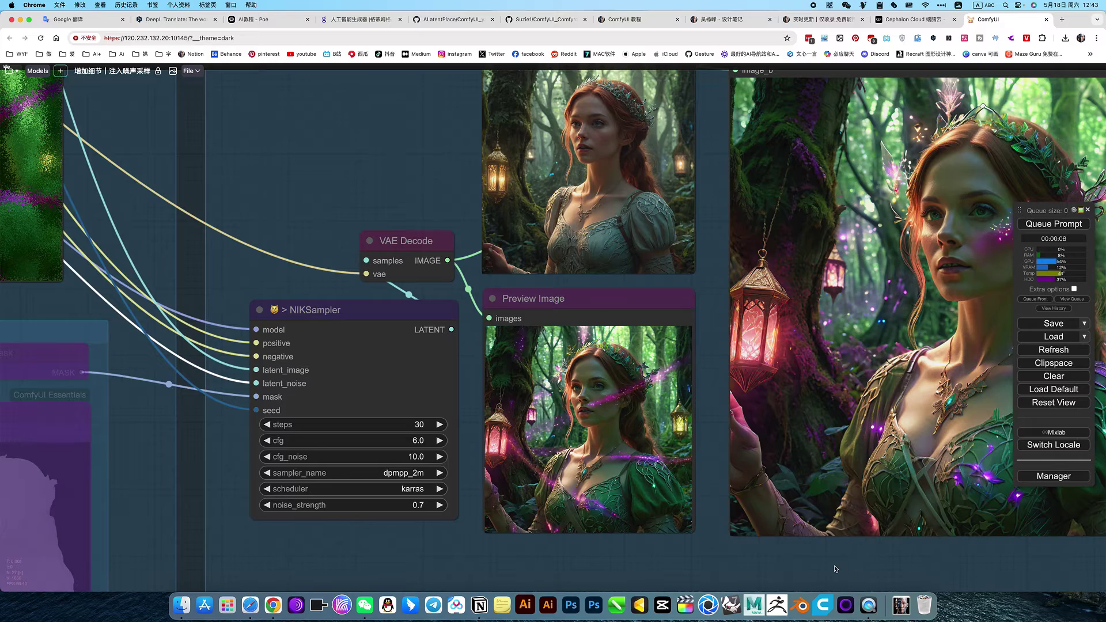
pyautogui.hscroll(5, 822, 567)
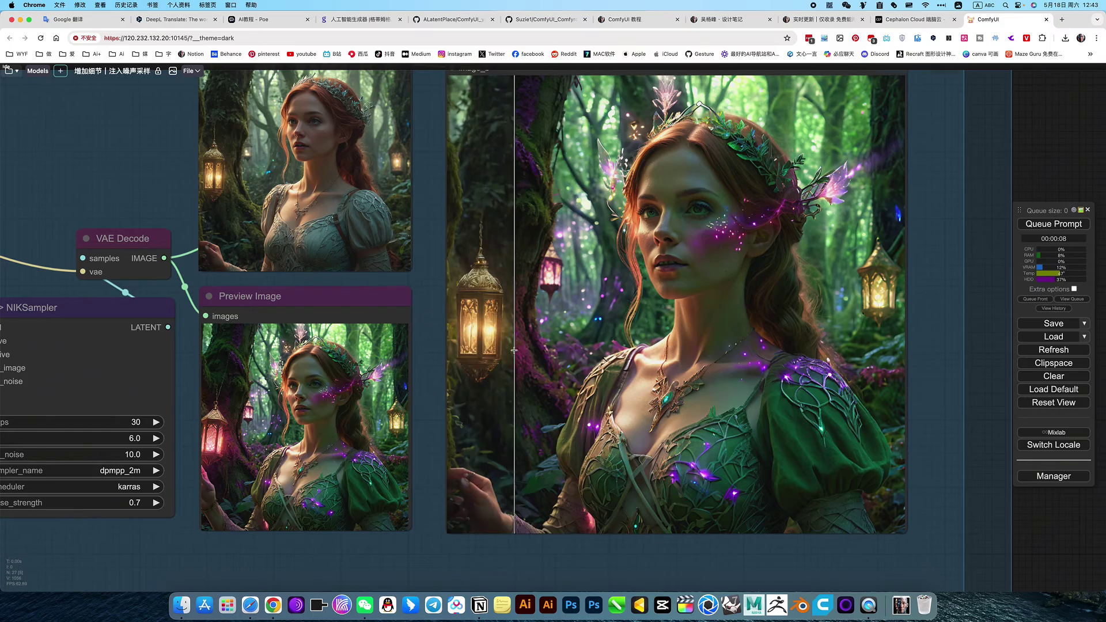
pyautogui.scroll(-5, 497, 353)
pyautogui.hscroll(-5, 207, 205)
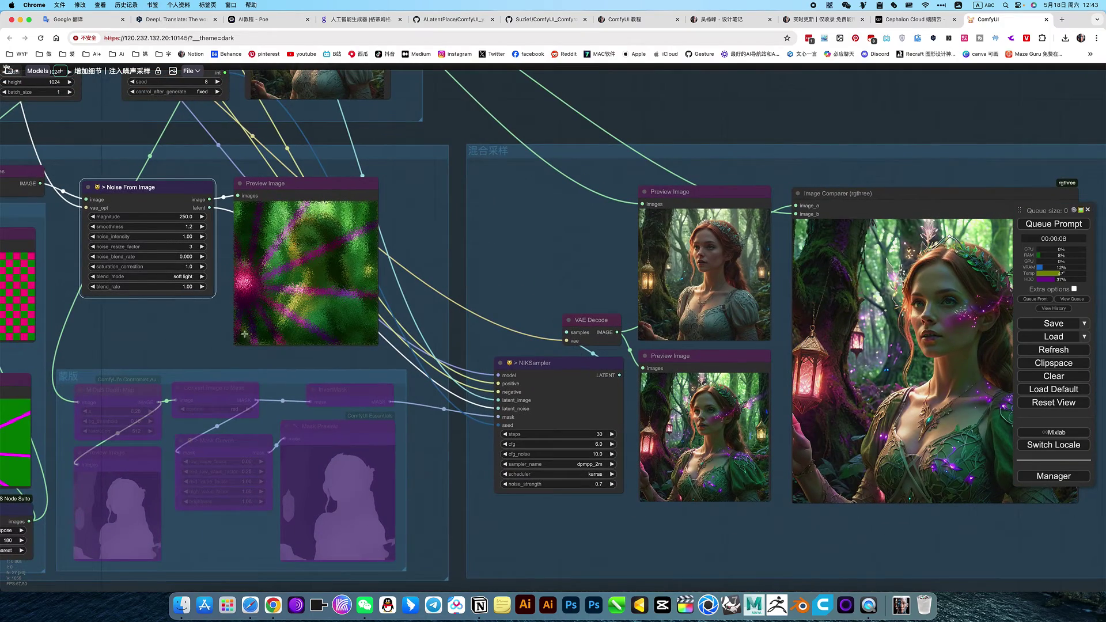
pyautogui.hscroll(5, 550, 251)
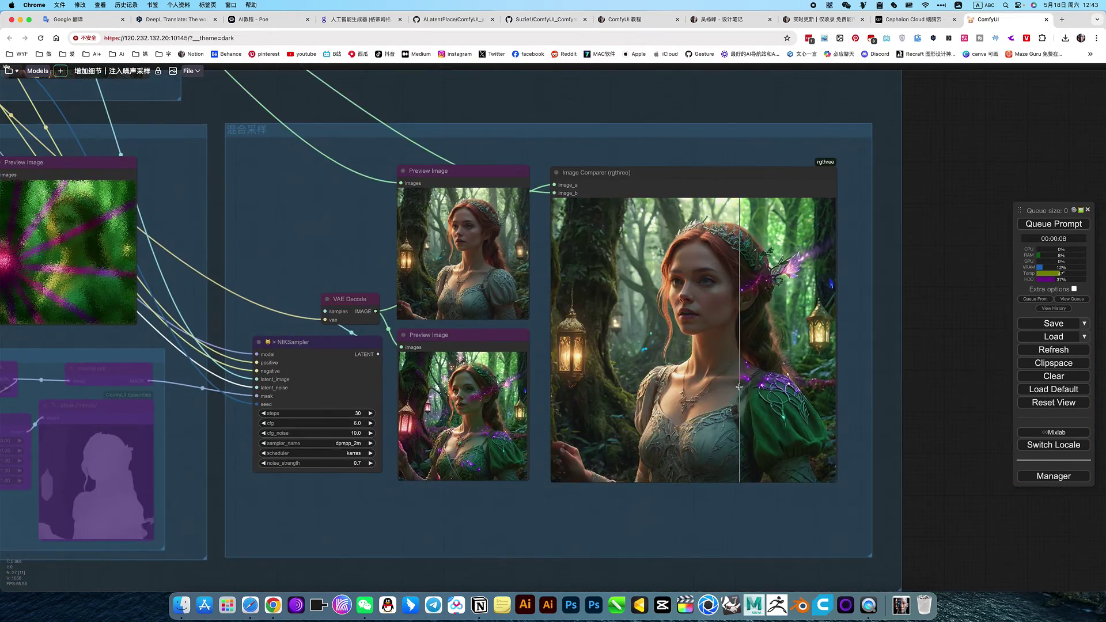
pyautogui.scroll(5, 739, 386)
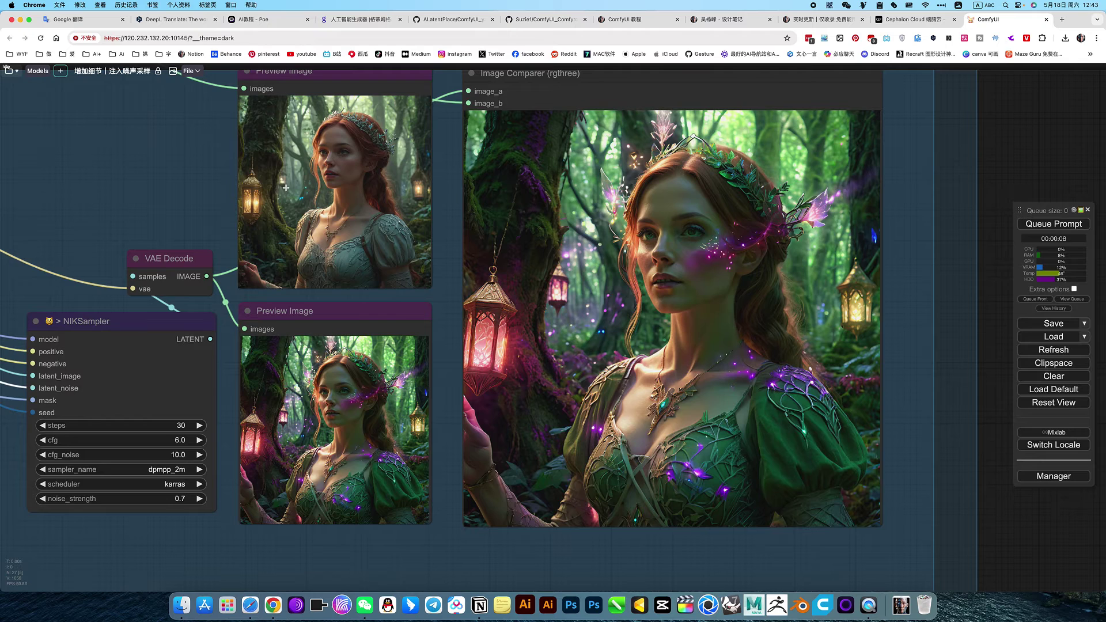
# Set the mask group's nodes to Always so its depth mask feeds NIKSampler again.
pyautogui.hscroll(-10, 357, 200)
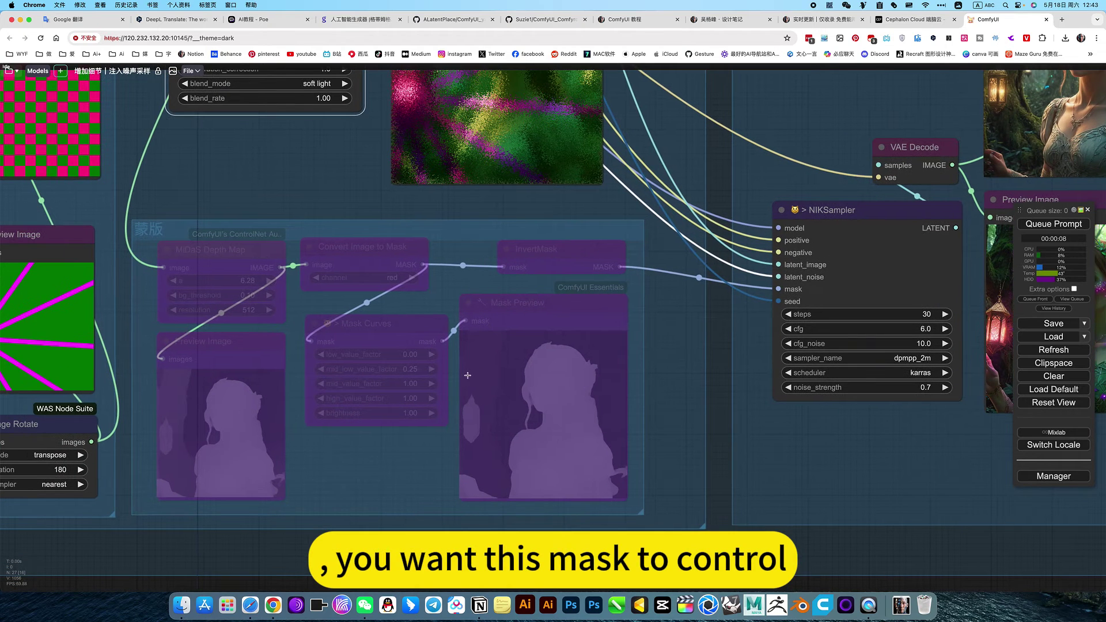
pyautogui.rightClick(468, 240)
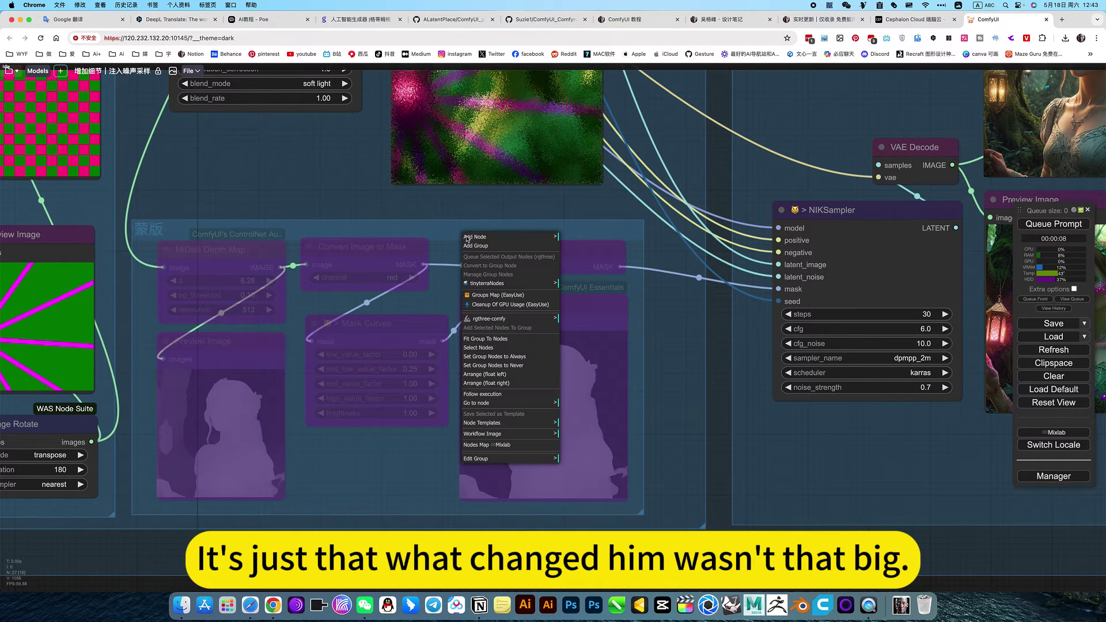
pyautogui.click(502, 356)
pyautogui.hscroll(10, 835, 452)
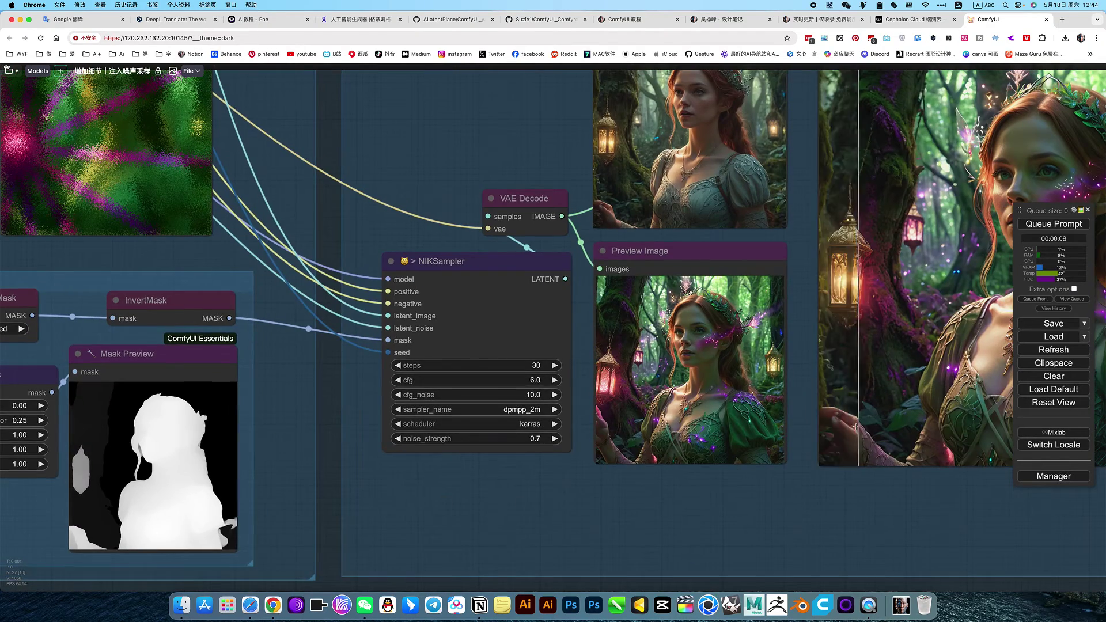
# Render the masked portrait, review it in the comparer, and bring the Mask Curves nodes into view.
pyautogui.hscroll(3, 557, 527)
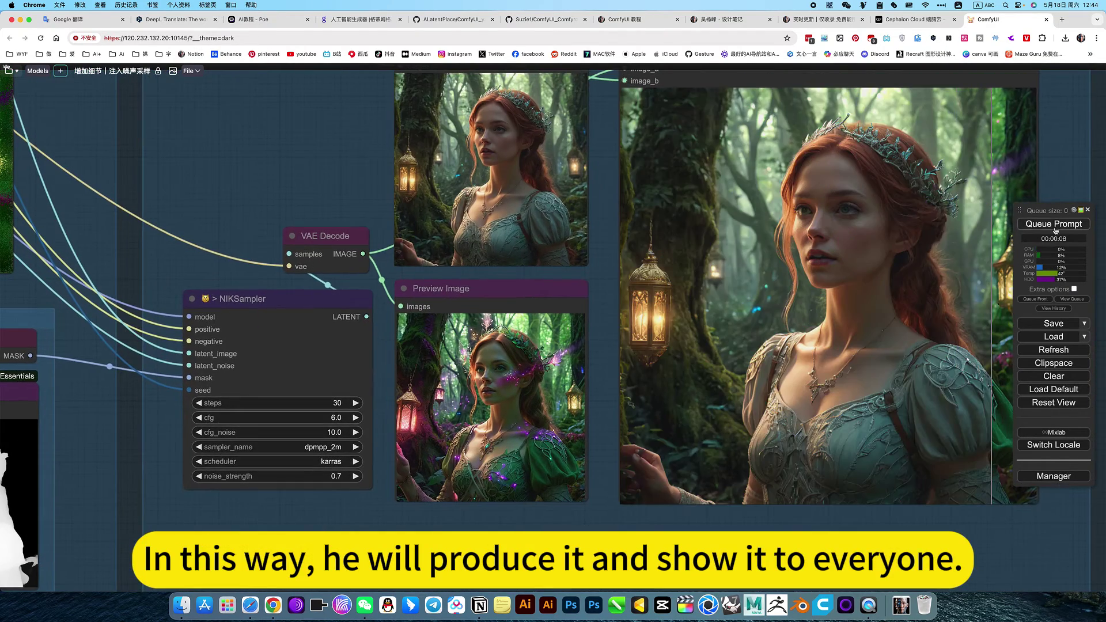
pyautogui.click(1054, 224)
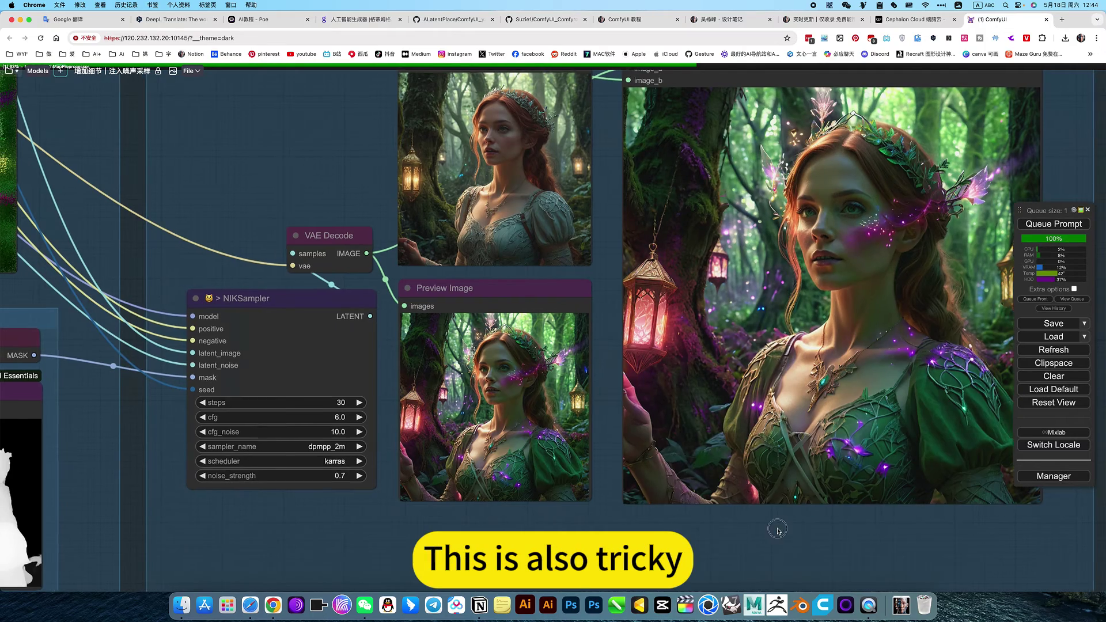
pyautogui.hscroll(-3, 784, 527)
pyautogui.hscroll(5, 792, 527)
pyautogui.hscroll(-10, 250, 380)
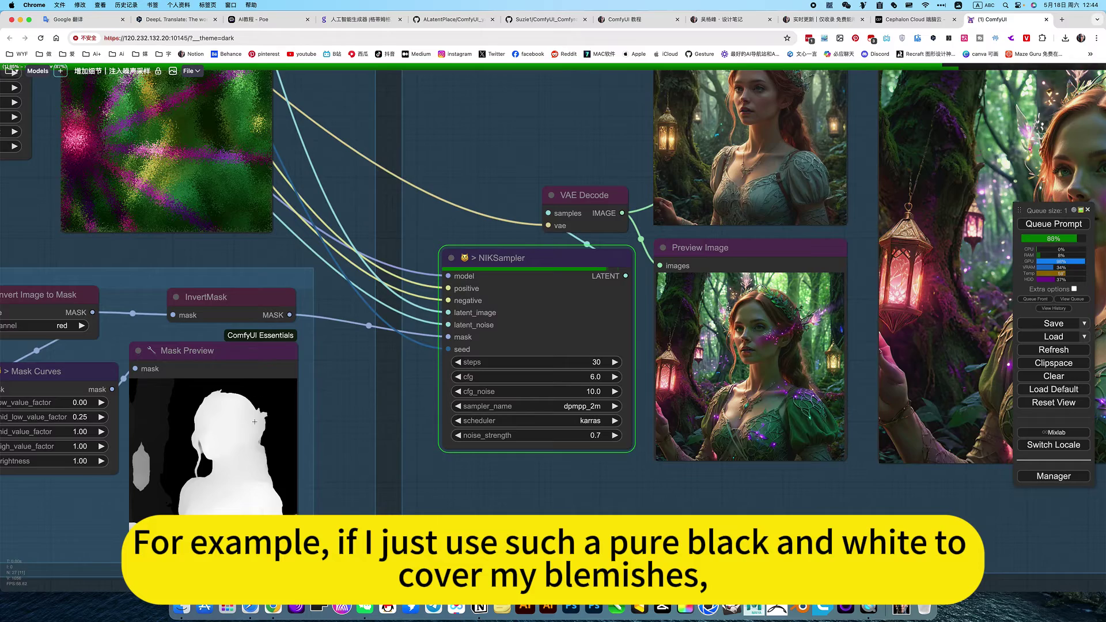
pyautogui.scroll(1, 266, 422)
pyautogui.hscroll(10, 783, 495)
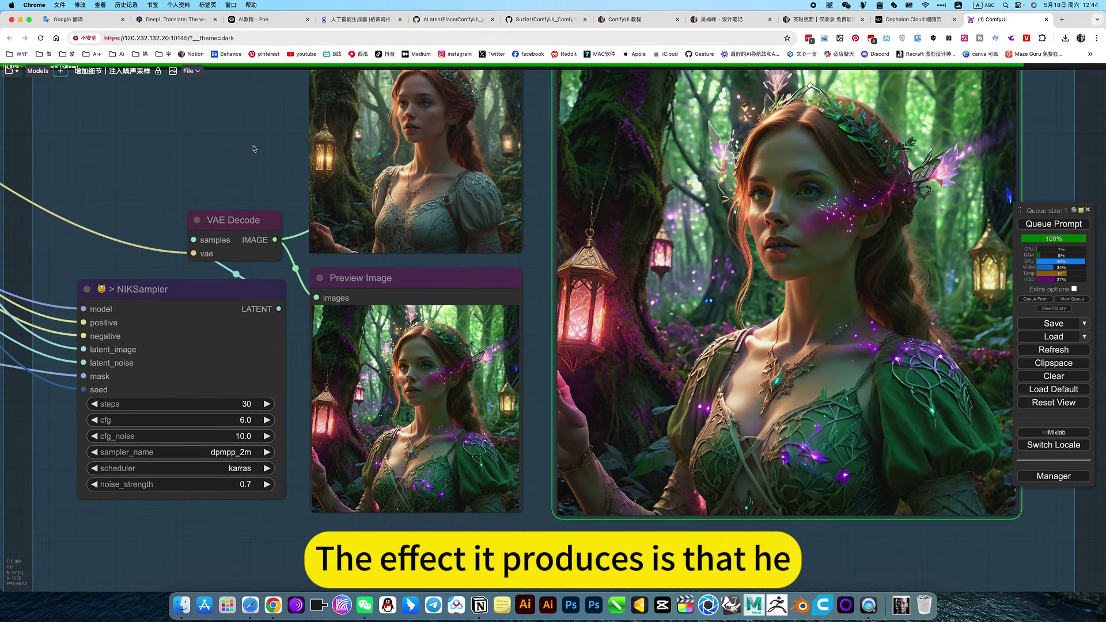
pyautogui.scroll(2, 247, 195)
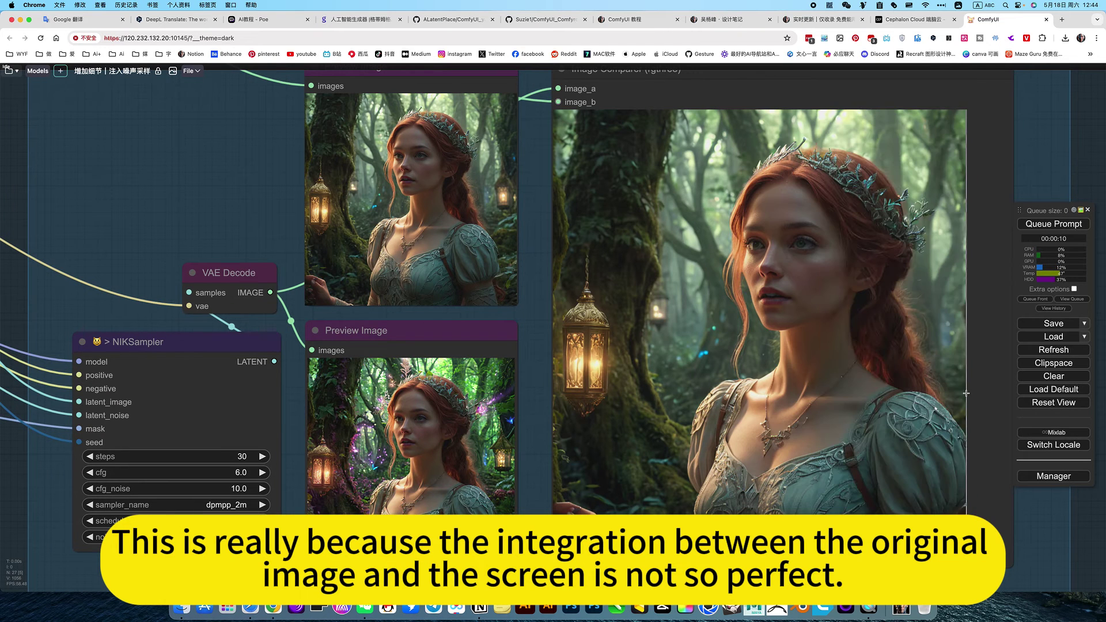
pyautogui.scroll(1, 1037, 522)
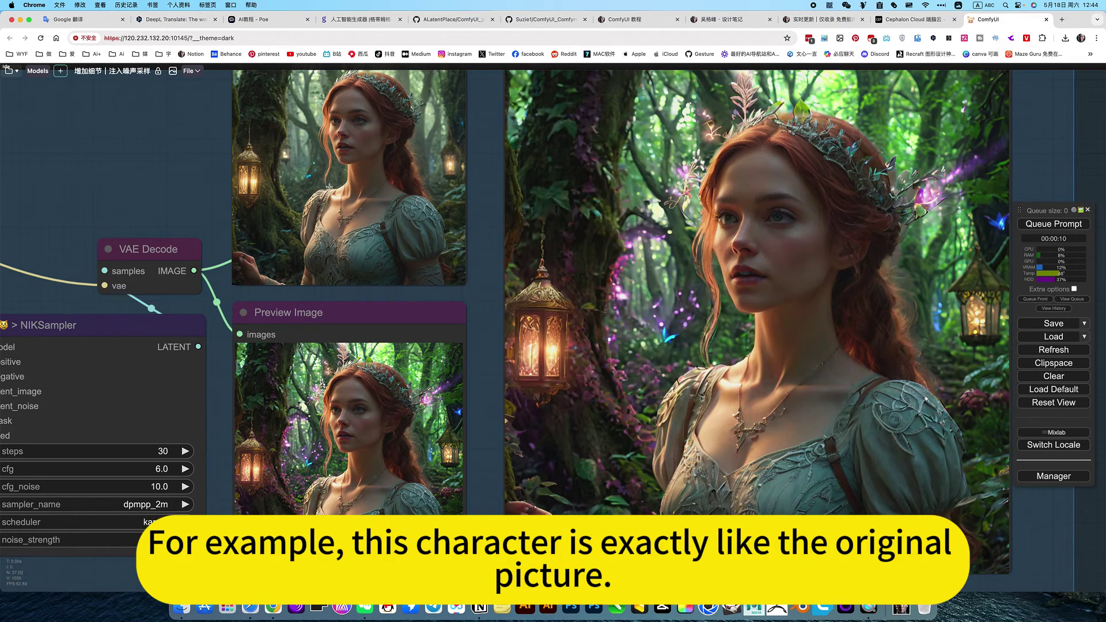
pyautogui.moveTo(106, 167); pyautogui.dragTo(660, 119)
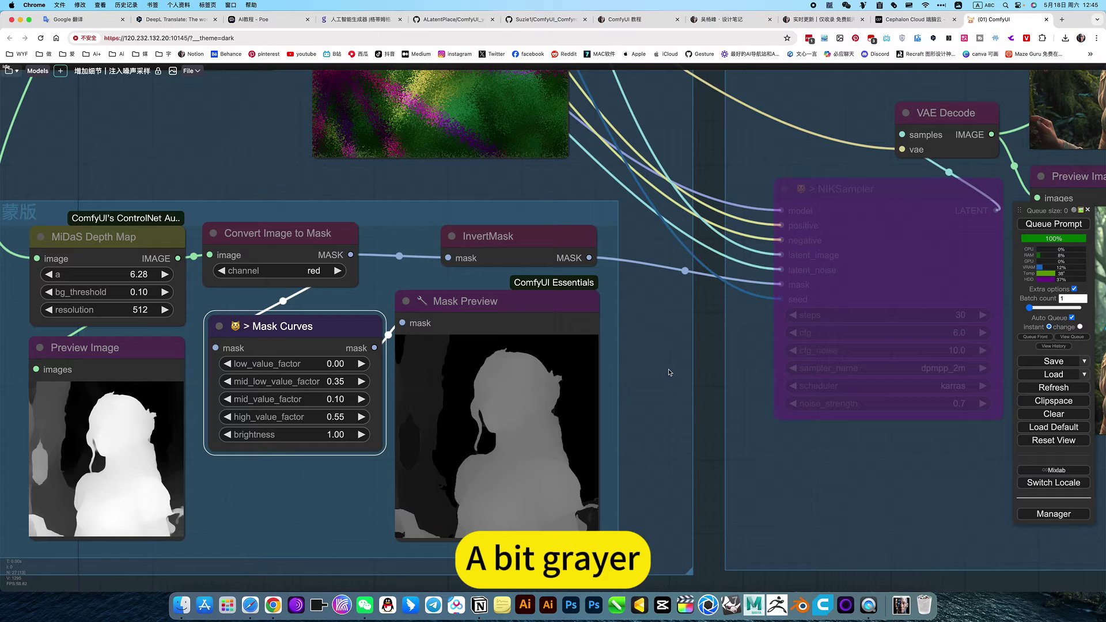
# Un-bypass NIKSampler, turn off auto re-queueing, and view the greyer-mask render in the comparer.
pyautogui.click(678, 408)
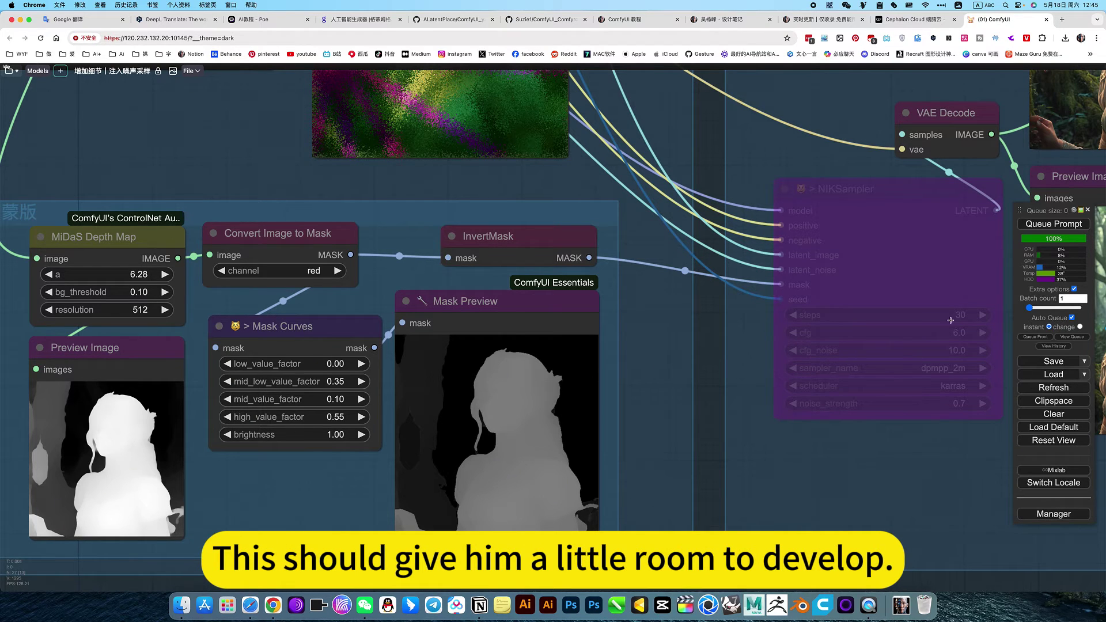
pyautogui.rightClick(903, 234)
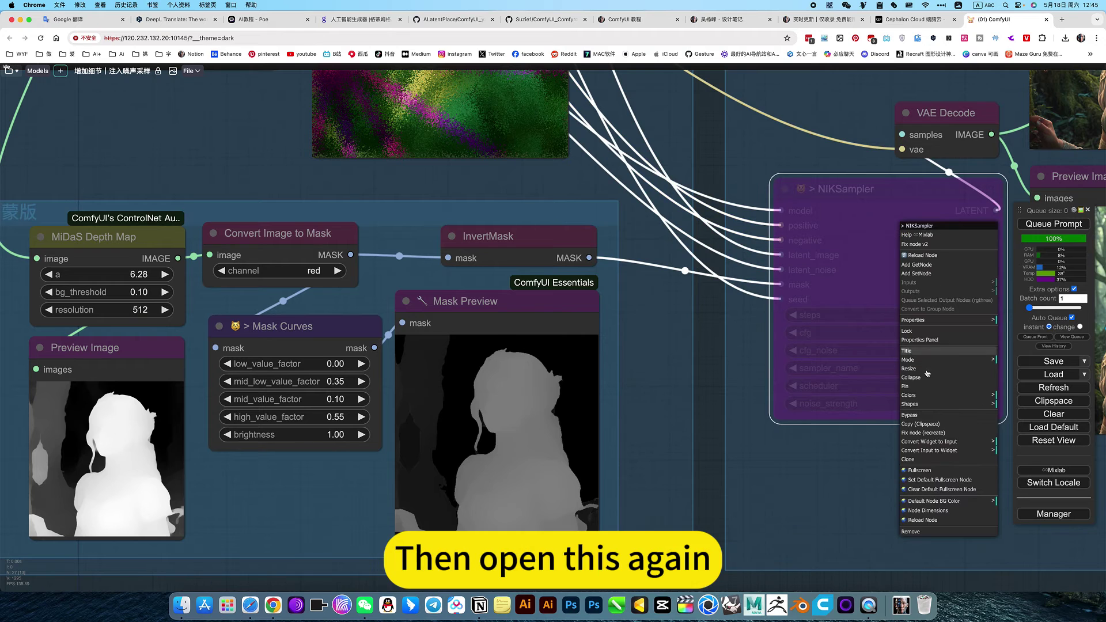
pyautogui.click(913, 415)
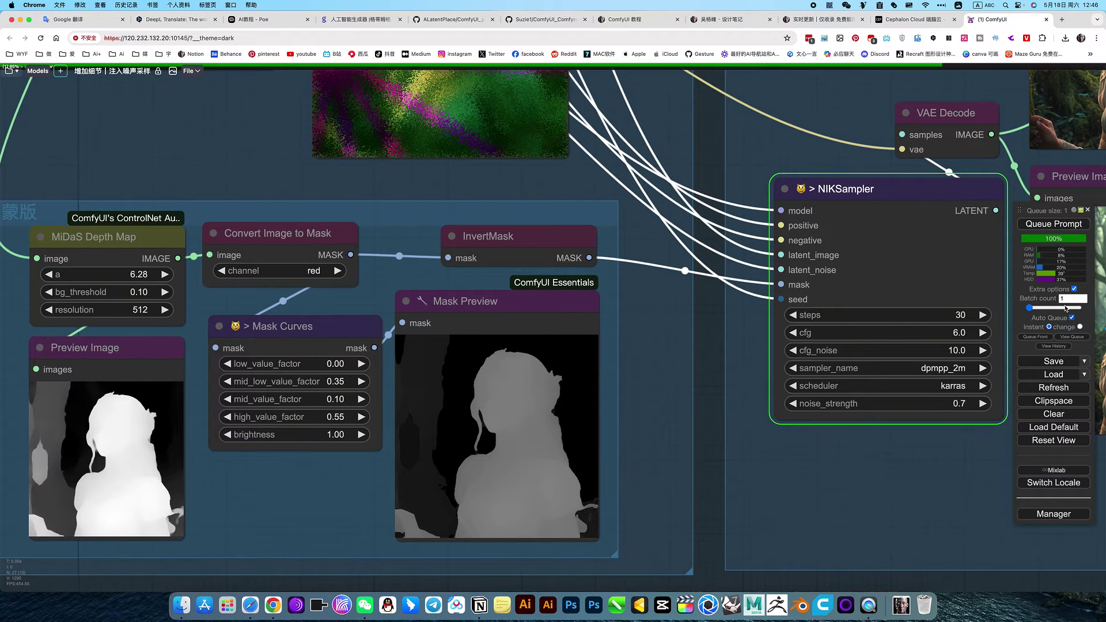
pyautogui.click(1074, 289)
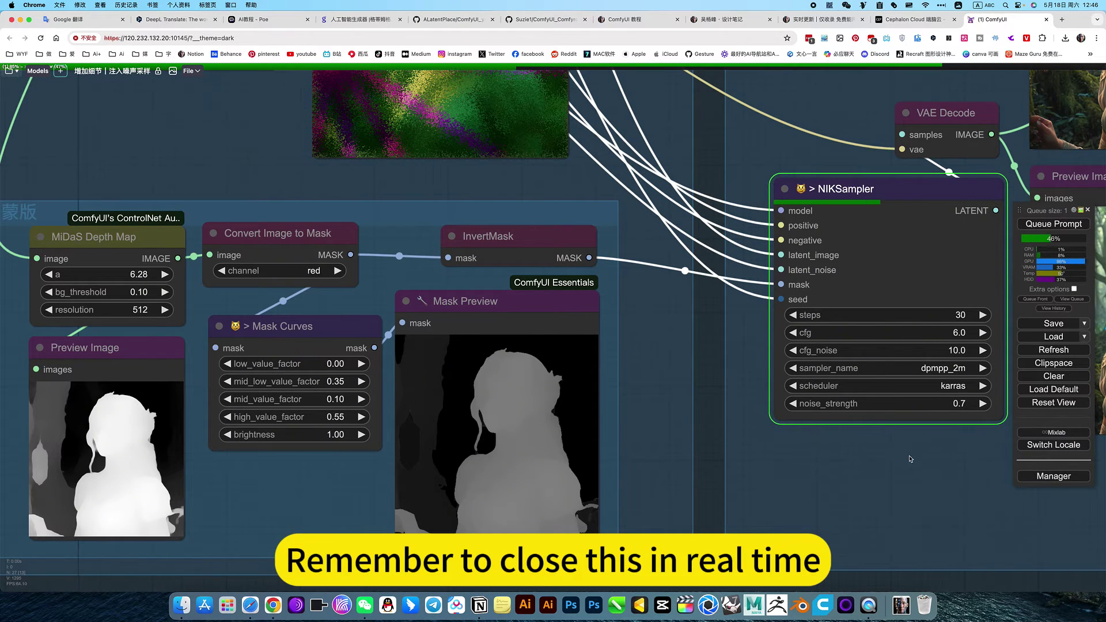
pyautogui.moveTo(1007, 456); pyautogui.dragTo(545, 536)
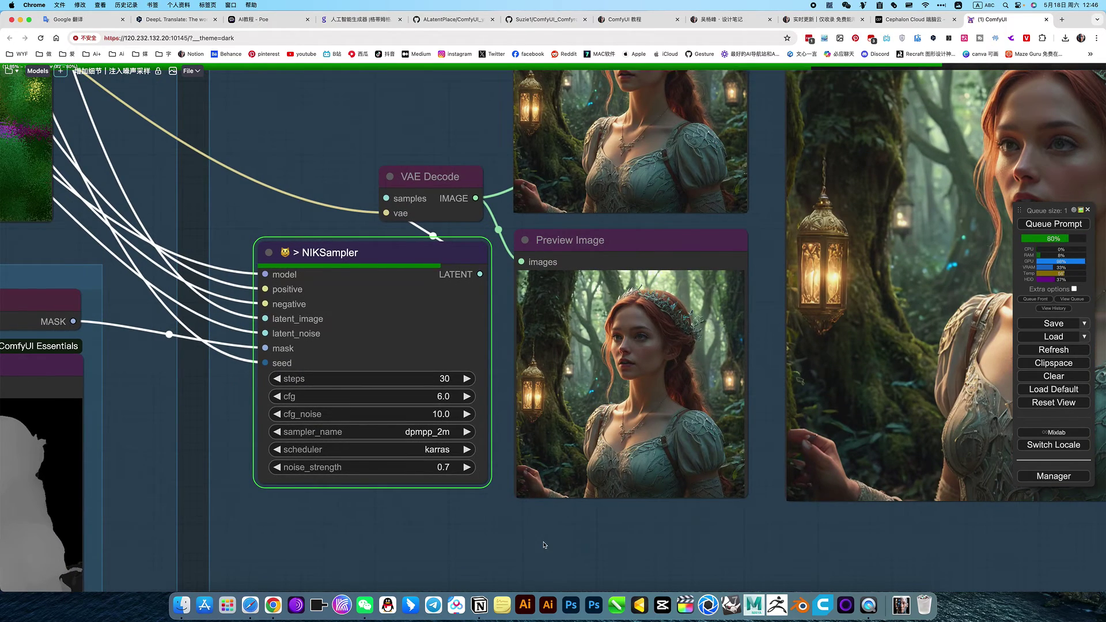
pyautogui.moveTo(759, 554); pyautogui.dragTo(489, 561)
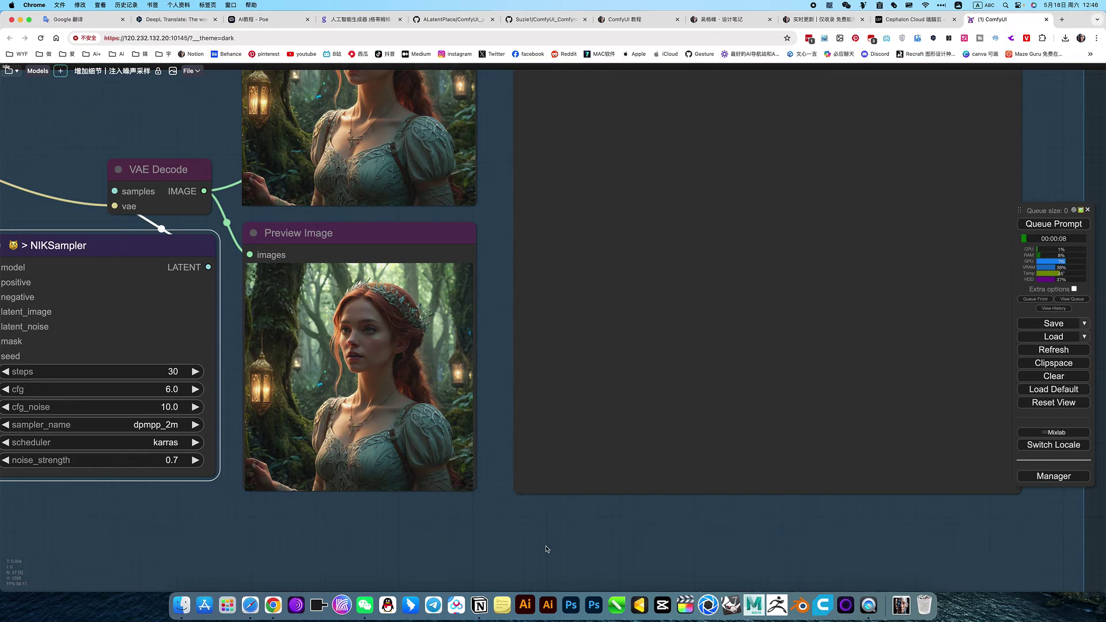
pyautogui.scroll(-3, 497, 547)
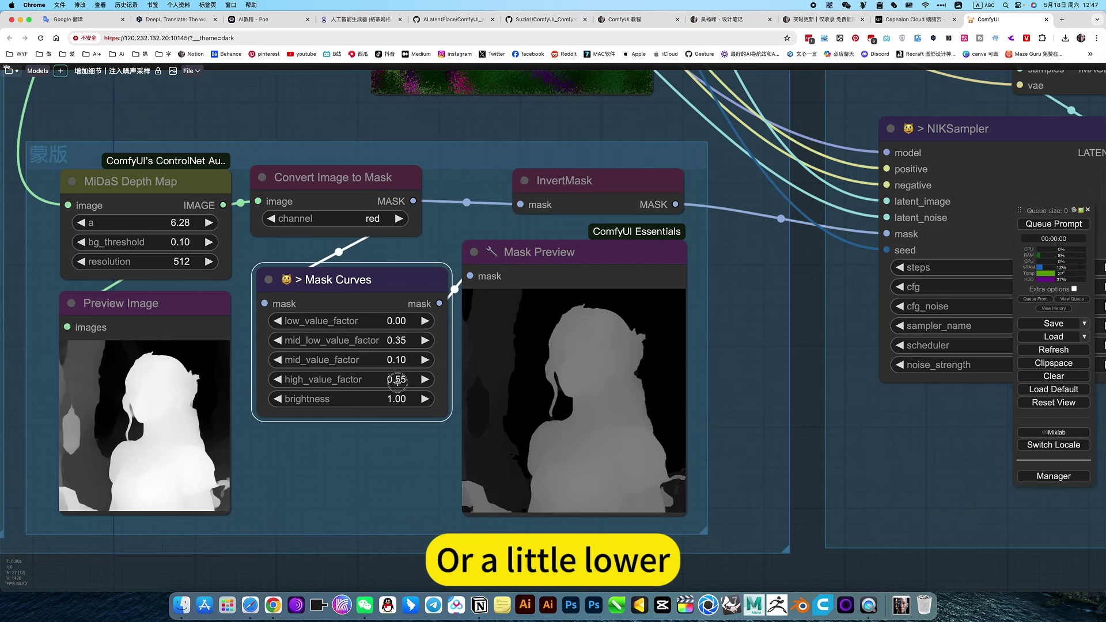
# Refresh the mask preview, set Mask Curves high_value_factor to 0.2, and render again.
pyautogui.click(1053, 224)
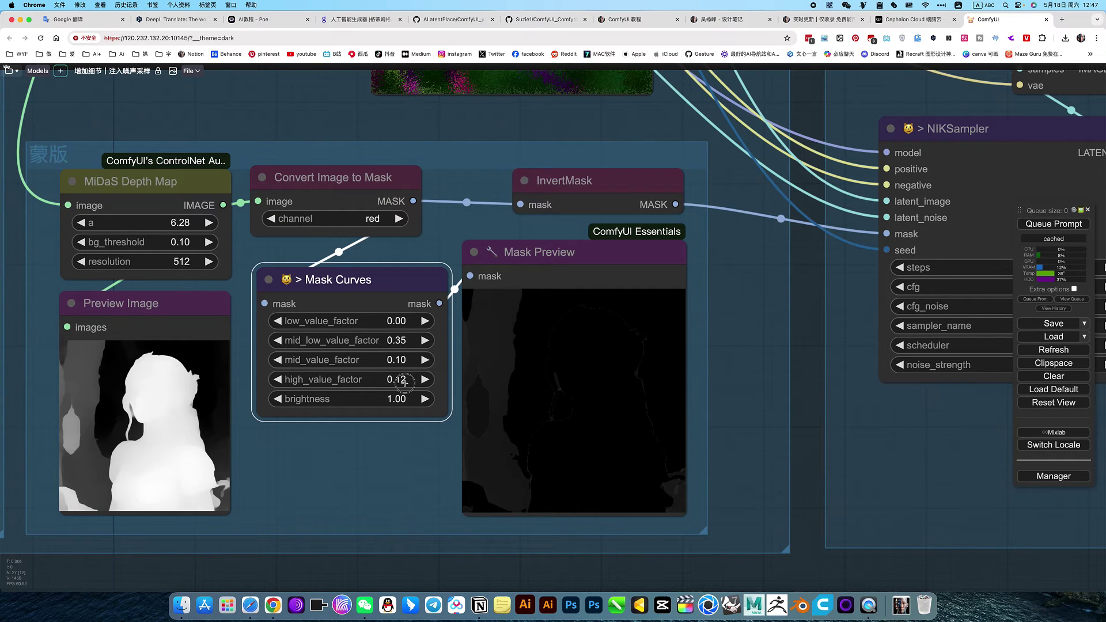
pyautogui.click(1075, 224)
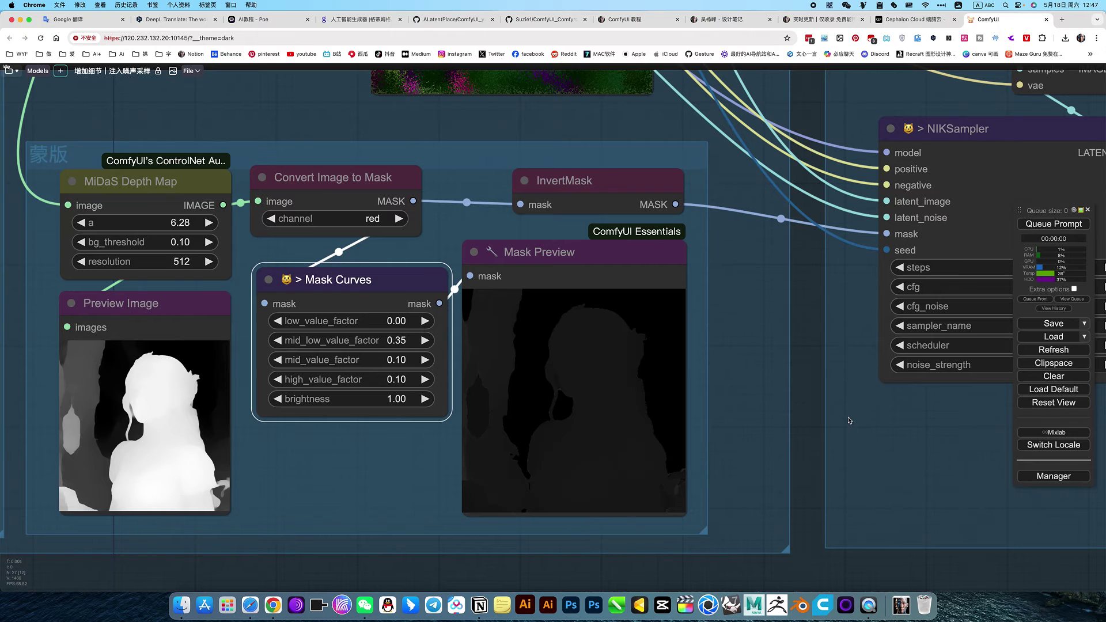
pyautogui.moveTo(400, 378); pyautogui.dragTo(402, 378)
pyautogui.click(402, 379)
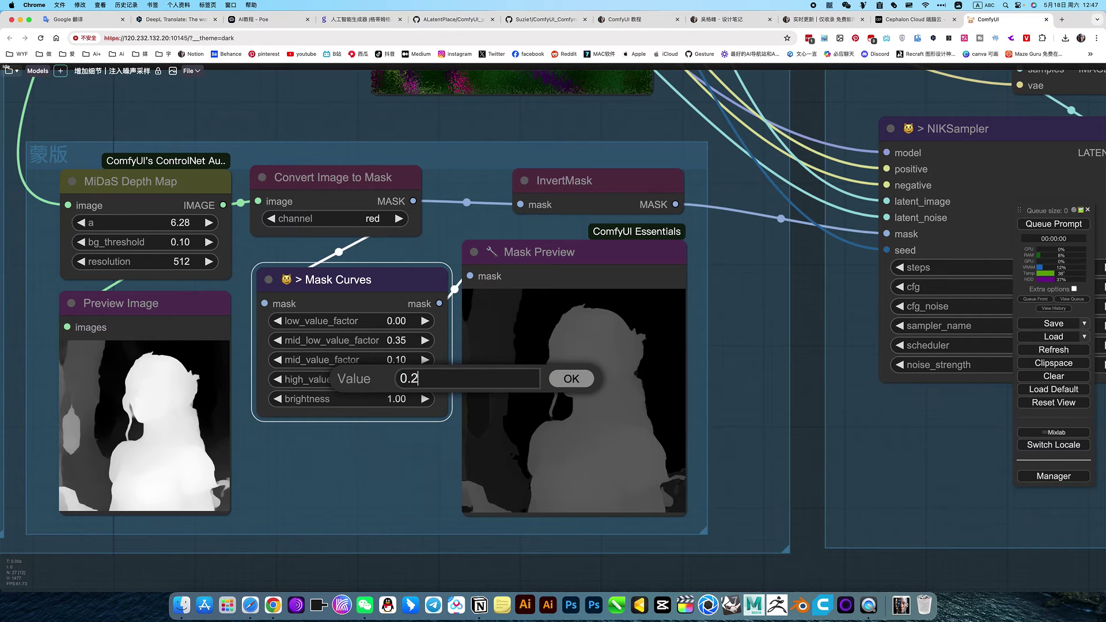
pyautogui.write('0.2')
pyautogui.press('Return')
pyautogui.click(1051, 226)
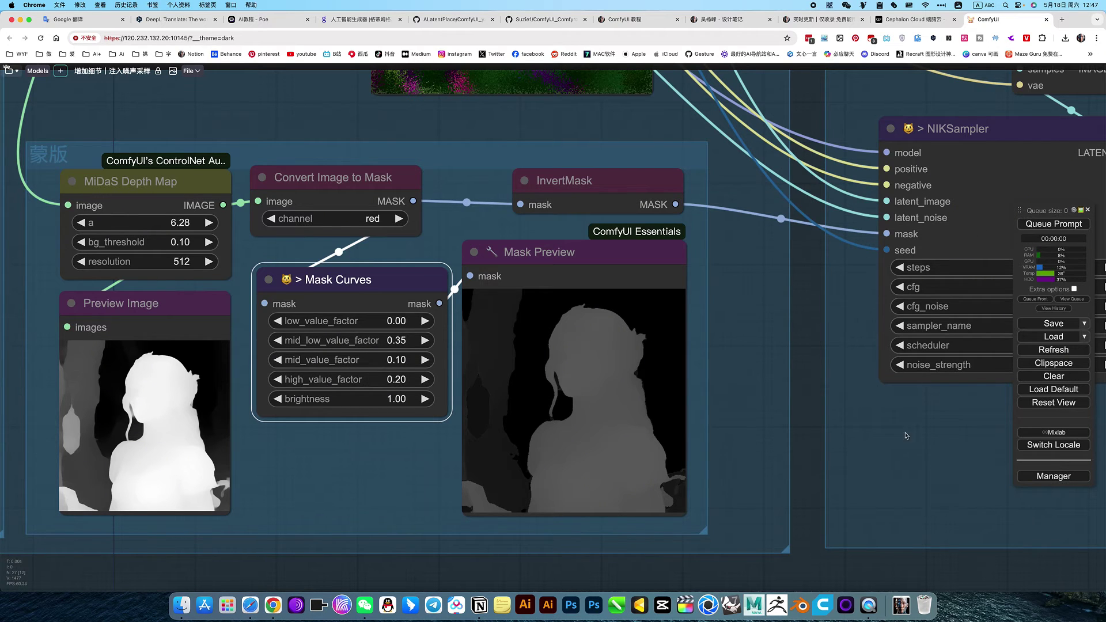
pyautogui.moveTo(966, 449); pyautogui.dragTo(383, 491)
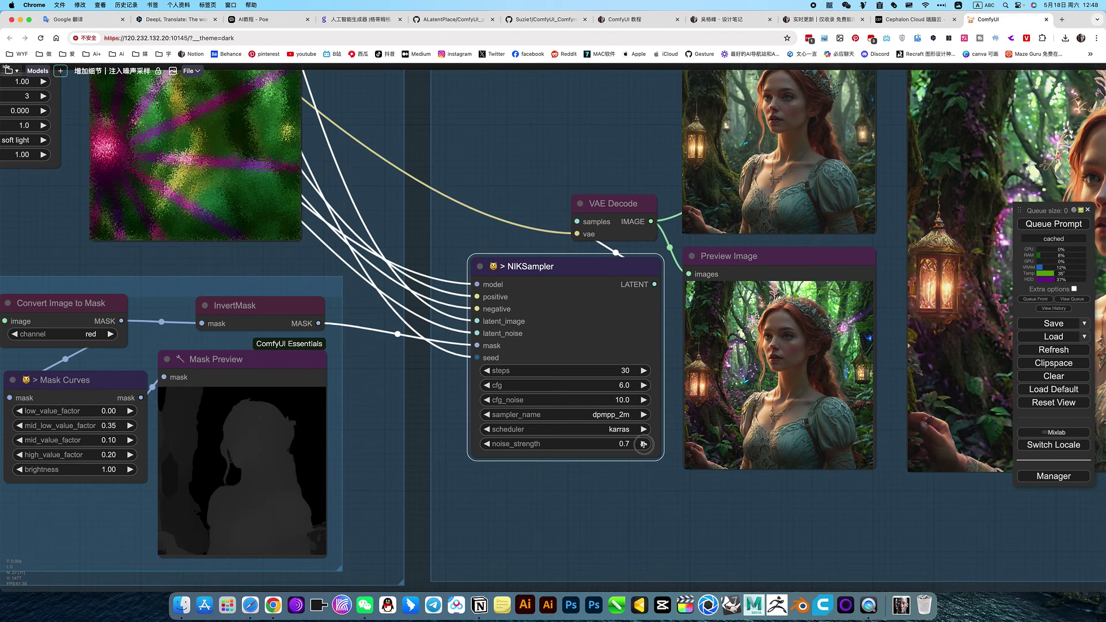
# Raise NIKSampler noise_strength from 0.7 to 0.8, render, and center the Image Comparer on the result.
pyautogui.click(643, 444)
pyautogui.click(1066, 225)
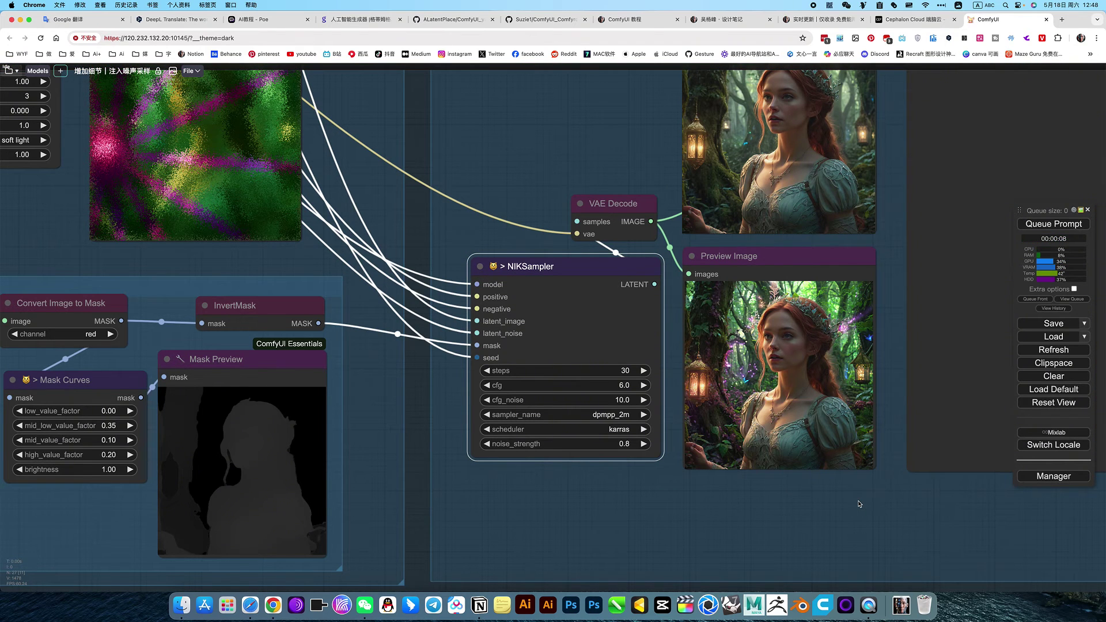
pyautogui.moveTo(859, 502); pyautogui.dragTo(526, 531)
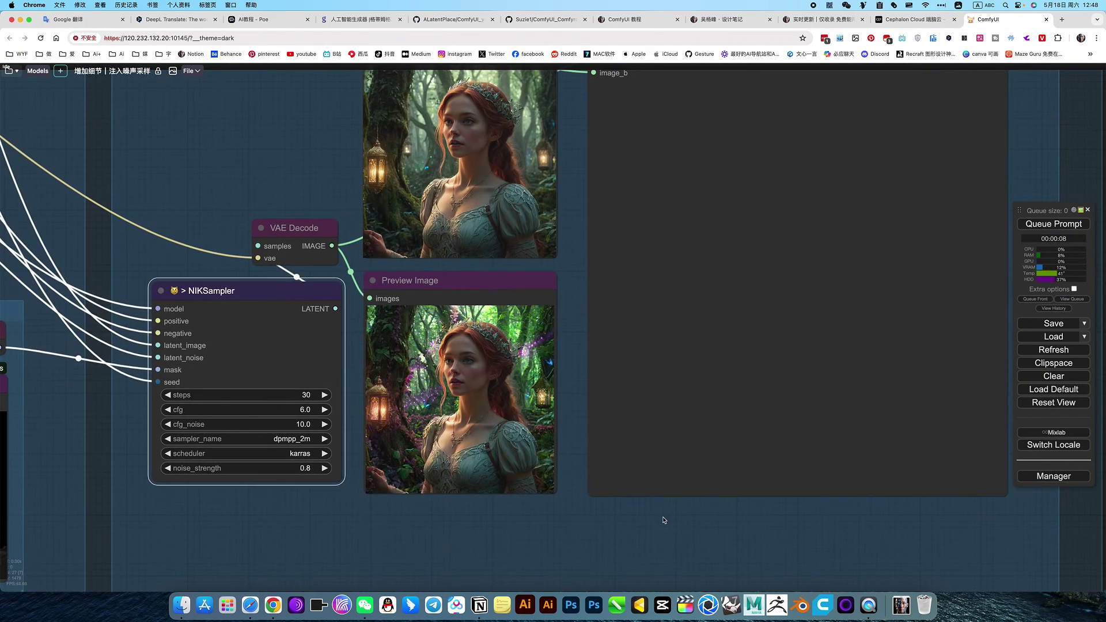
pyautogui.moveTo(661, 520); pyautogui.dragTo(560, 560)
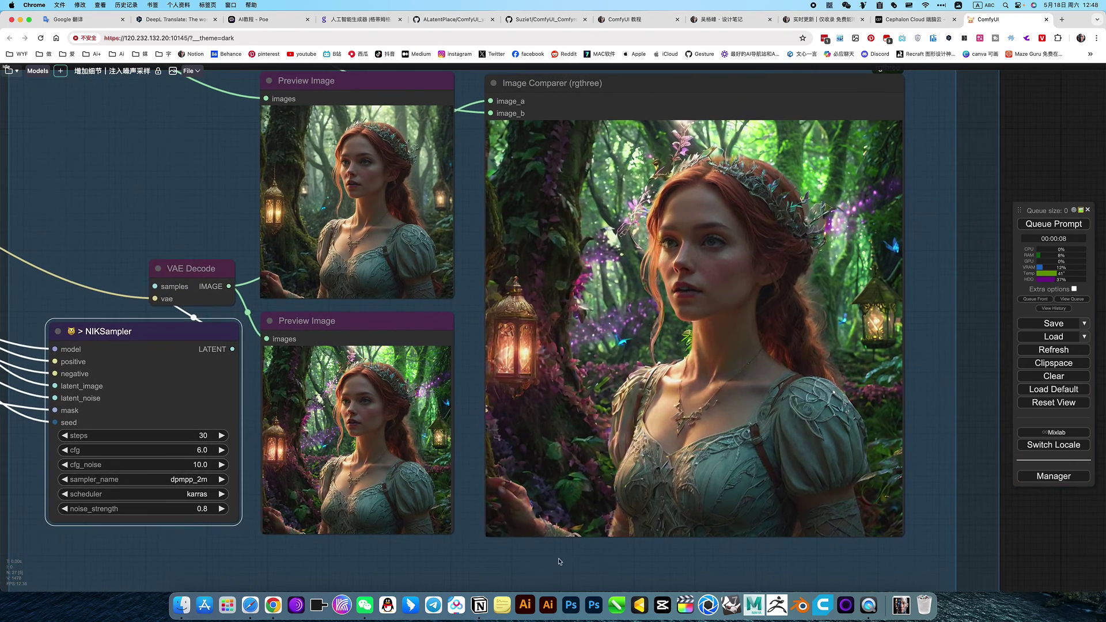
pyautogui.moveTo(737, 527); pyautogui.dragTo(747, 527)
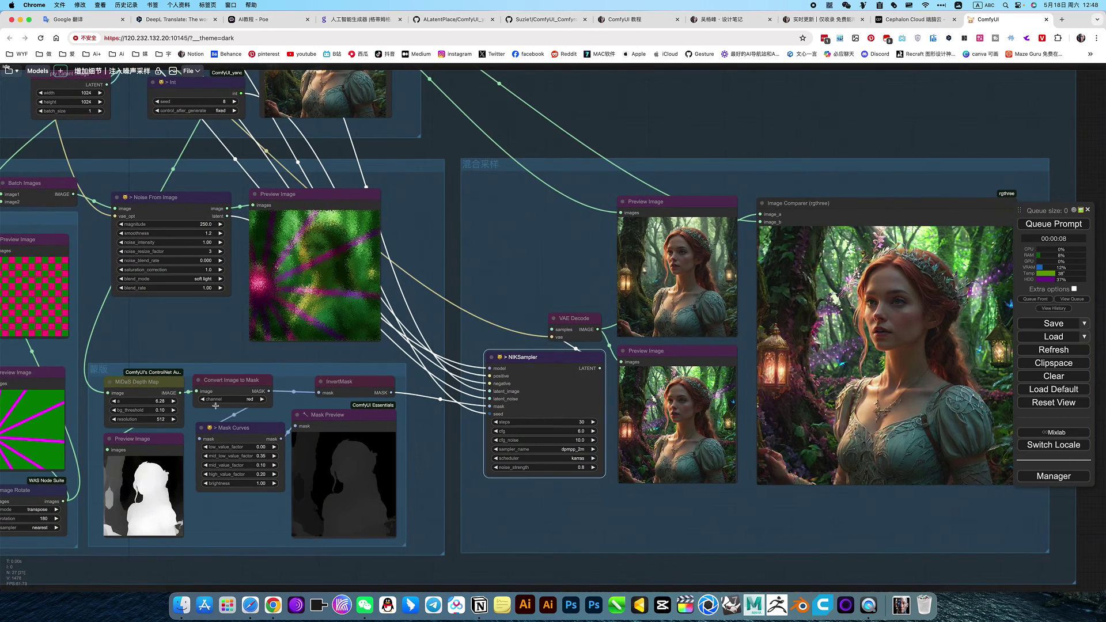
# Set the mask group's nodes to Never and render the portrait without the mask.
pyautogui.rightClick(295, 367)
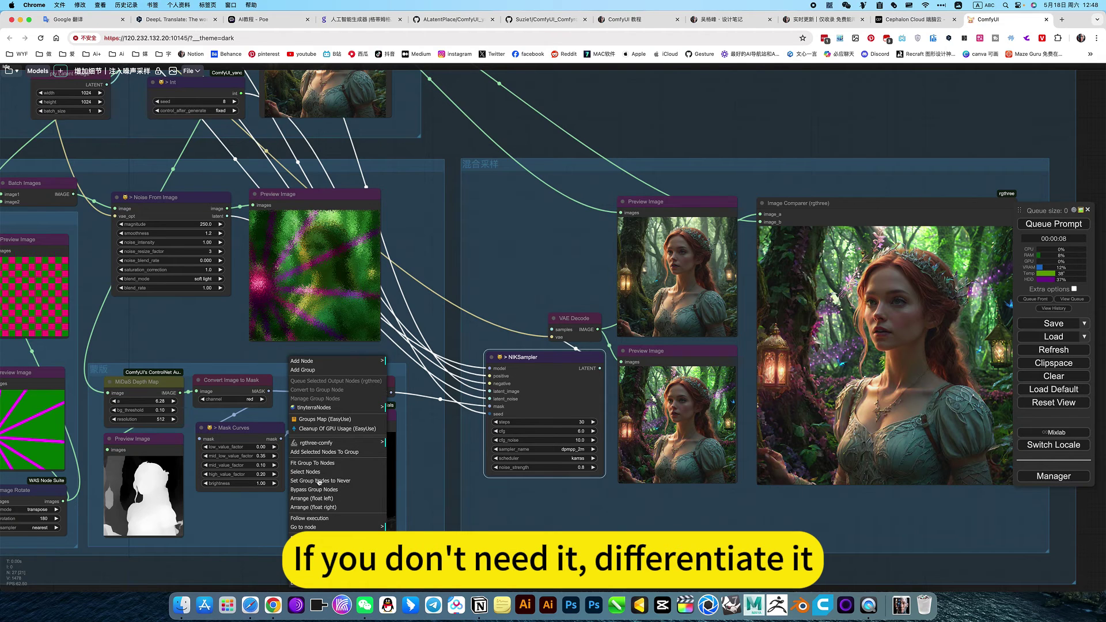
pyautogui.click(319, 481)
pyautogui.scroll(3, 865, 400)
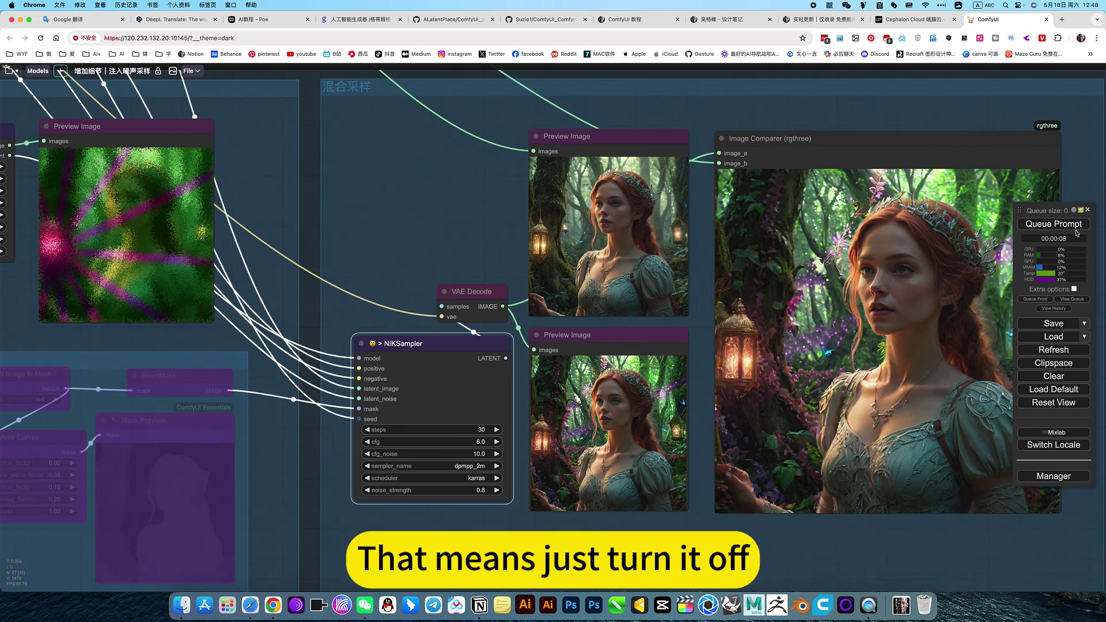
pyautogui.click(1075, 230)
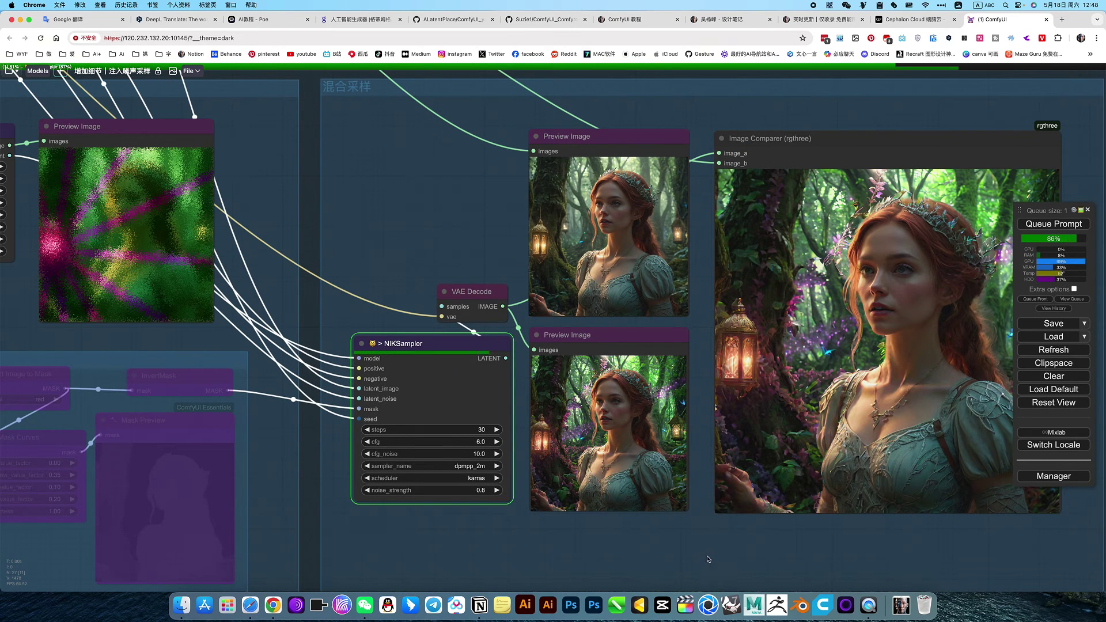
pyautogui.scroll(2, 706, 559)
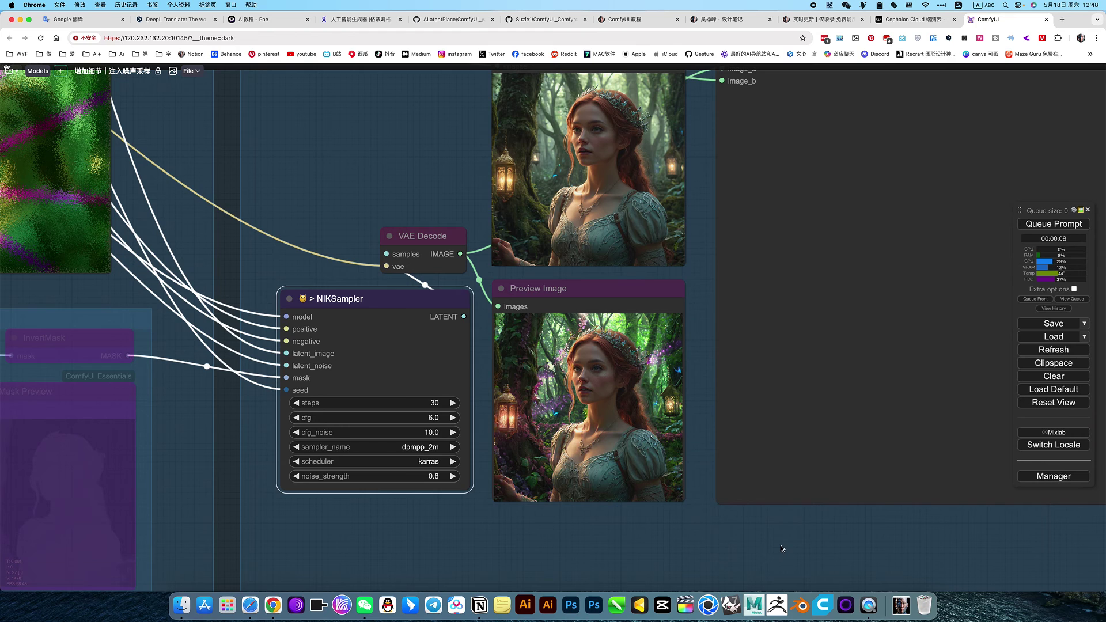
pyautogui.hscroll(10, 799, 545)
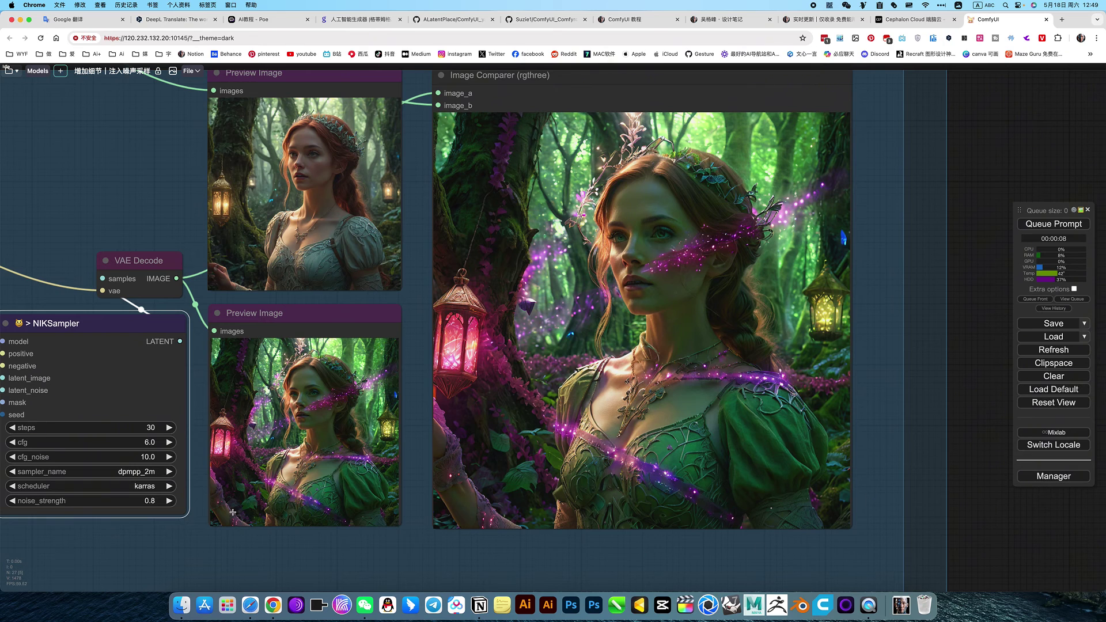
# Render with noise_strength 0.6, then render again with the strength adjusted to 0.7.
pyautogui.click(149, 501)
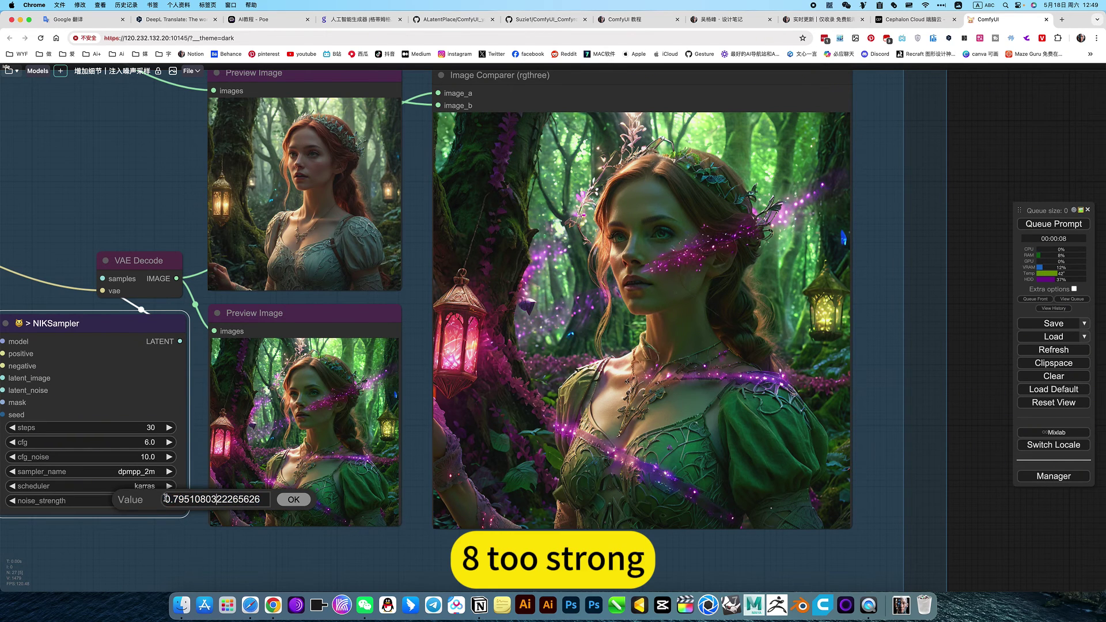
pyautogui.moveTo(173, 499); pyautogui.dragTo(401, 515)
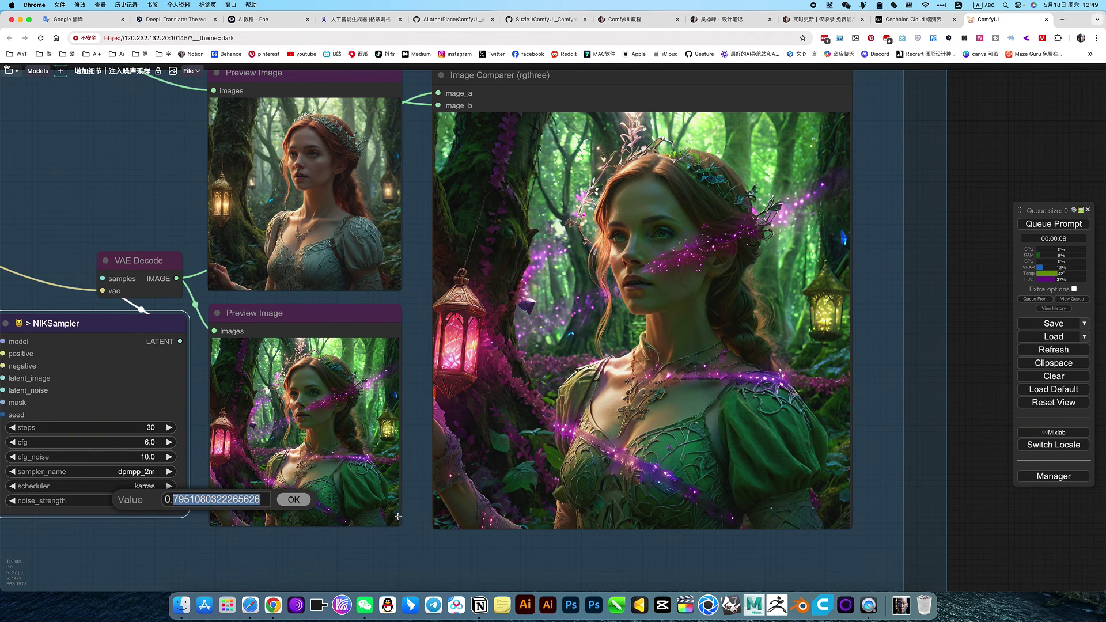
pyautogui.write('6')
pyautogui.press('Return')
pyautogui.scroll(3, 1103, 161)
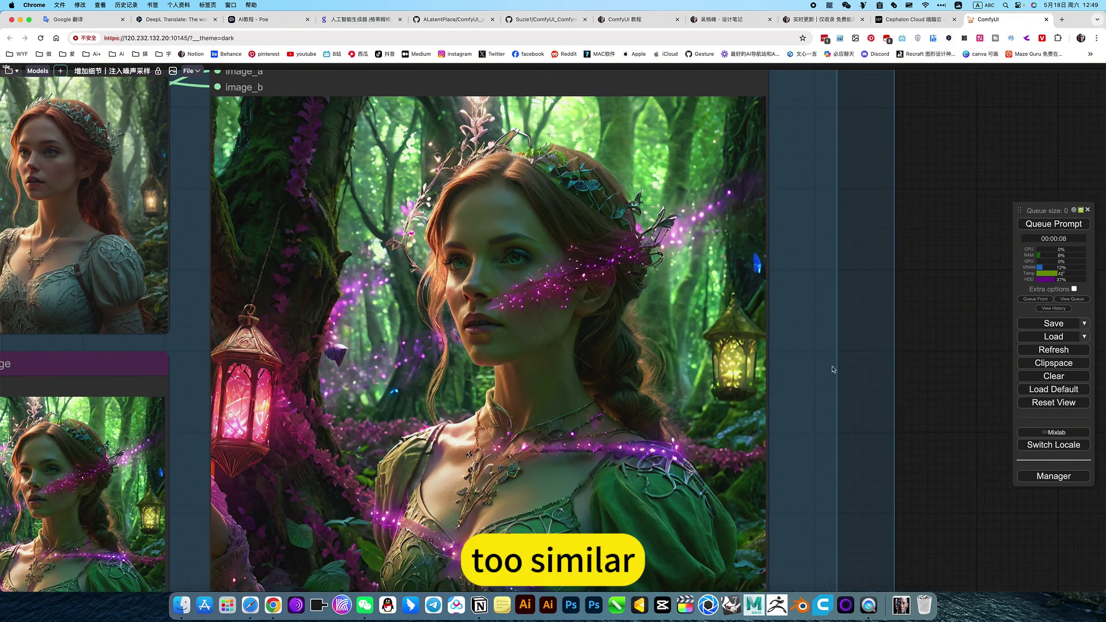
pyautogui.hotkey('ctrl', 'Return')
pyautogui.scroll(-4, 812, 370)
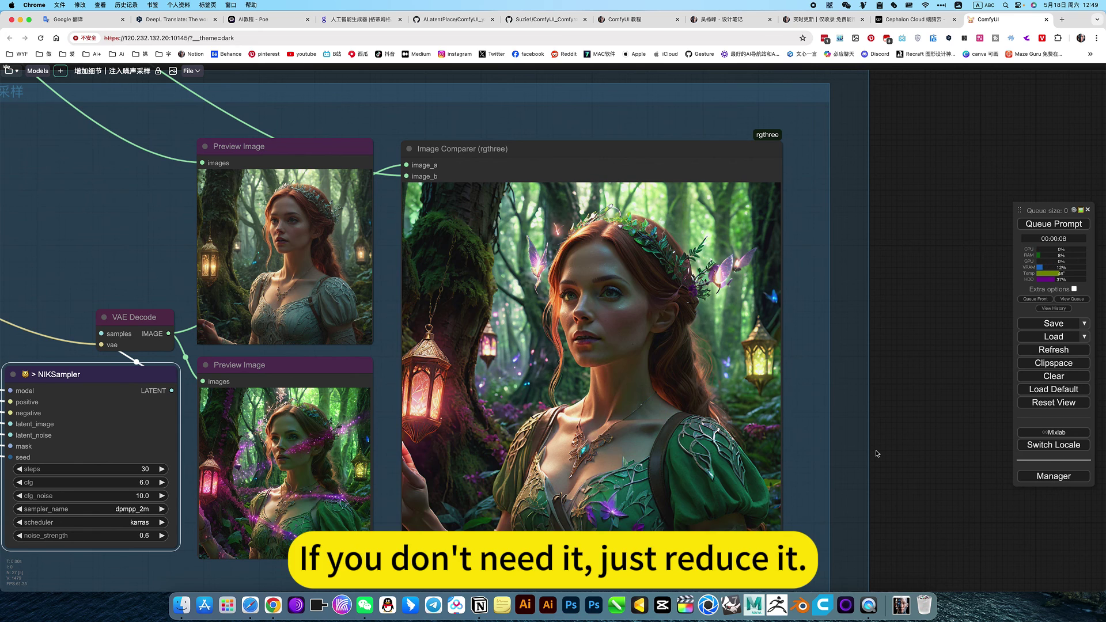
pyautogui.moveTo(918, 434); pyautogui.dragTo(967, 410)
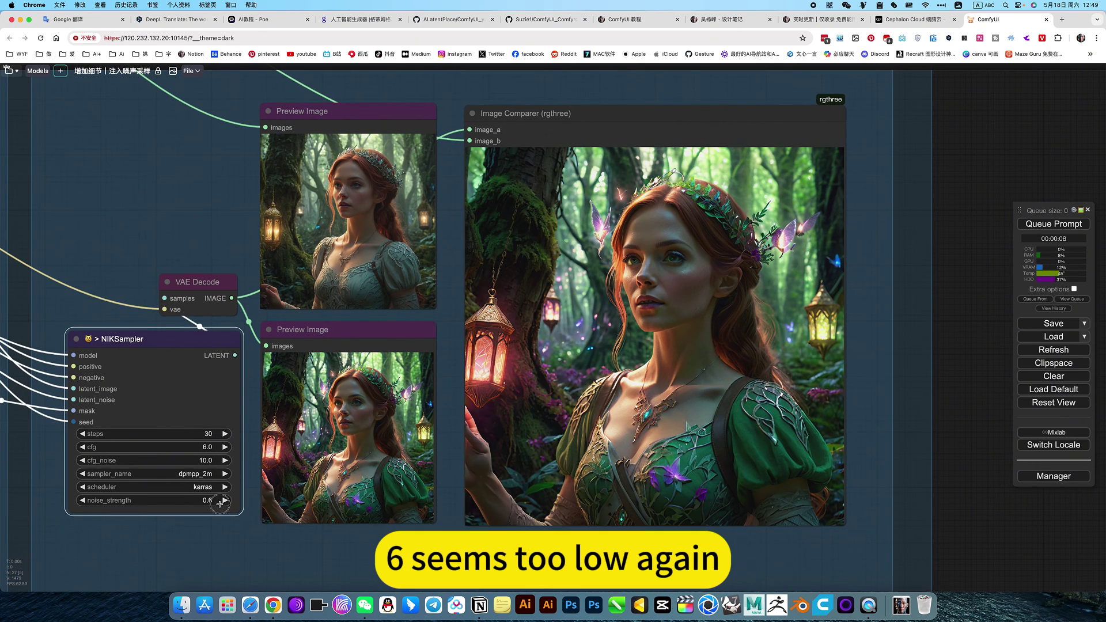
pyautogui.click(1052, 224)
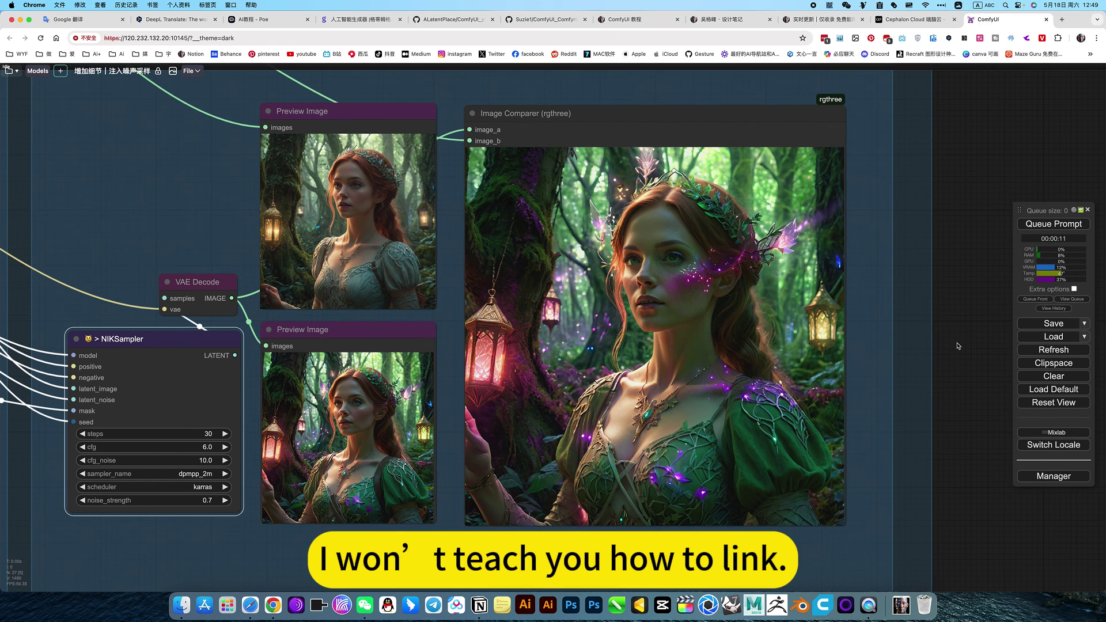
pyautogui.scroll(-5, 941, 313)
pyautogui.scroll(3, 631, 124)
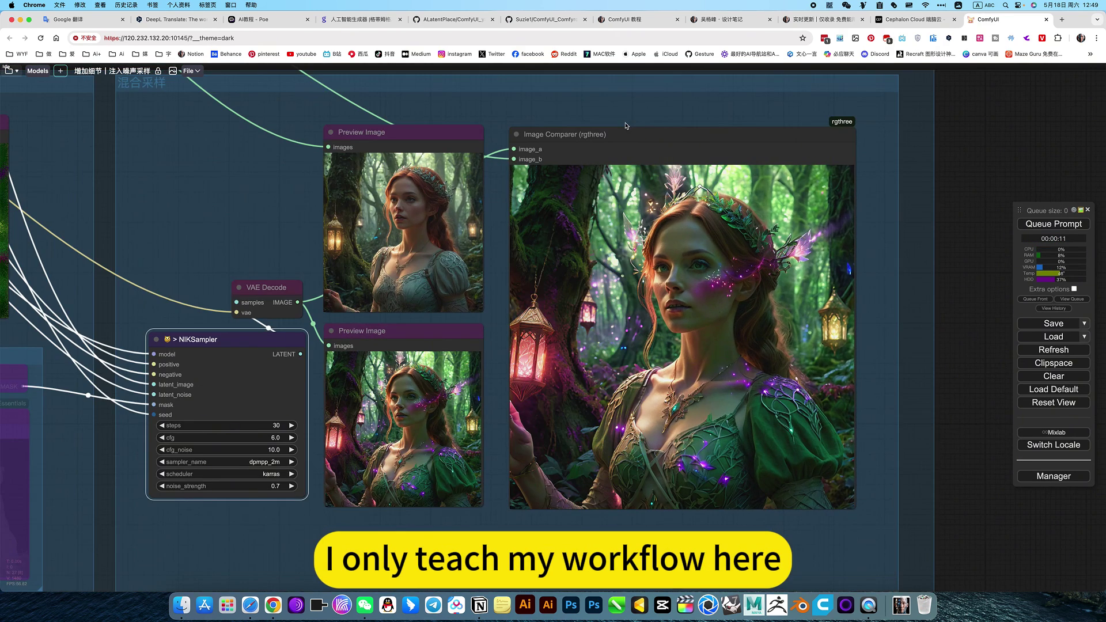
pyautogui.scroll(-3, 626, 125)
pyautogui.moveTo(864, 147); pyautogui.dragTo(934, 277)
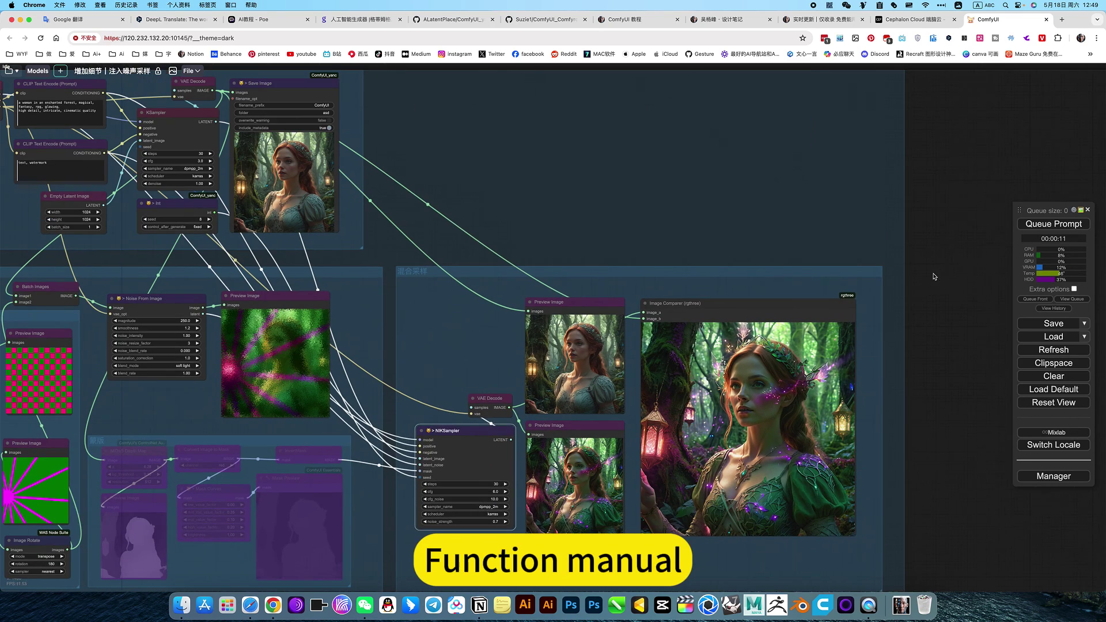
pyautogui.scroll(-5, 569, 195)
pyautogui.scroll(2, 657, 215)
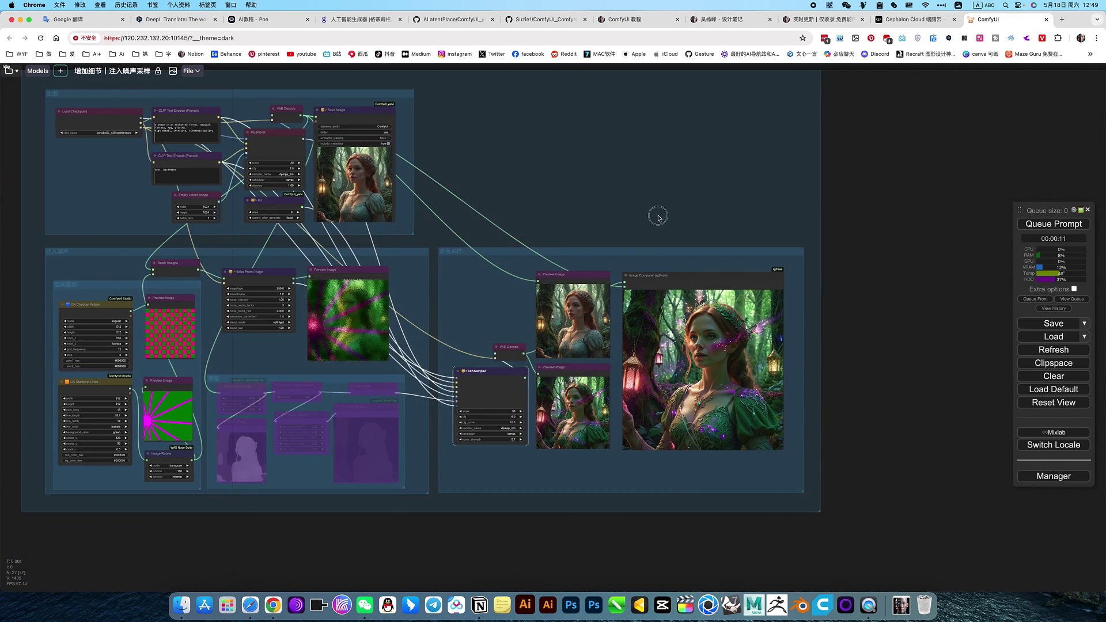
pyautogui.moveTo(657, 215); pyautogui.dragTo(728, 235)
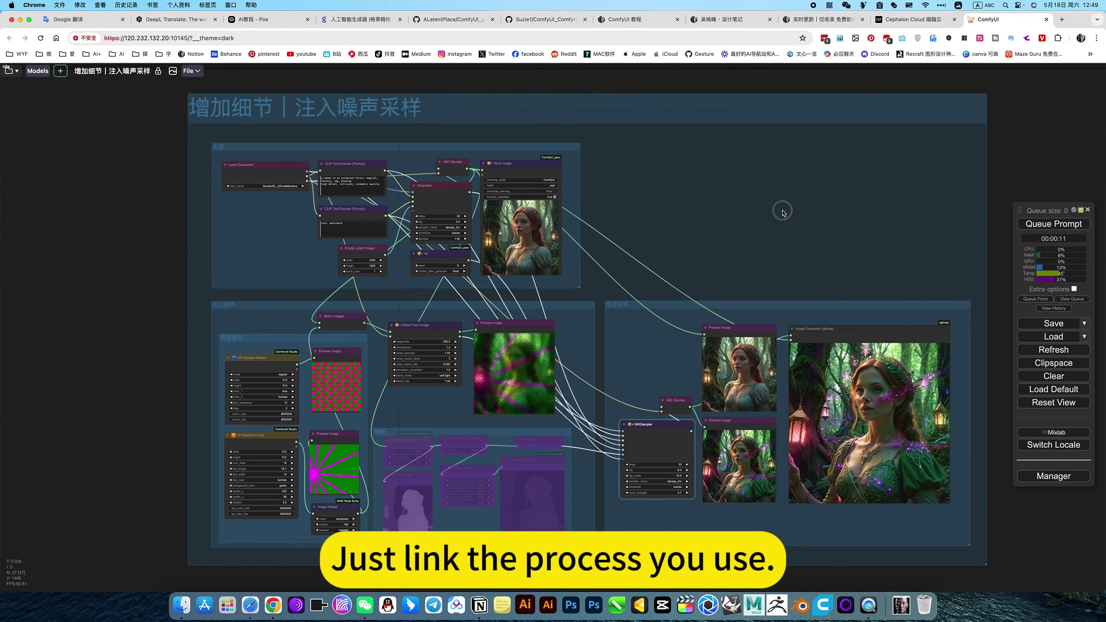
pyautogui.moveTo(782, 213)
pyautogui.mouseDown()
pyautogui.moveTo(724, 252)
pyautogui.moveTo(774, 232)
pyautogui.mouseUp()
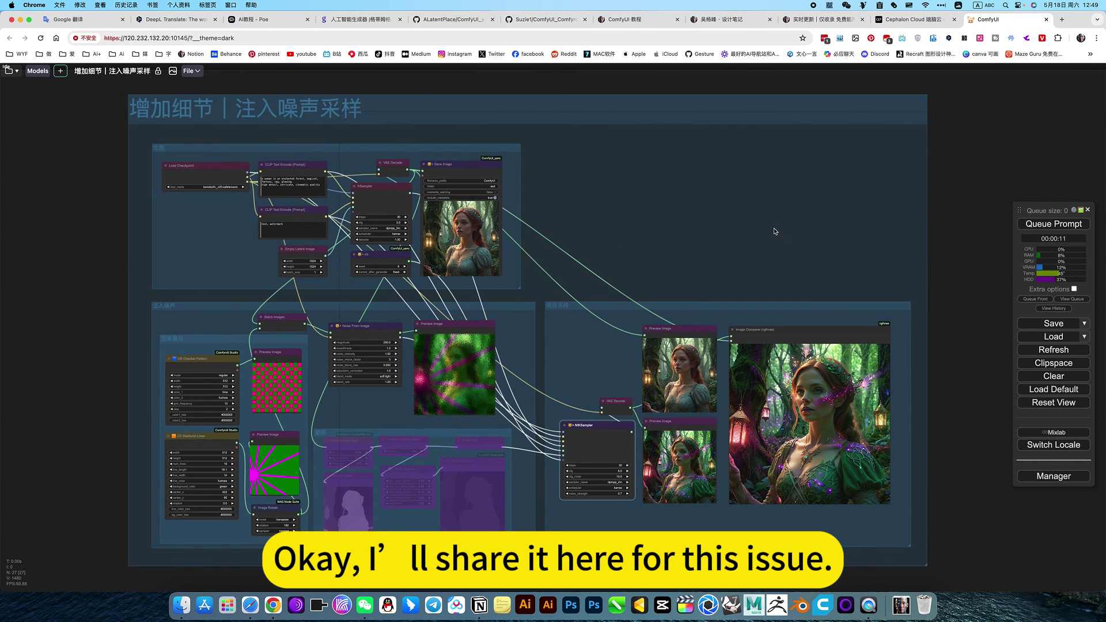